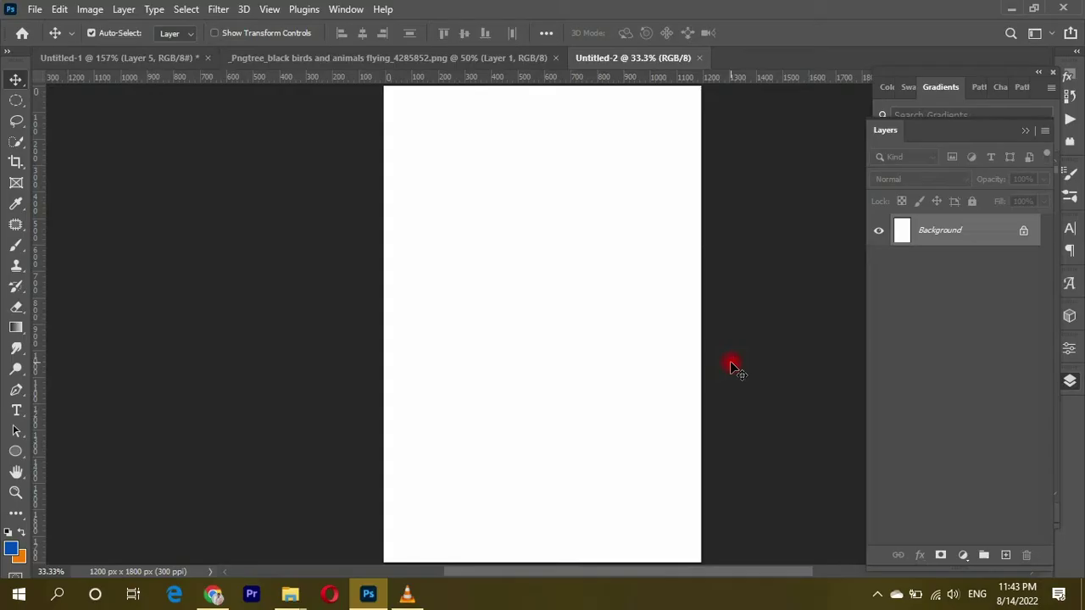
# - Switch to the Pen tool in Path mode for drawing the curved wave
pyautogui.click(16, 390)
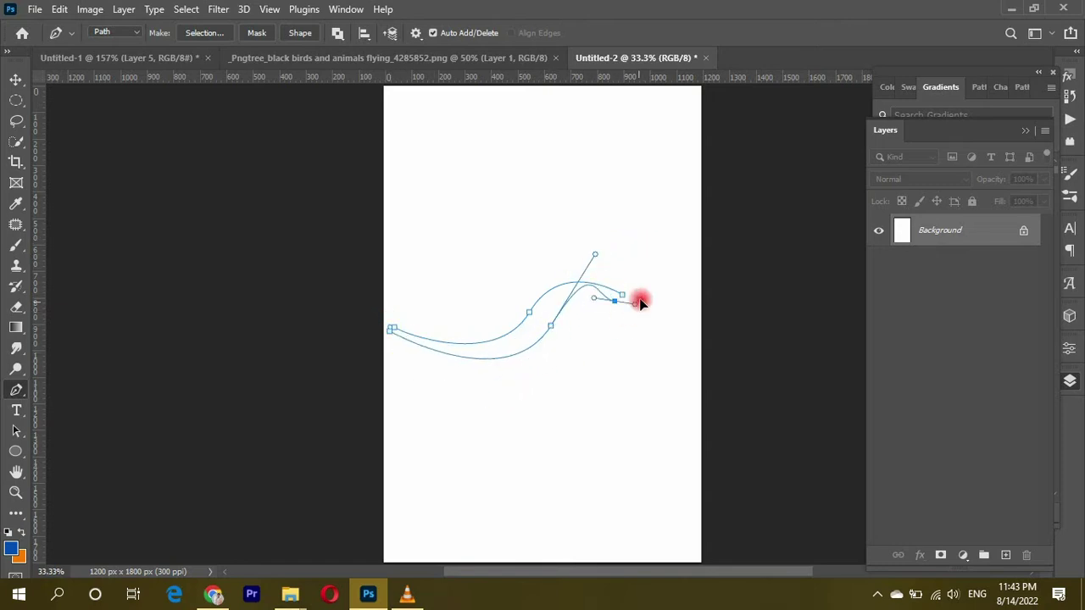
# - Alt-drag a duplicate of the orange wave ribbon and offset it just below the original
pyautogui.scroll(2, 504, 247)
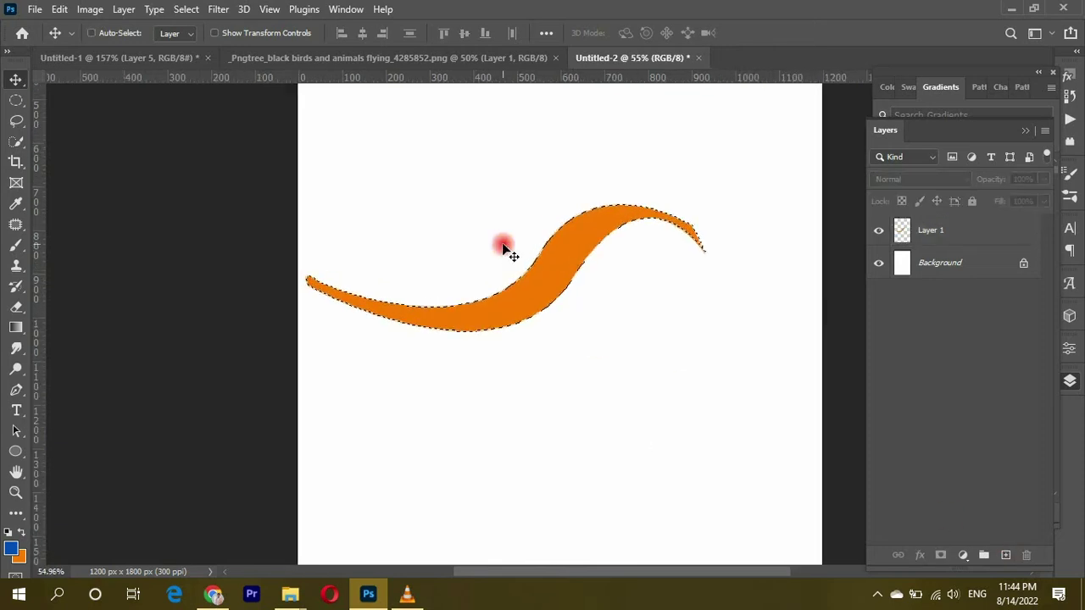
pyautogui.moveTo(522, 308); pyautogui.dragTo(527, 336)
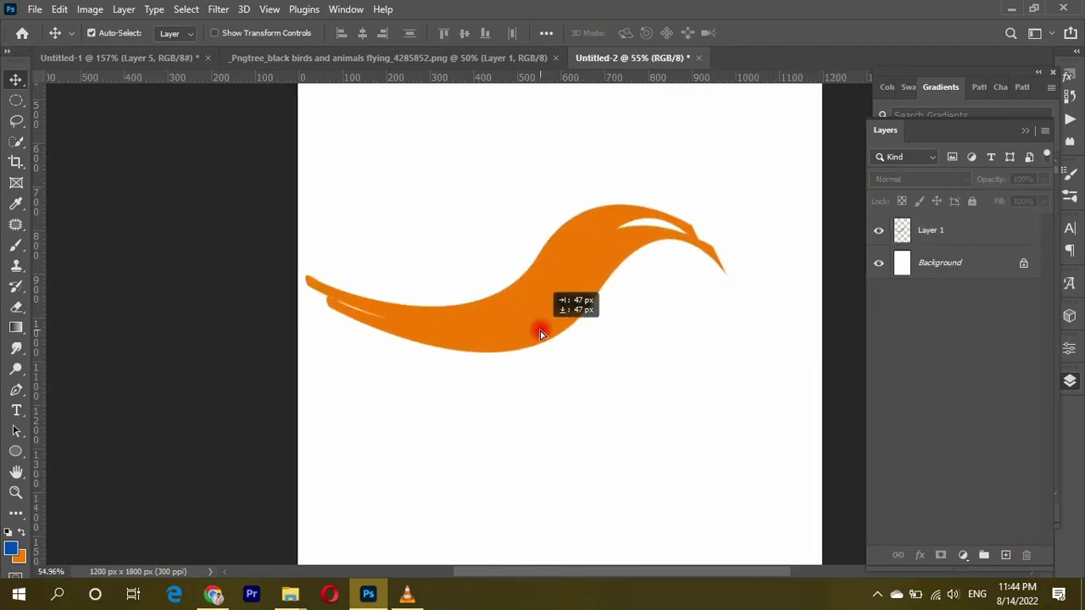
pyautogui.moveTo(527, 336); pyautogui.dragTo(535, 322)
pyautogui.scroll(3, 536, 348)
pyautogui.scroll(1, 540, 356)
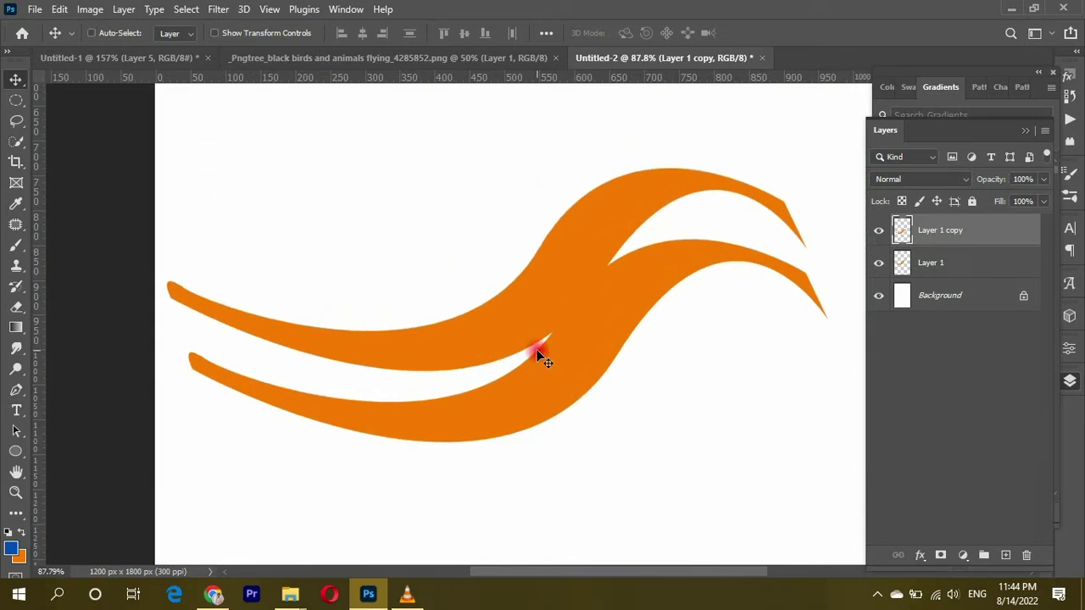
# - Free Transform the duplicate ribbon to shrink, squash and rotate it lower down
pyautogui.scroll(1, 526, 296)
pyautogui.hotkey('ctrl', 't')
pyautogui.moveTo(509, 240)
pyautogui.mouseDown()
pyautogui.moveTo(511, 270)
pyautogui.moveTo(511, 240)
pyautogui.mouseUp()
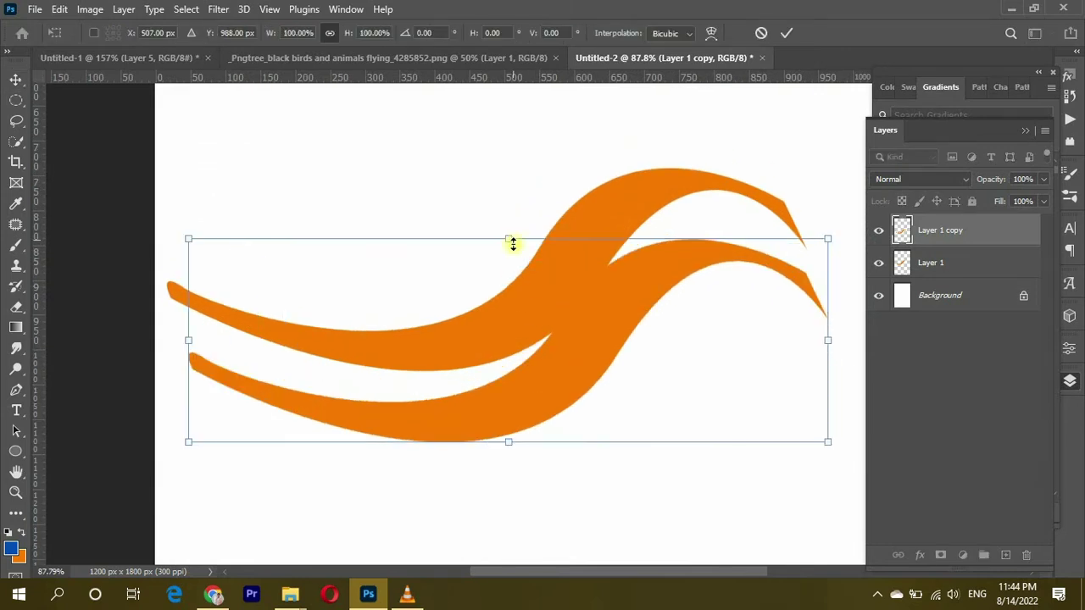
pyautogui.moveTo(525, 390); pyautogui.dragTo(505, 384)
pyautogui.moveTo(821, 342); pyautogui.dragTo(853, 250)
pyautogui.press('Return')
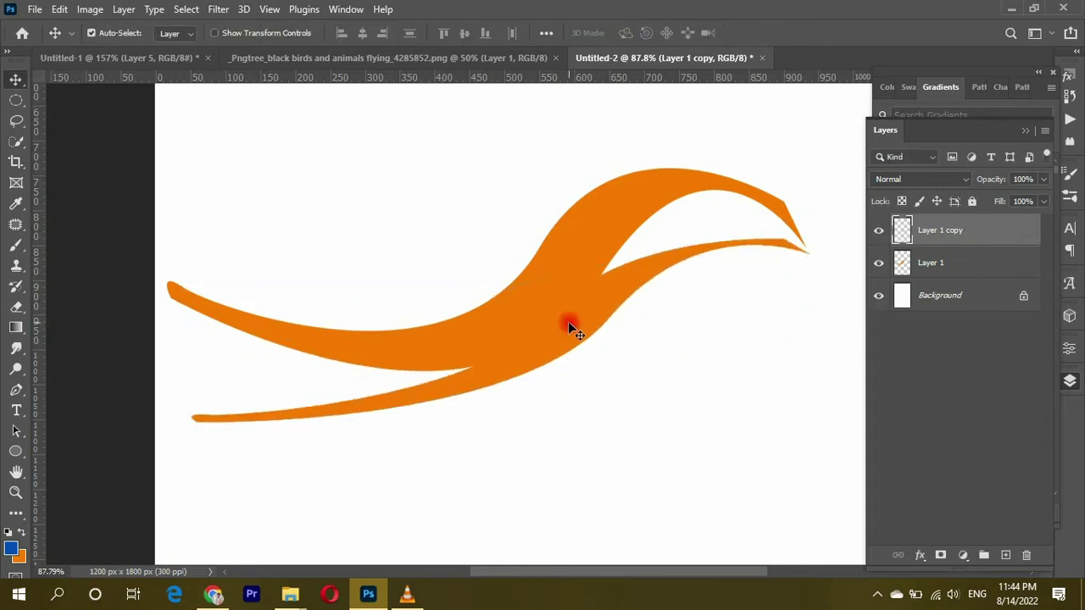
pyautogui.moveTo(567, 322); pyautogui.dragTo(579, 356)
# - Add two more ribbon copies to the fan at about 71–75% opacity
pyautogui.moveTo(491, 318)
pyautogui.mouseDown()
pyautogui.moveTo(450, 266)
pyautogui.moveTo(592, 283)
pyautogui.mouseUp()
pyautogui.moveTo(1044, 180); pyautogui.dragTo(1011, 194)
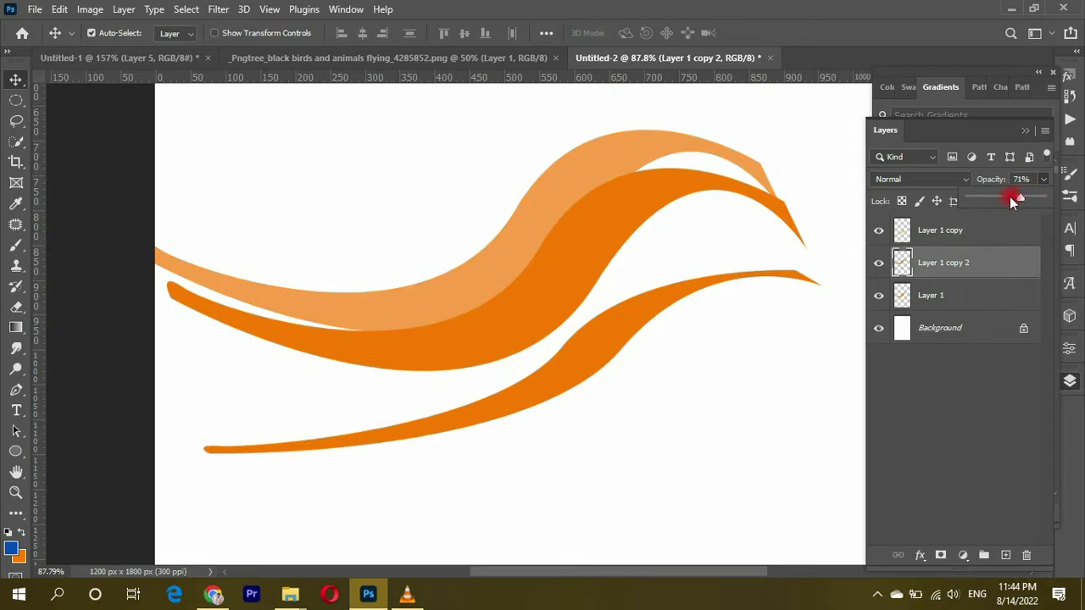
pyautogui.moveTo(532, 290); pyautogui.dragTo(551, 329)
pyautogui.moveTo(1042, 185); pyautogui.dragTo(1024, 195)
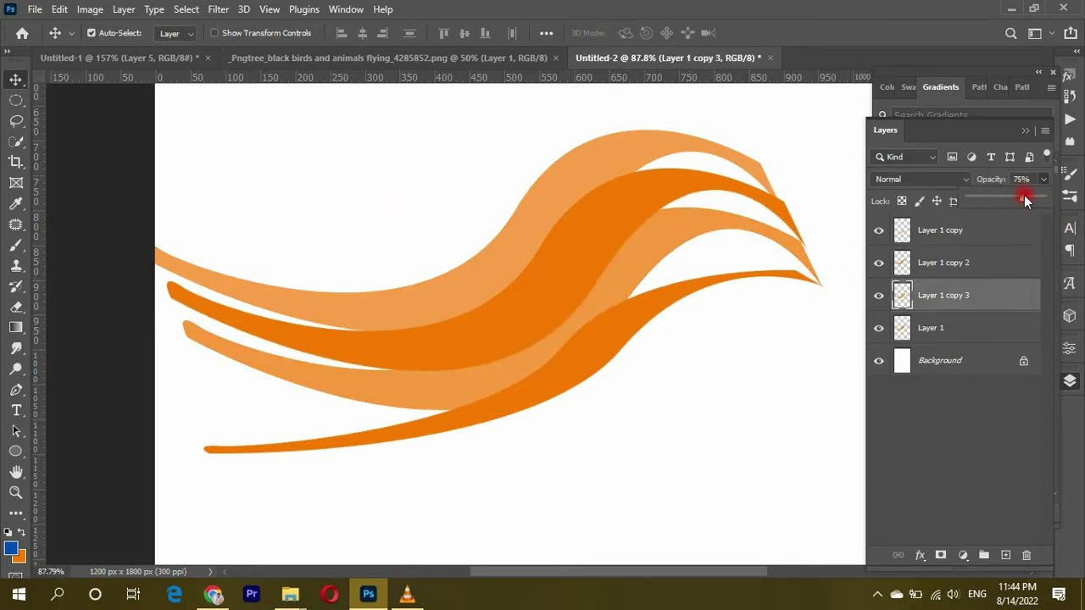
pyautogui.moveTo(690, 293); pyautogui.dragTo(690, 311)
# - Warp the lowest ribbon so its bottom edge bends into a wavy band
pyautogui.hotkey('ctrl', 't')
pyautogui.rightClick(634, 320)
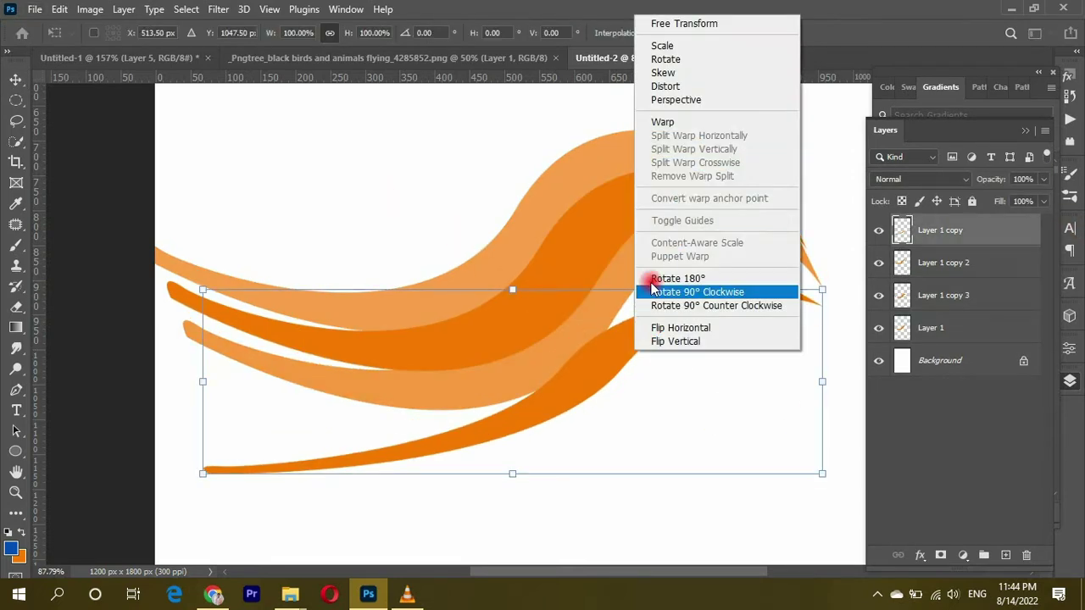
pyautogui.click(663, 122)
pyautogui.moveTo(270, 452)
pyautogui.mouseDown()
pyautogui.moveTo(206, 477)
pyautogui.moveTo(449, 470)
pyautogui.moveTo(395, 495)
pyautogui.moveTo(208, 346)
pyautogui.moveTo(213, 400)
pyautogui.moveTo(351, 392)
pyautogui.moveTo(552, 364)
pyautogui.moveTo(780, 269)
pyautogui.moveTo(684, 315)
pyautogui.moveTo(721, 310)
pyautogui.moveTo(717, 300)
pyautogui.moveTo(610, 387)
pyautogui.moveTo(610, 438)
pyautogui.moveTo(593, 435)
pyautogui.moveTo(600, 392)
pyautogui.mouseUp()
pyautogui.moveTo(483, 457); pyautogui.dragTo(475, 481)
pyautogui.press('Return')
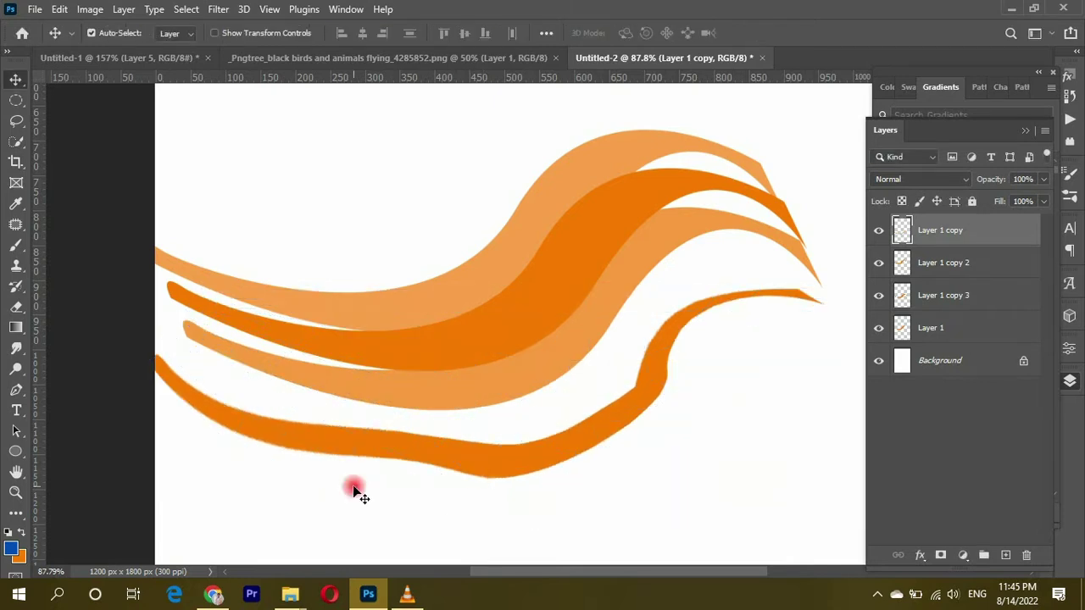
# - Delete the warped bottom ribbon layer
pyautogui.moveTo(552, 444); pyautogui.dragTo(549, 425)
pyautogui.keyDown('alt'); pyautogui.scroll(-2, 551, 428); pyautogui.keyUp('alt')
pyautogui.press('Delete')
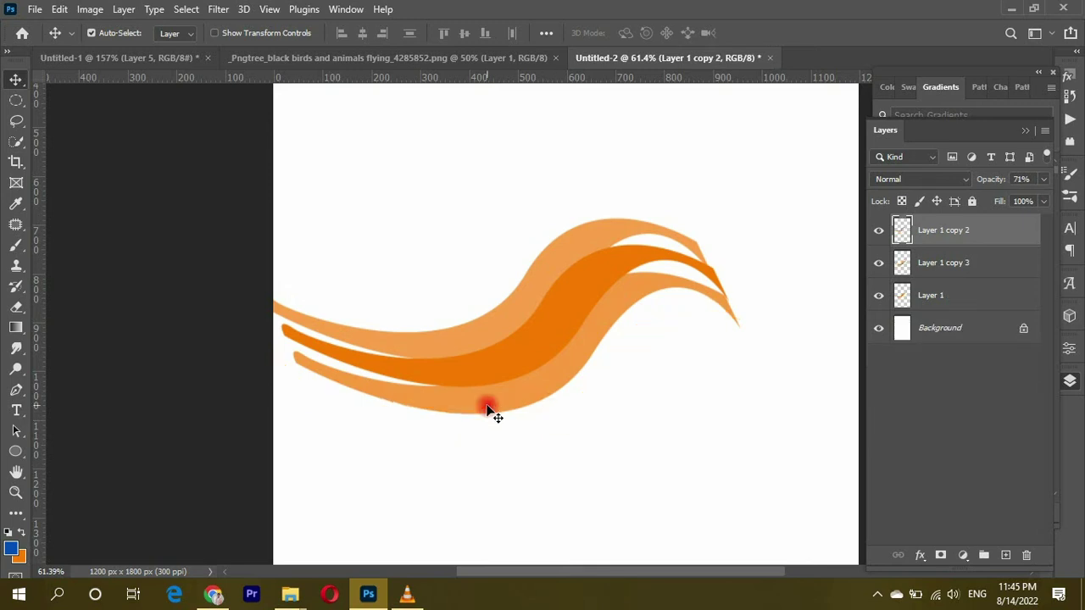
pyautogui.keyDown('alt'); pyautogui.scroll(-1, 487, 409); pyautogui.keyUp('alt')
# - Select the three orange ribbon layers together and duplicate them
pyautogui.moveTo(495, 232)
pyautogui.mouseDown()
pyautogui.moveTo(547, 370)
pyautogui.moveTo(388, 314)
pyautogui.mouseUp()
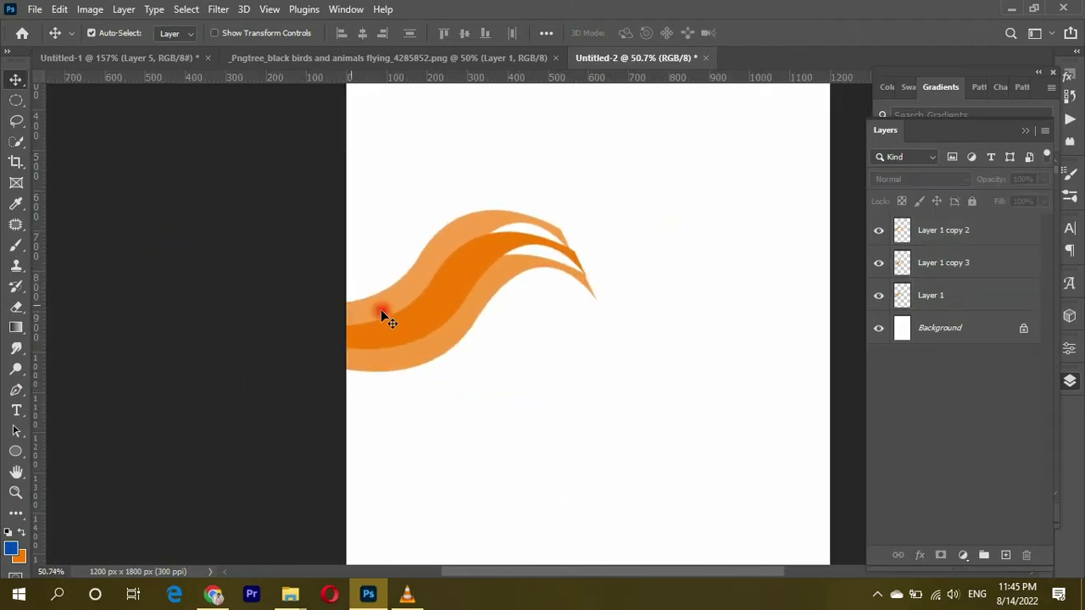
pyautogui.keyDown('alt'); pyautogui.scroll(1, 547, 322); pyautogui.keyUp('alt')
pyautogui.rightClick(371, 290)
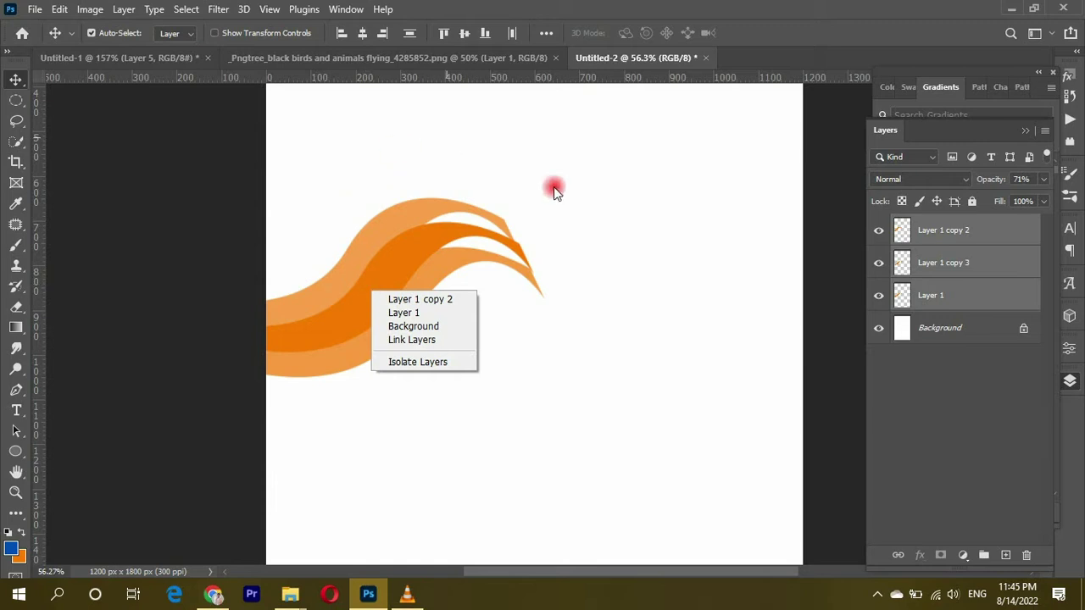
pyautogui.moveTo(367, 194); pyautogui.dragTo(419, 352)
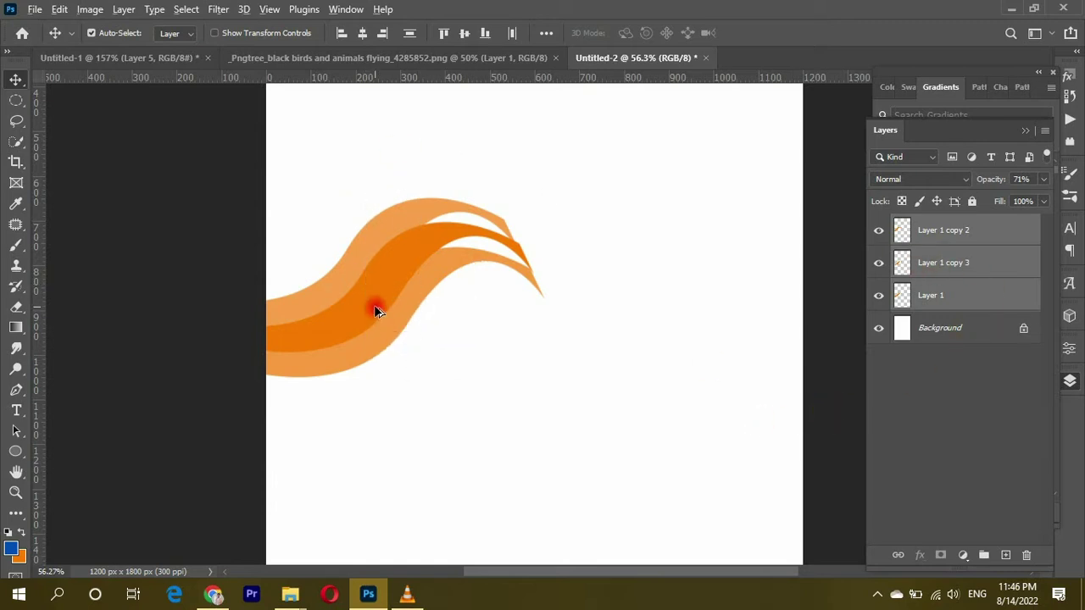
pyautogui.keyDown('alt'); pyautogui.moveTo(373, 305); pyautogui.dragTo(375, 308); pyautogui.keyUp('alt')
pyautogui.rightClick(370, 307)
pyautogui.click(358, 140)
# - Flip the copied ribbons horizontally and place the mirrored wing on the right
pyautogui.hotkey('ctrl', 't')
pyautogui.rightClick(386, 242)
pyautogui.click(424, 568)
pyautogui.moveTo(412, 318); pyautogui.dragTo(634, 346)
pyautogui.rightClick(634, 347)
pyautogui.click(675, 337)
pyautogui.rightClick(757, 330)
pyautogui.click(788, 565)
pyautogui.moveTo(727, 364)
pyautogui.mouseDown()
pyautogui.moveTo(740, 311)
pyautogui.moveTo(732, 316)
pyautogui.mouseUp()
pyautogui.click(979, 232)
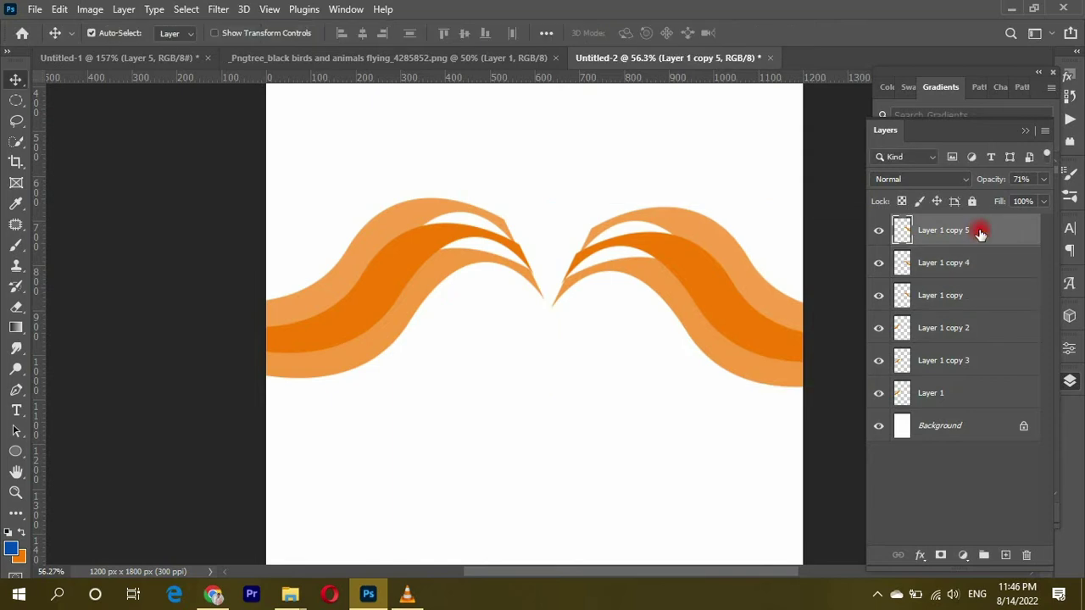
pyautogui.click(18, 557)
# - Fill the right wing's three ribbons with light and dark green (04a300) shades
pyautogui.click(865, 279)
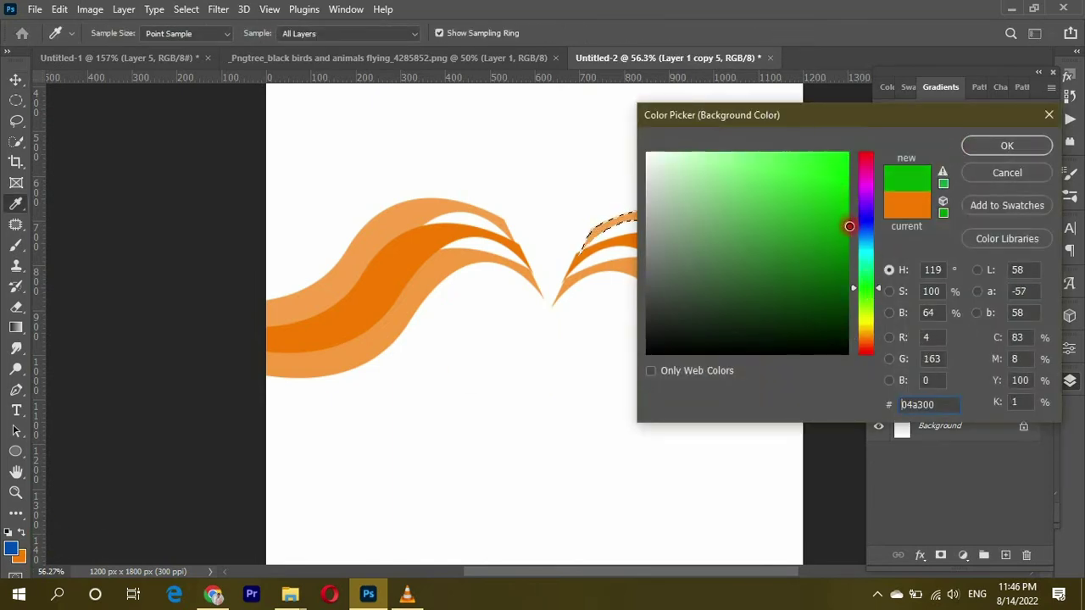
pyautogui.click(1030, 146)
pyautogui.hotkey('ctrl', 'BackSpace')
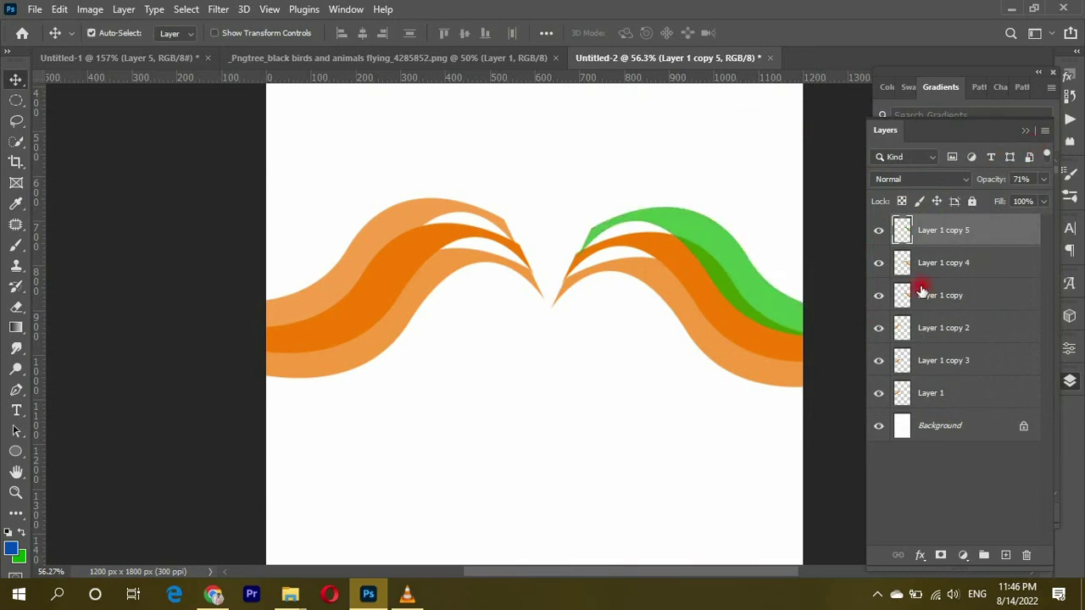
pyautogui.hotkey('ctrl', 'BackSpace')
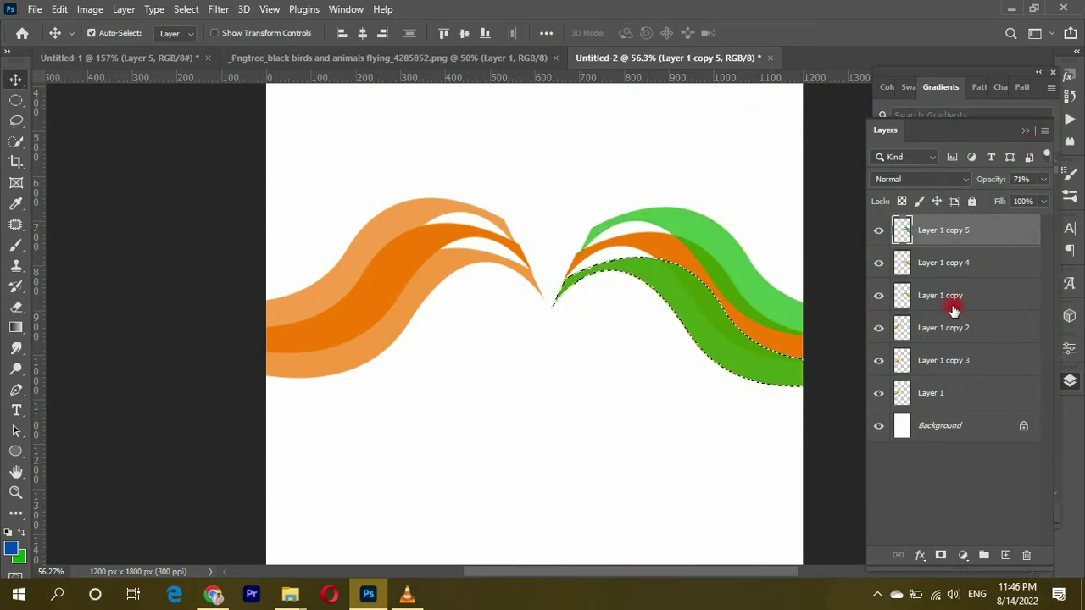
pyautogui.hotkey('ctrl', 'BackSpace')
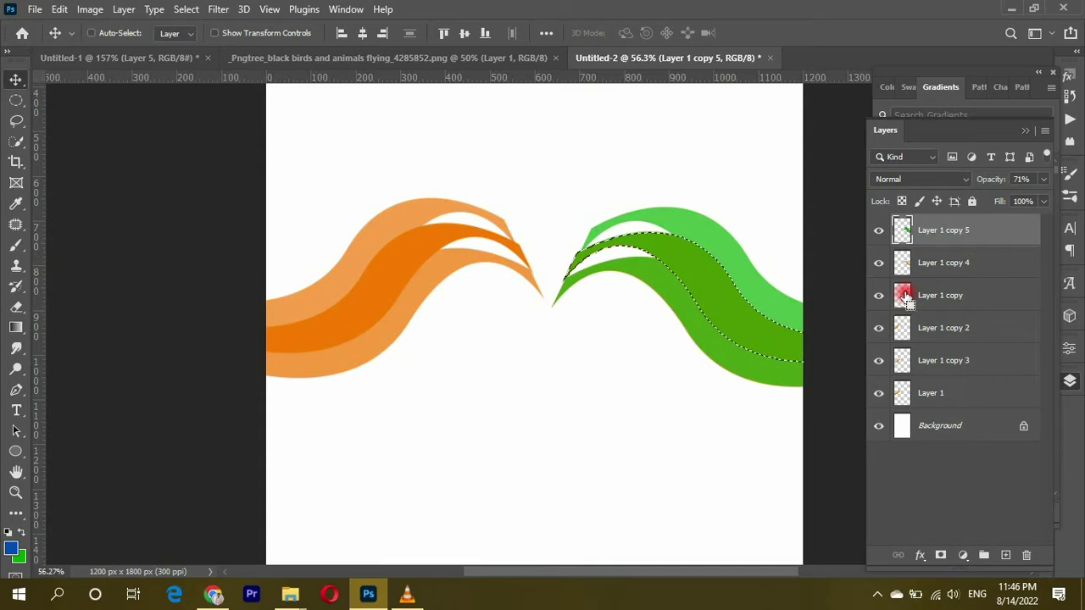
pyautogui.scroll(-3, 517, 381)
pyautogui.click(279, 237)
pyautogui.scroll(-1, 297, 233)
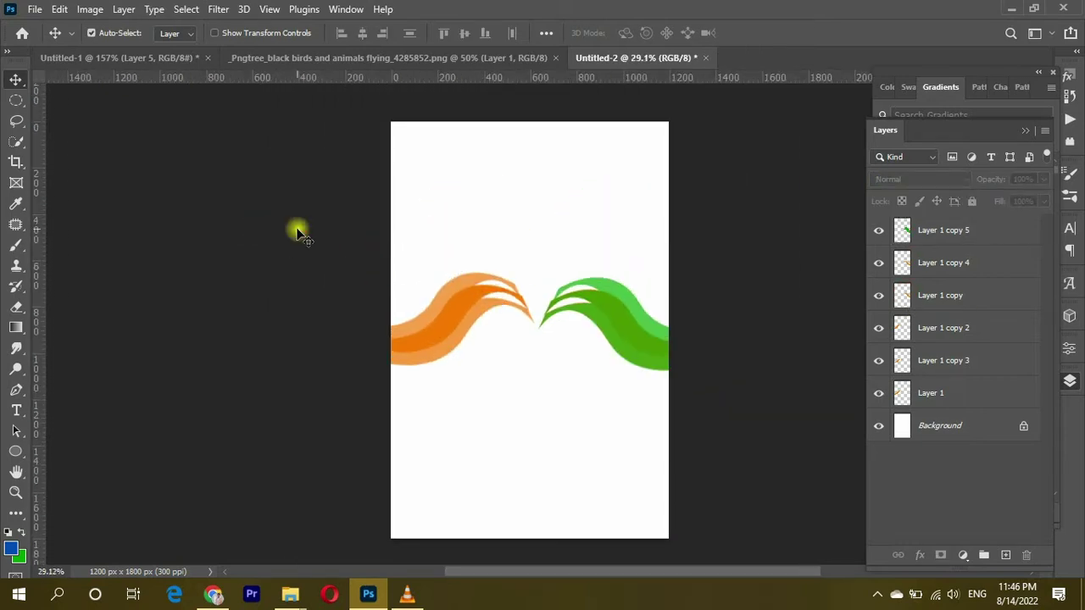
# - Alt-drag extra copies of the green and orange ribbons higher on each wing
pyautogui.scroll(3, 661, 328)
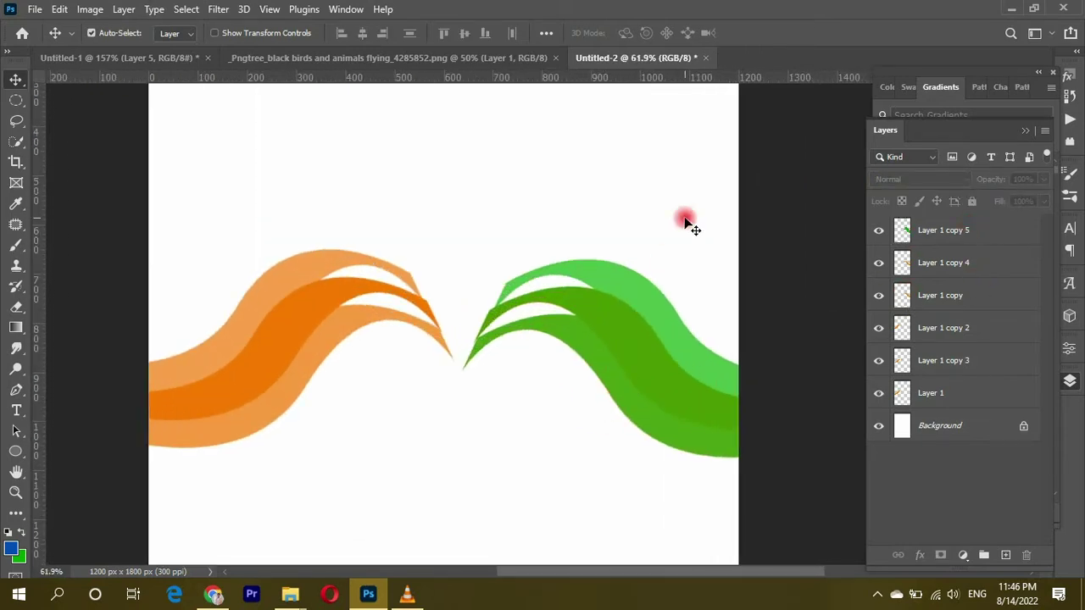
pyautogui.click(669, 347)
pyautogui.keyDown('shift'); pyautogui.click(949, 295); pyautogui.keyUp('shift')
pyautogui.moveTo(656, 363)
pyautogui.mouseDown()
pyautogui.moveTo(634, 304)
pyautogui.moveTo(678, 204)
pyautogui.mouseUp()
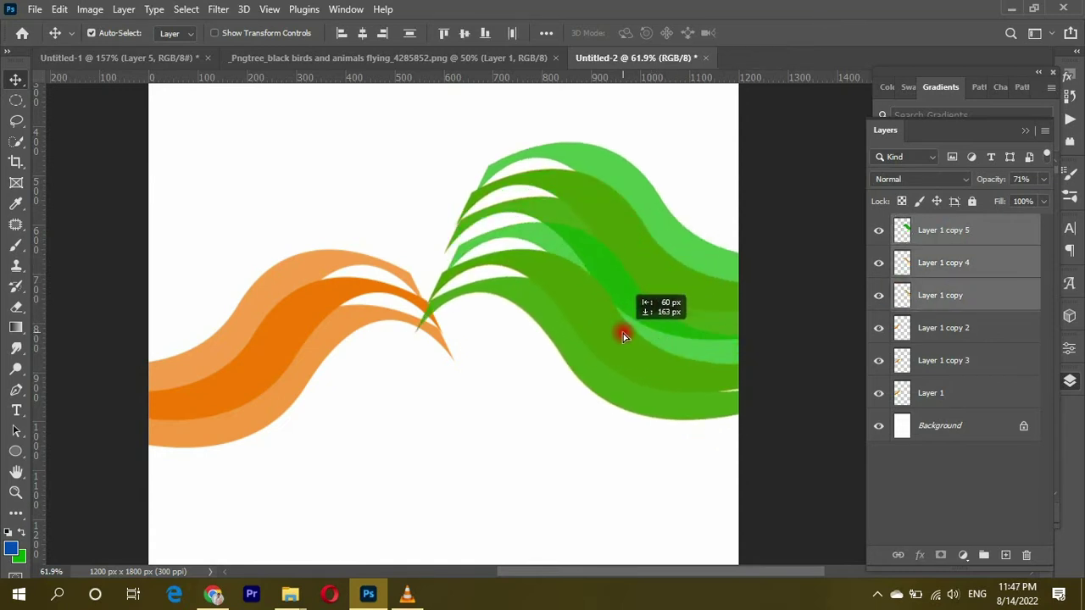
pyautogui.scroll(3, 678, 204)
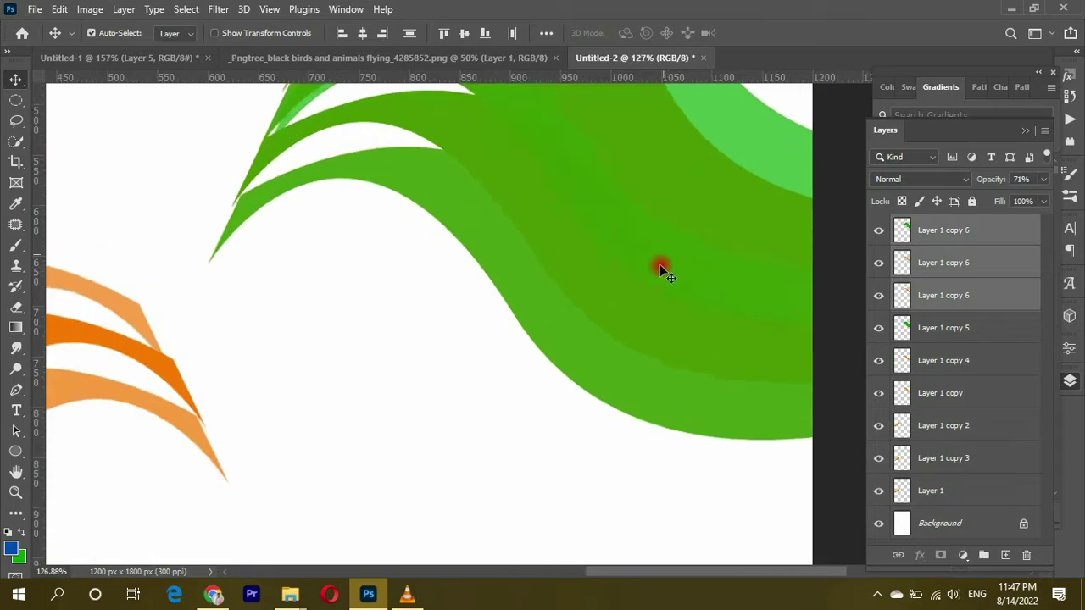
pyautogui.scroll(-4, 661, 268)
pyautogui.scroll(-2, 685, 330)
pyautogui.scroll(4, 676, 327)
pyautogui.scroll(-1, 689, 333)
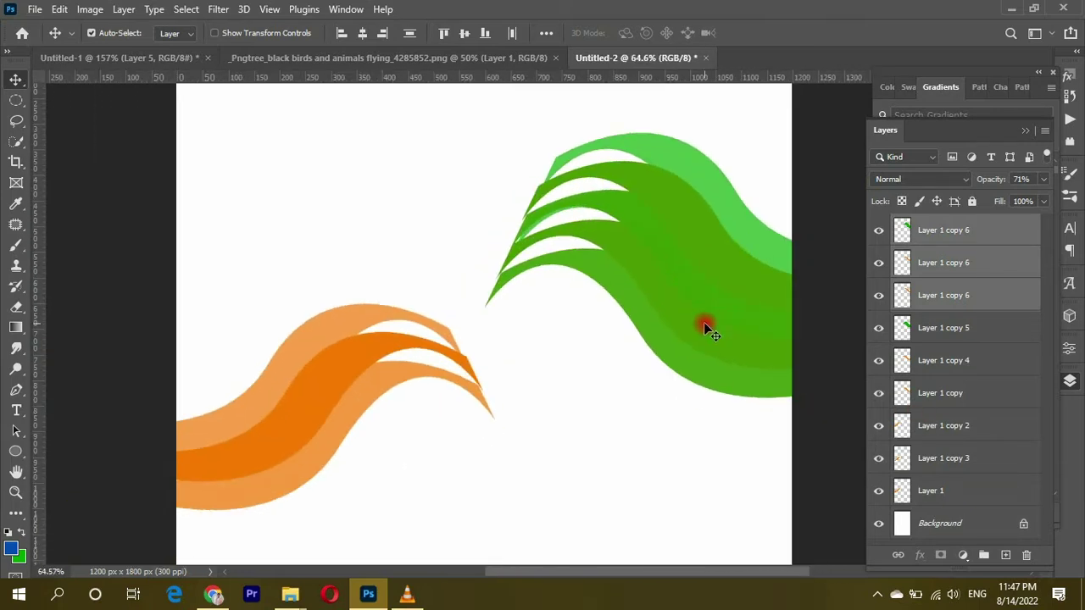
pyautogui.moveTo(304, 500); pyautogui.dragTo(270, 329)
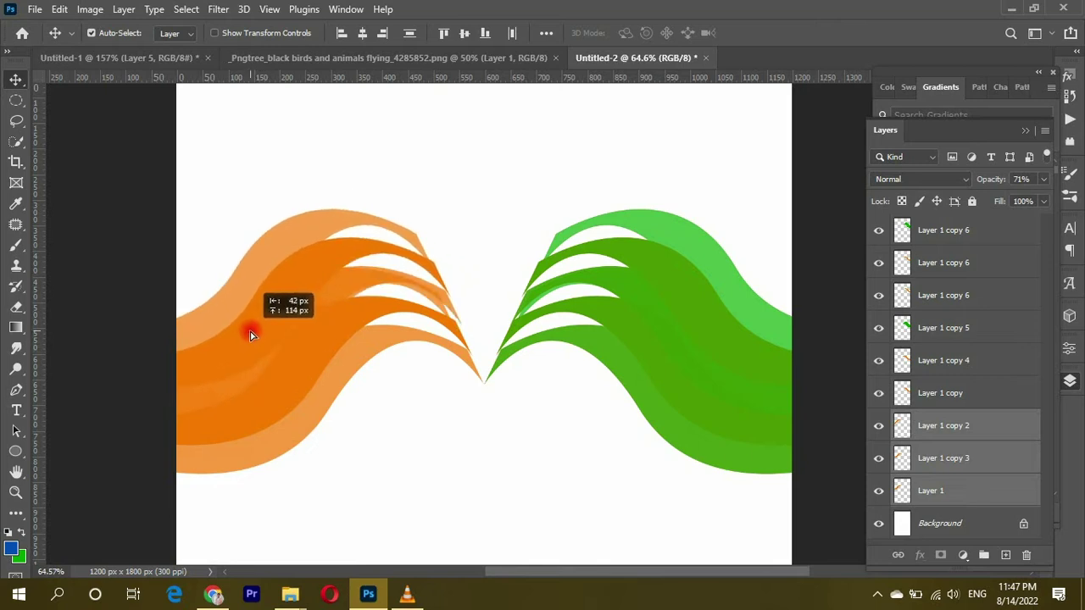
pyautogui.moveTo(270, 329); pyautogui.dragTo(355, 321)
pyautogui.scroll(-2, 932, 430)
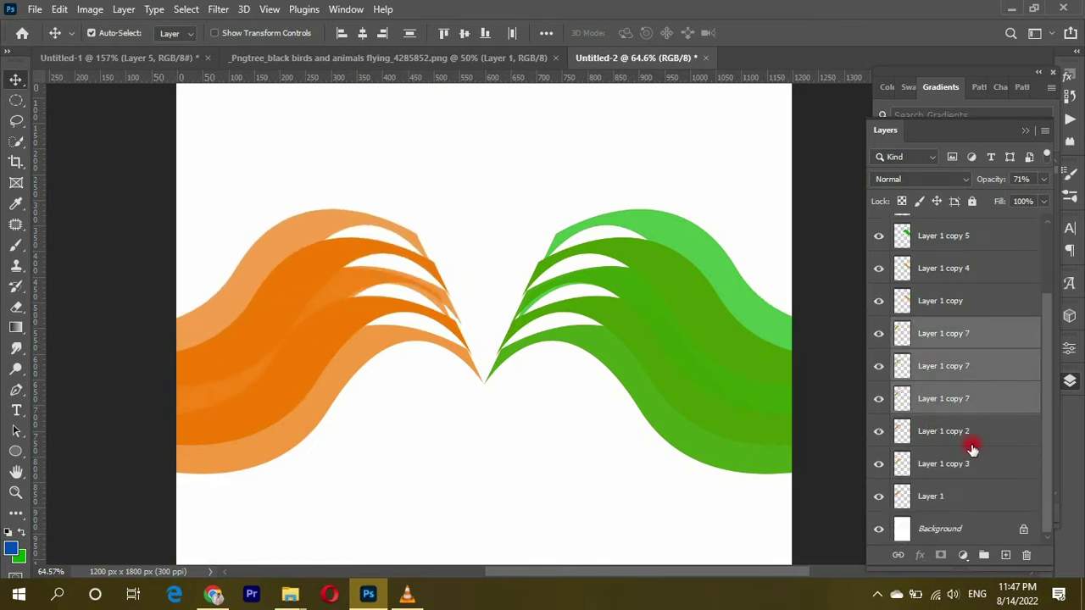
# - Merge the orange ribbons into one layer and the green ribbons into another
pyautogui.keyDown('shift'); pyautogui.click(963, 484); pyautogui.keyUp('shift')
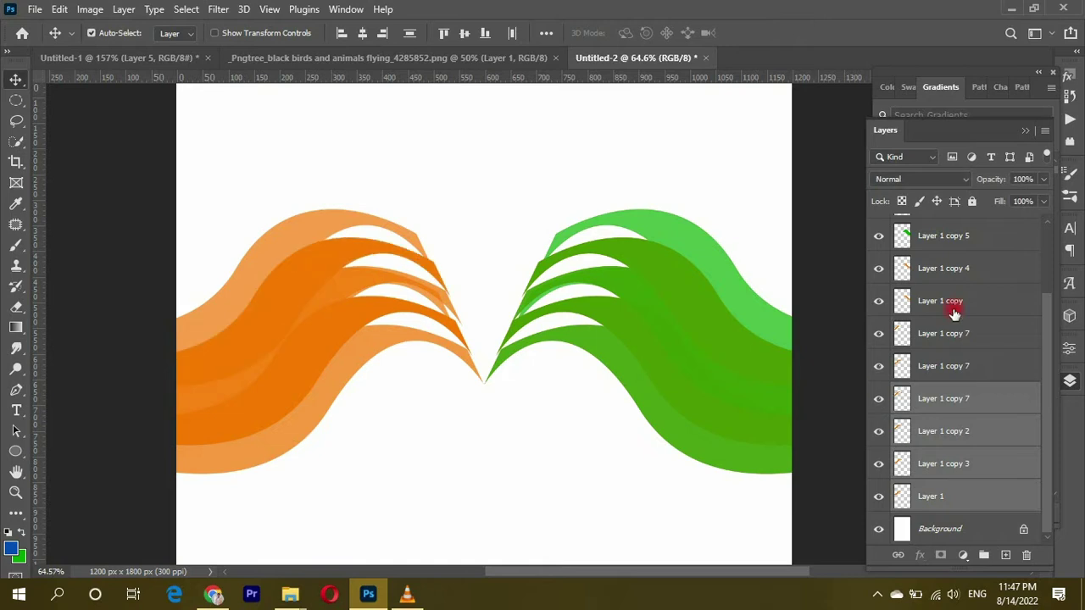
pyautogui.click(956, 331)
pyautogui.keyDown('shift'); pyautogui.click(988, 472); pyautogui.keyUp('shift')
pyautogui.keyDown('shift'); pyautogui.click(979, 500); pyautogui.keyUp('shift')
pyautogui.hotkey('ctrl', 'e')
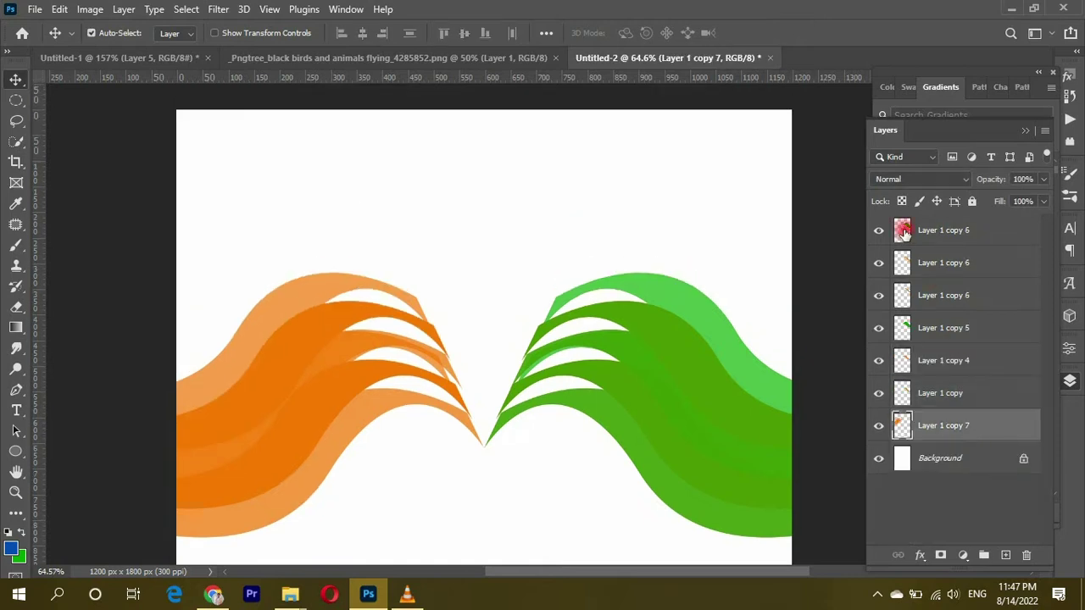
pyautogui.click(966, 229)
pyautogui.keyDown('shift'); pyautogui.click(979, 388); pyautogui.keyUp('shift')
pyautogui.hotkey('ctrl', 'e')
# - Nudge a merged wing into place and deselect the wing layers
pyautogui.scroll(-1, 572, 290)
pyautogui.scroll(-2, 572, 291)
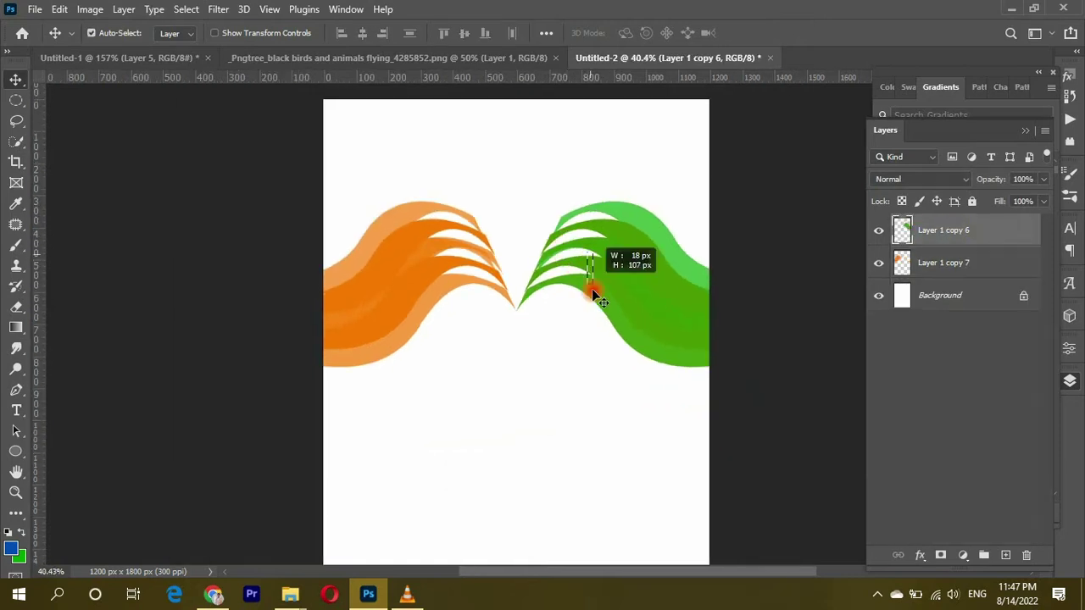
pyautogui.moveTo(593, 286); pyautogui.dragTo(624, 266)
pyautogui.click(279, 318)
pyautogui.scroll(-2, 280, 318)
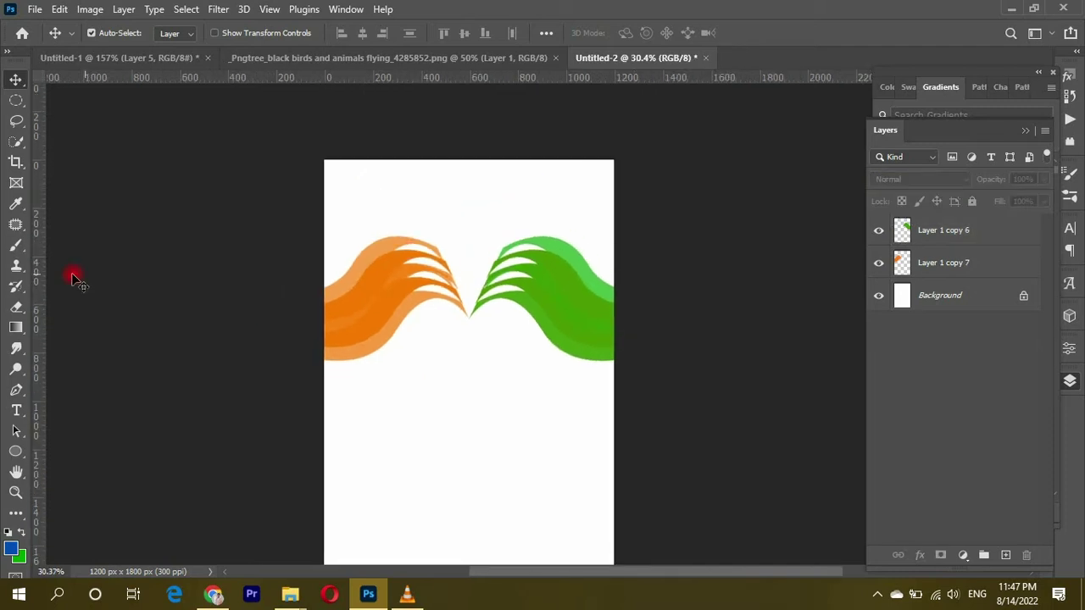
pyautogui.click(119, 58)
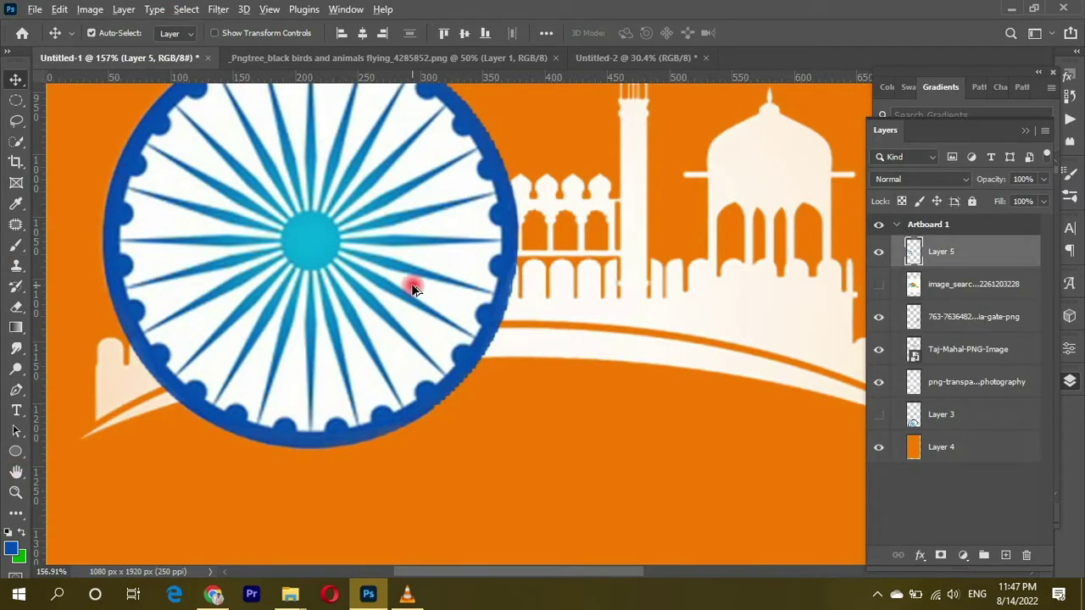
# - Copy the chakra into Untitled-2 and centre it between the tricolour wings
pyautogui.hotkey('ctrl', '0')
pyautogui.moveTo(339, 339); pyautogui.dragTo(542, 140)
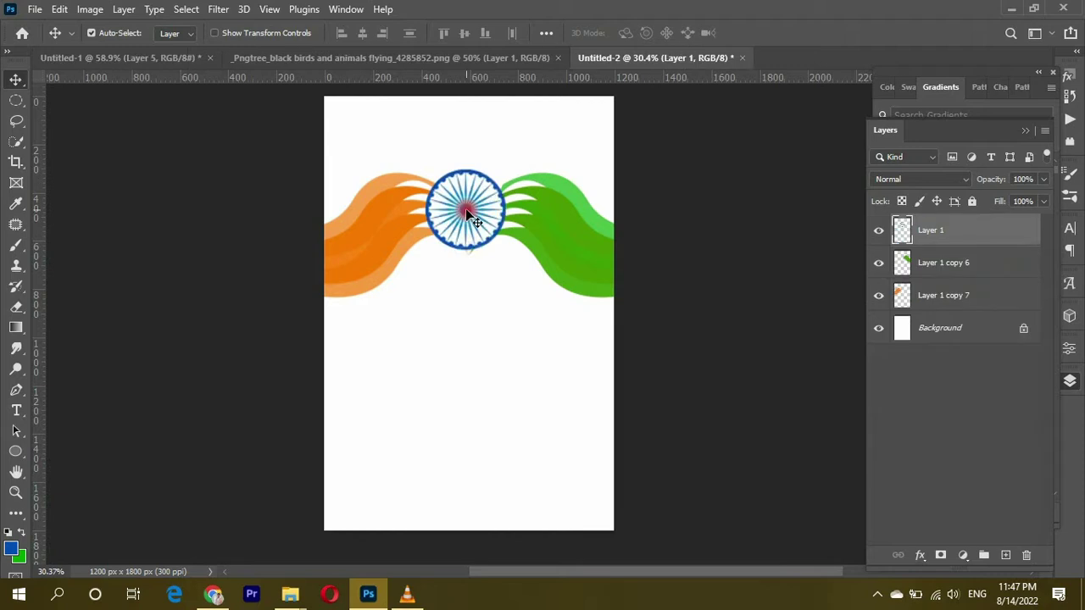
pyautogui.scroll(3, 480, 231)
pyautogui.hotkey('ctrl', 't')
pyautogui.moveTo(500, 242); pyautogui.dragTo(489, 235)
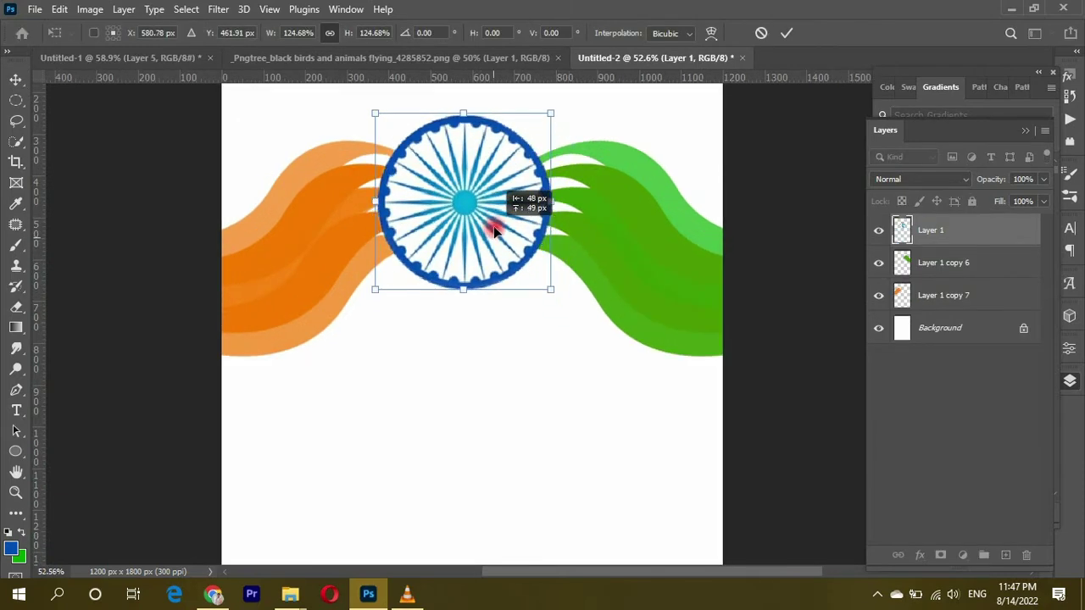
pyautogui.press('Return')
# - Copy the Taj-Mahal, Red Fort and India Gate layers into the poster
pyautogui.click(258, 61)
pyautogui.hotkey('ctrl', 'shift', 'Tab')
pyautogui.hotkey('ctrl', '0')
pyautogui.click(552, 310)
pyautogui.keyDown('shift'); pyautogui.click(597, 343); pyautogui.keyUp('shift')
pyautogui.keyDown('shift'); pyautogui.click(642, 352); pyautogui.keyUp('shift')
pyautogui.moveTo(641, 352); pyautogui.dragTo(521, 441)
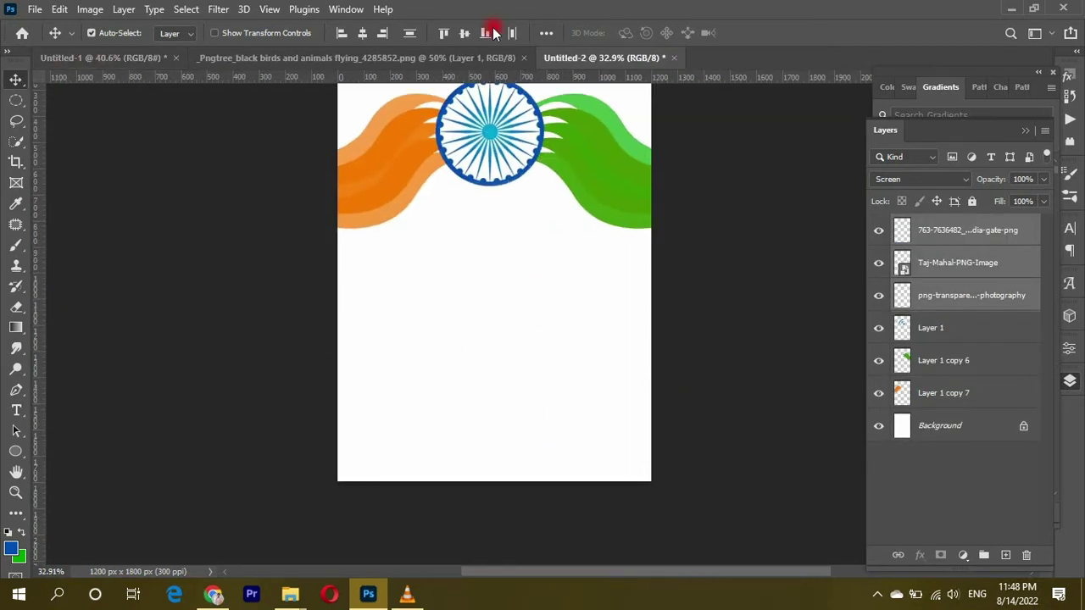
pyautogui.click(727, 57)
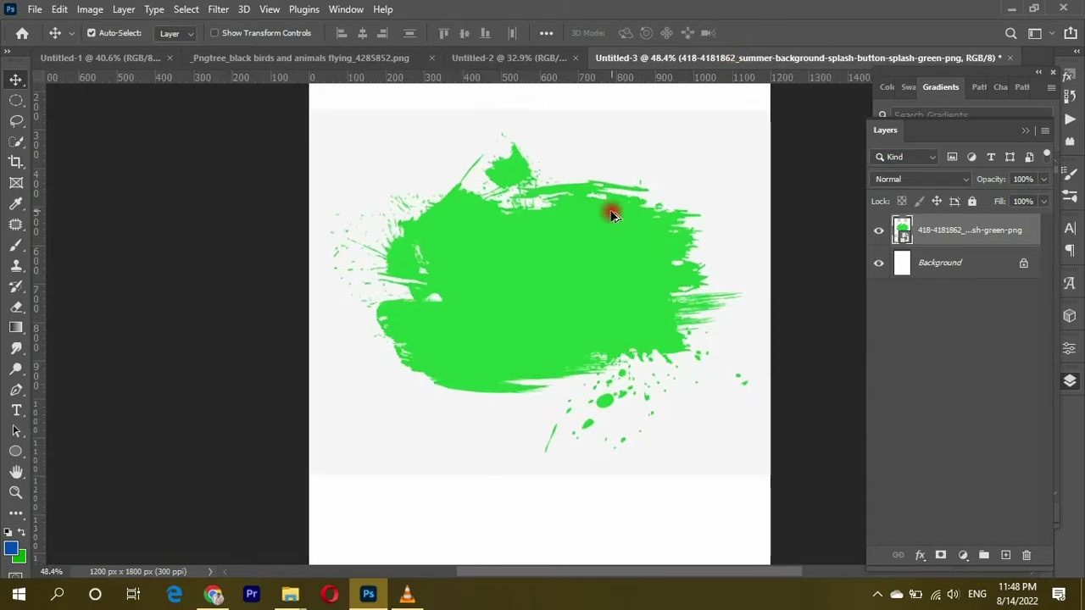
# - Select the green splash via Color Range, rasterize it, and delete the grey backdrop
pyautogui.click(184, 8)
pyautogui.click(254, 164)
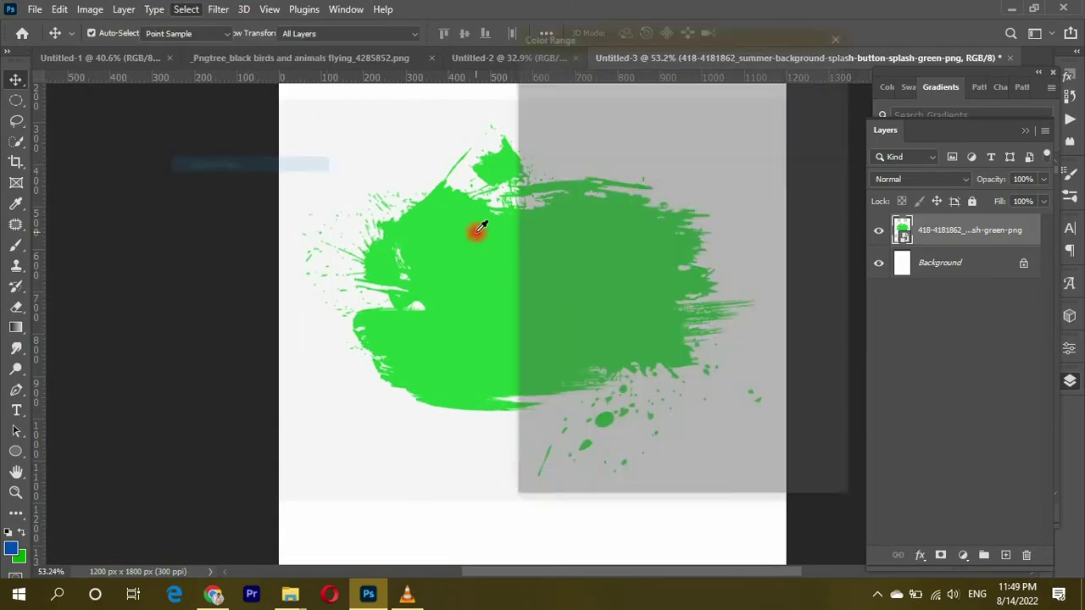
pyautogui.click(805, 71)
pyautogui.rightClick(987, 240)
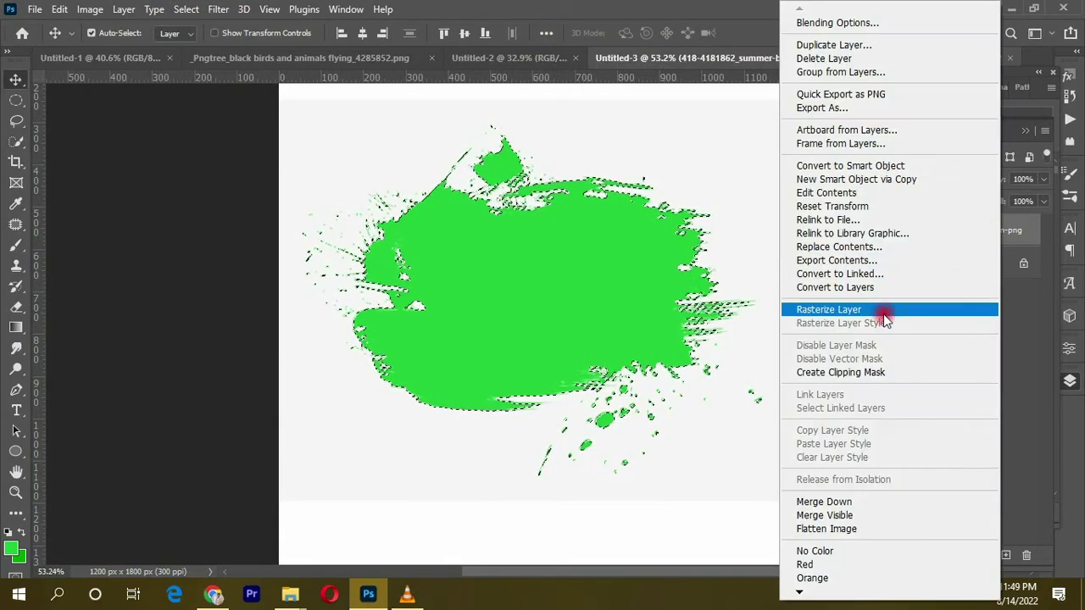
pyautogui.click(882, 310)
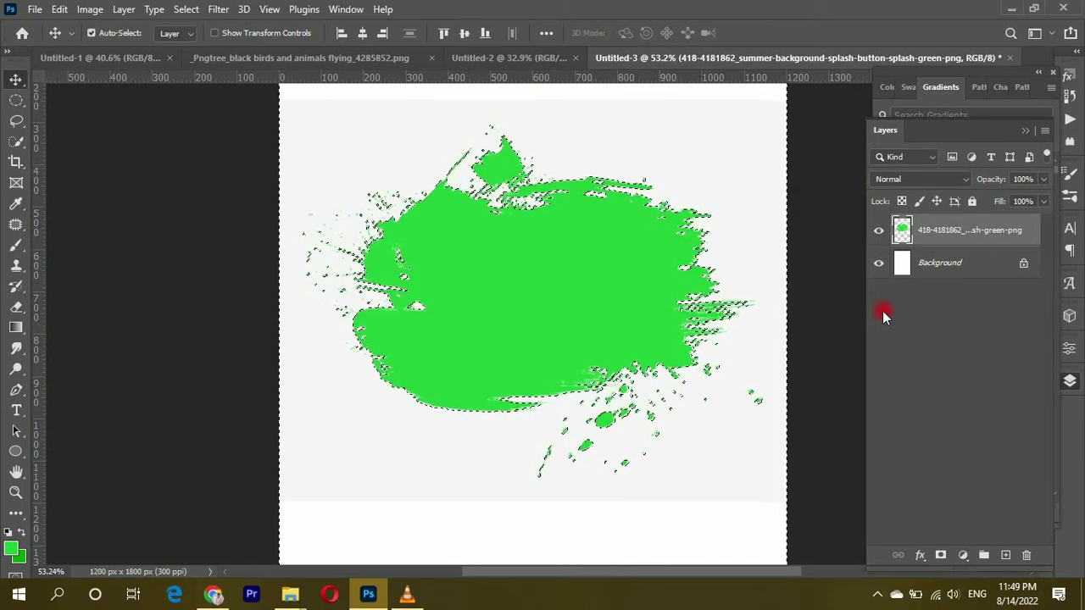
pyautogui.hotkey('ctrl', 'shift', 'i')
pyautogui.press('Delete')
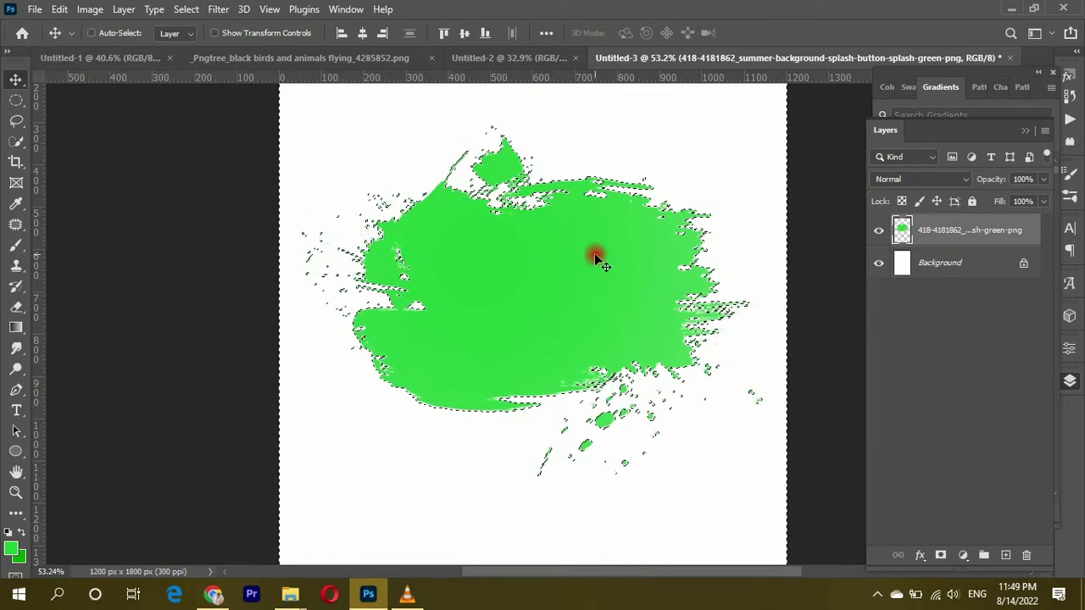
pyautogui.hotkey('ctrl', 'd')
# - Duplicate the splash and fill the lower copy with a bright orange
pyautogui.scroll(-2, 593, 254)
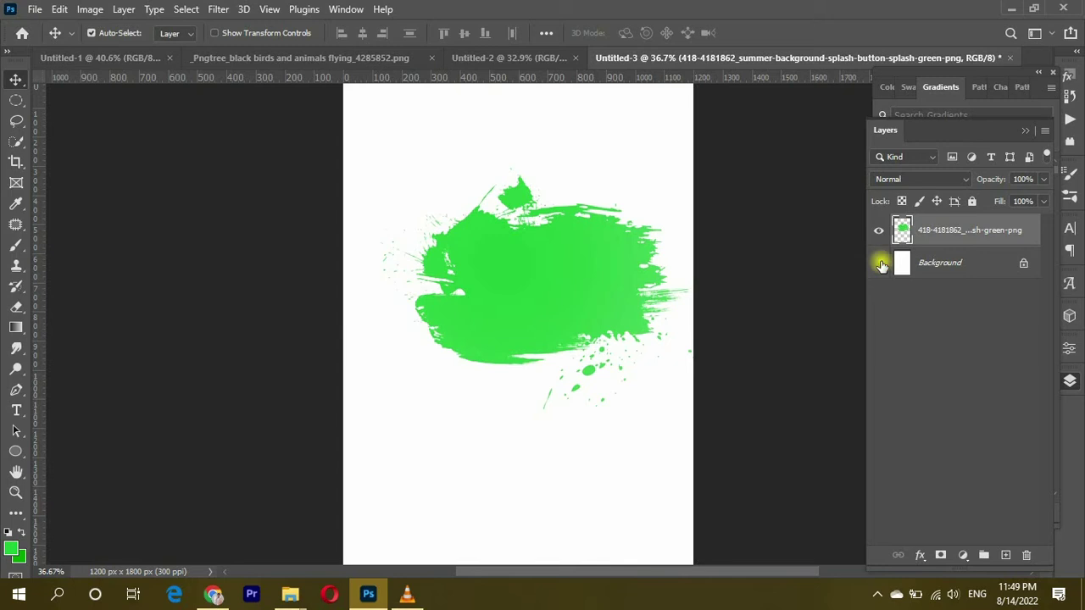
pyautogui.moveTo(542, 270); pyautogui.dragTo(601, 342)
pyautogui.keyDown('ctrl'); pyautogui.click(901, 235); pyautogui.keyUp('ctrl')
pyautogui.click(901, 263)
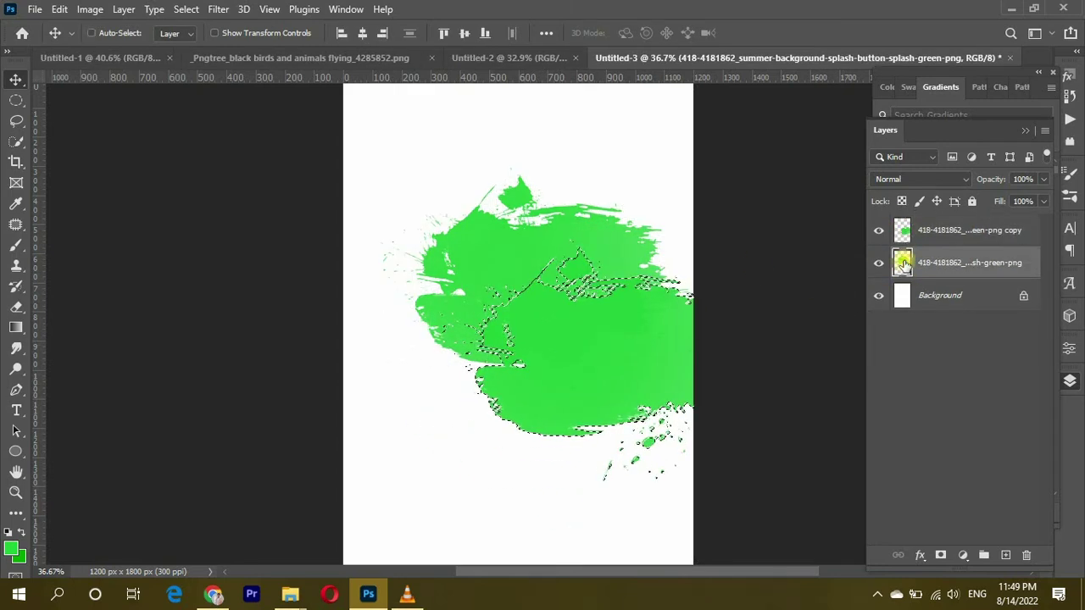
pyautogui.click(18, 557)
pyautogui.click(866, 339)
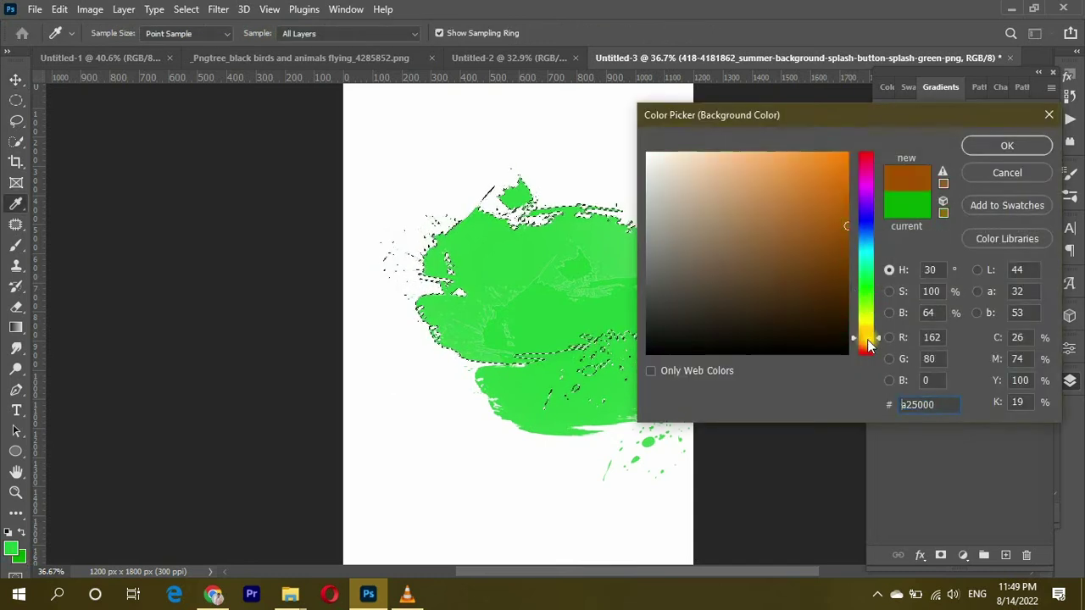
pyautogui.moveTo(868, 343); pyautogui.dragTo(868, 345)
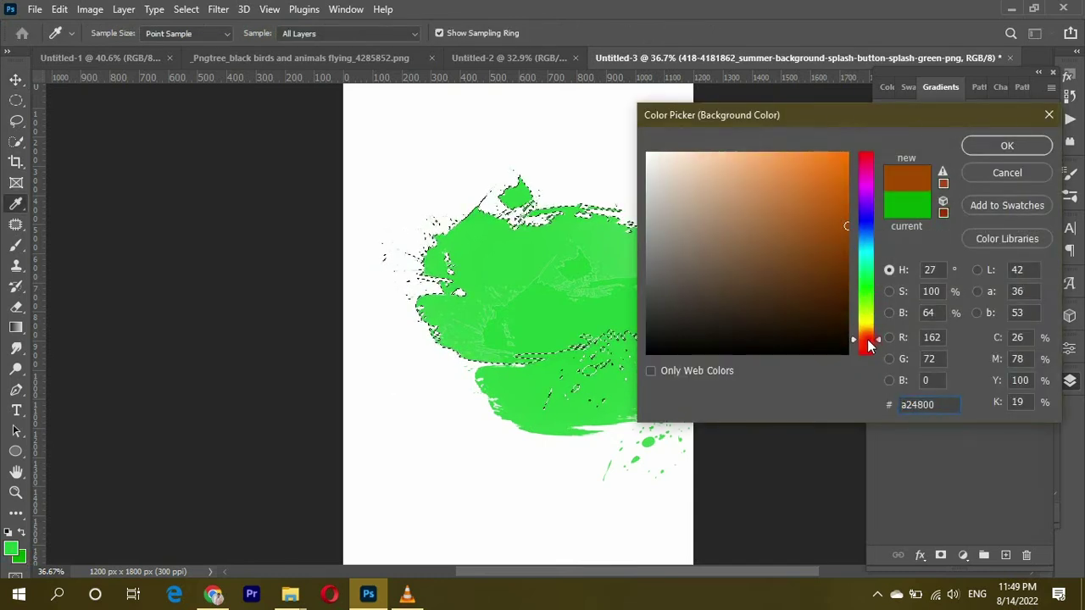
pyautogui.moveTo(828, 221); pyautogui.dragTo(848, 161)
pyautogui.click(1007, 146)
pyautogui.press('v')
pyautogui.hotkey('ctrl', 'BackSpace')
pyautogui.hotkey('ctrl', 'd')
# - Position the orange and green splashes so they overlap diagonally
pyautogui.scroll(2, 555, 229)
pyautogui.scroll(-1, 554, 229)
pyautogui.moveTo(362, 215)
pyautogui.mouseDown()
pyautogui.moveTo(378, 201)
pyautogui.moveTo(438, 240)
pyautogui.mouseUp()
pyautogui.scroll(-2, 307, 210)
pyautogui.moveTo(431, 289); pyautogui.dragTo(476, 295)
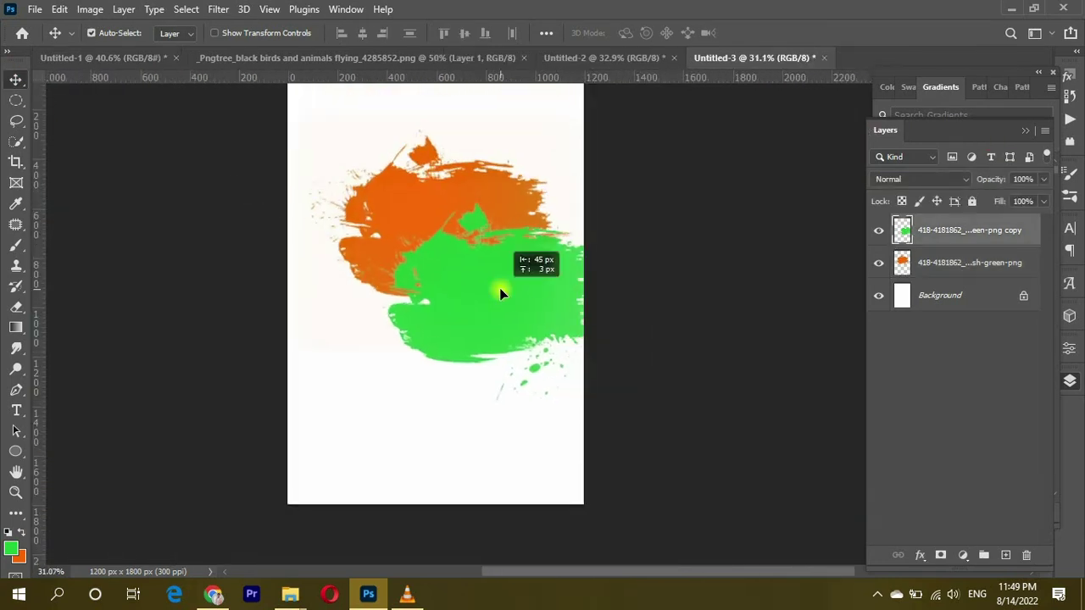
pyautogui.moveTo(449, 182); pyautogui.dragTo(415, 170)
pyautogui.moveTo(464, 299)
pyautogui.mouseDown()
pyautogui.moveTo(509, 73)
pyautogui.moveTo(477, 431)
pyautogui.moveTo(508, 373)
pyautogui.moveTo(513, 382)
pyautogui.mouseUp()
pyautogui.scroll(2, 473, 301)
# - Place the splash layers beneath the monuments and set the Taj Mahal on the green splash
pyautogui.keyDown('shift'); pyautogui.click(911, 271); pyautogui.keyUp('shift')
pyautogui.click(975, 269)
pyautogui.keyDown('shift'); pyautogui.click(963, 287); pyautogui.keyUp('shift')
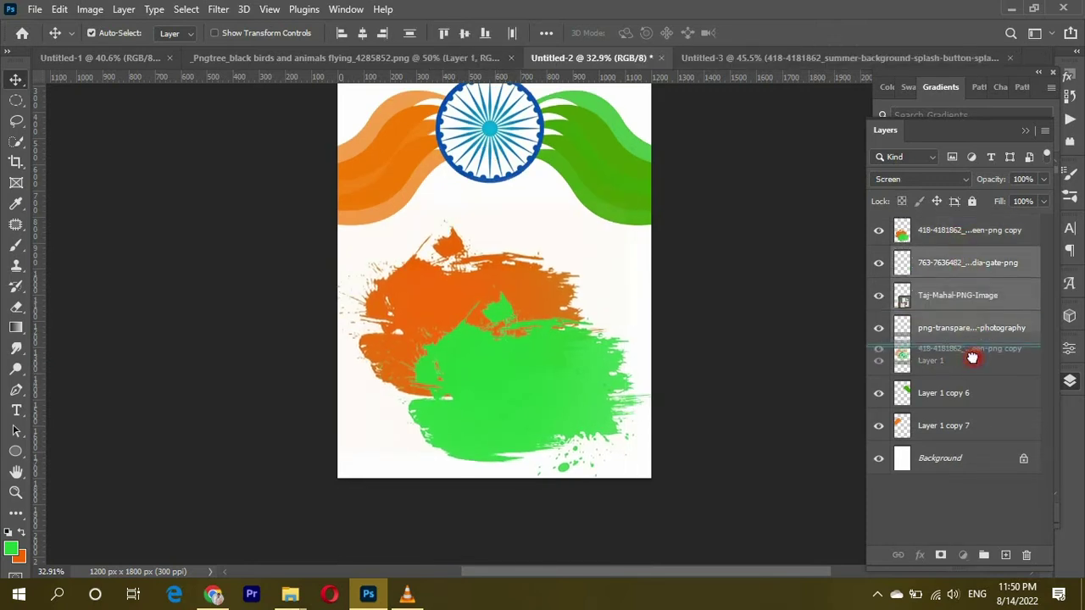
pyautogui.moveTo(972, 358); pyautogui.dragTo(972, 354)
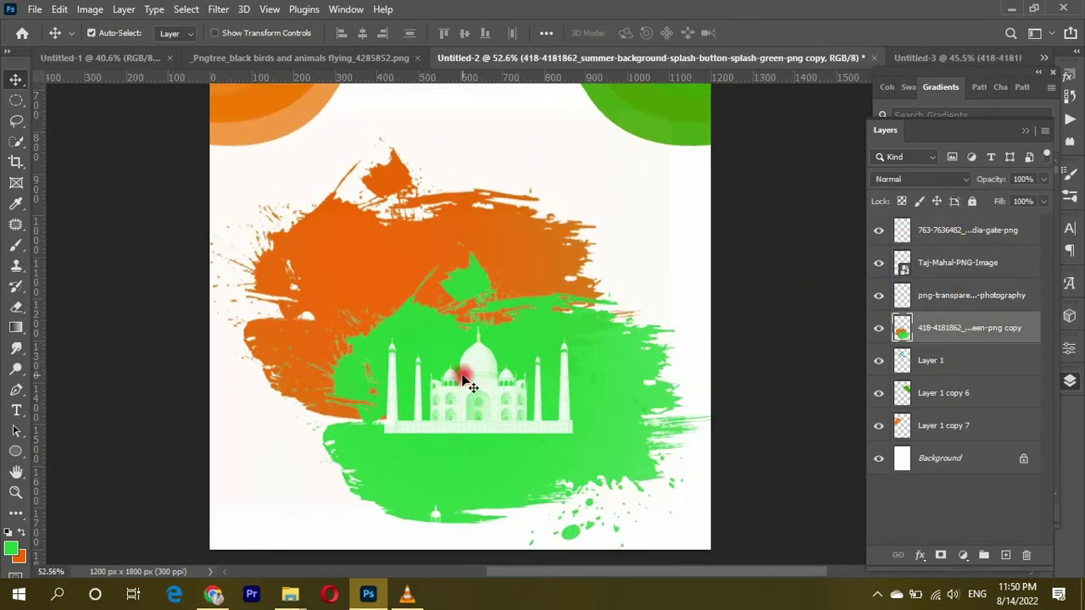
pyautogui.moveTo(464, 380); pyautogui.dragTo(503, 380)
pyautogui.scroll(-3, 842, 279)
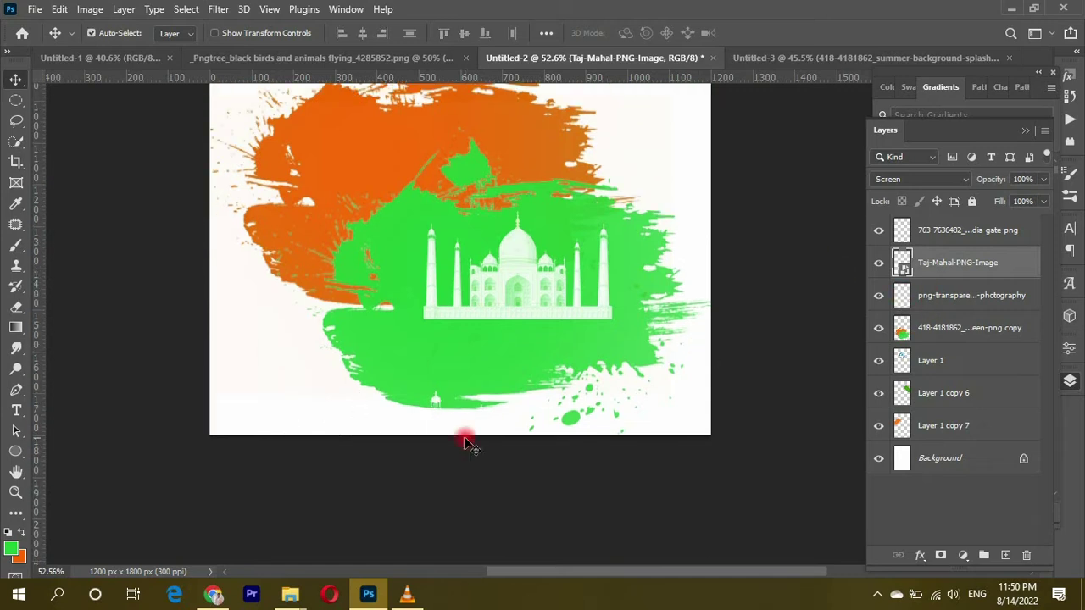
pyautogui.moveTo(460, 243)
pyautogui.mouseDown()
pyautogui.moveTo(432, 399)
pyautogui.moveTo(491, 197)
pyautogui.mouseUp()
pyautogui.scroll(1, 494, 204)
# - Resize and reposition the Red Fort, then hide its layer
pyautogui.hotkey('ctrl', 't')
pyautogui.moveTo(625, 266); pyautogui.dragTo(745, 339)
pyautogui.moveTo(448, 274)
pyautogui.mouseDown()
pyautogui.moveTo(423, 339)
pyautogui.moveTo(426, 325)
pyautogui.mouseUp()
pyautogui.moveTo(730, 322); pyautogui.dragTo(596, 322)
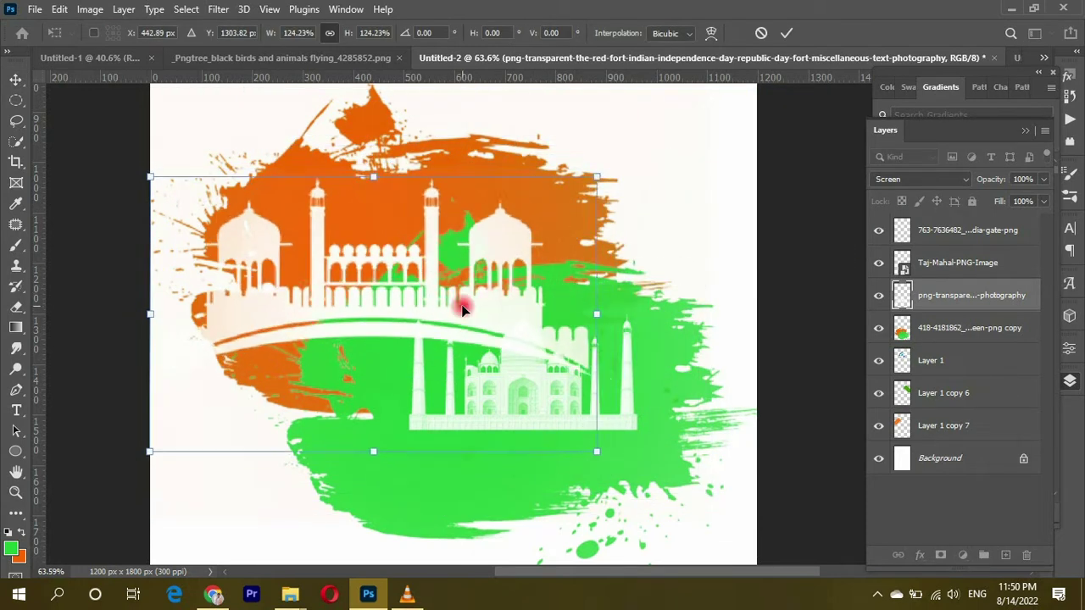
pyautogui.moveTo(424, 294); pyautogui.dragTo(472, 261)
pyautogui.click(878, 298)
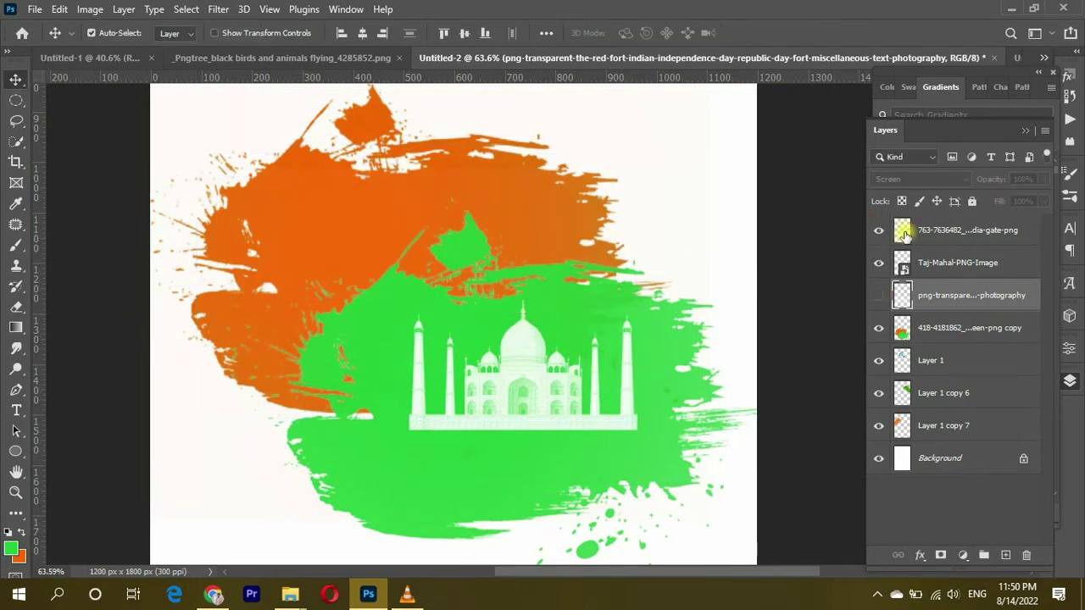
pyautogui.scroll(-3, 514, 310)
pyautogui.click(920, 238)
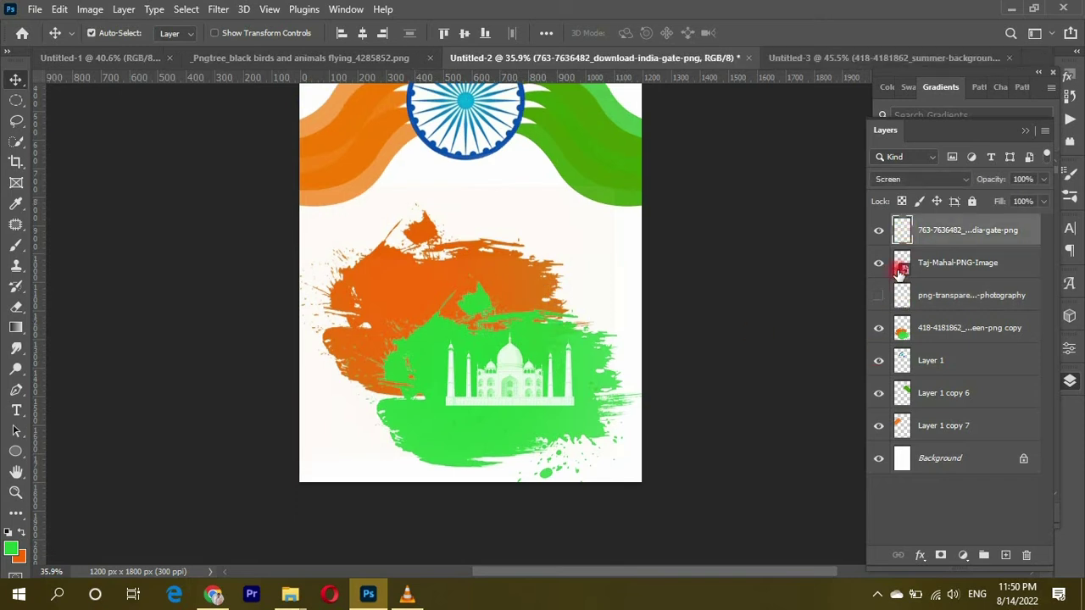
# - Bring the India Gate onto the orange splash beside the Taj Mahal, shifting the Taj Mahal right
pyautogui.keyDown('ctrl'); pyautogui.click(901, 230); pyautogui.keyUp('ctrl')
pyautogui.moveTo(581, 543); pyautogui.dragTo(399, 317)
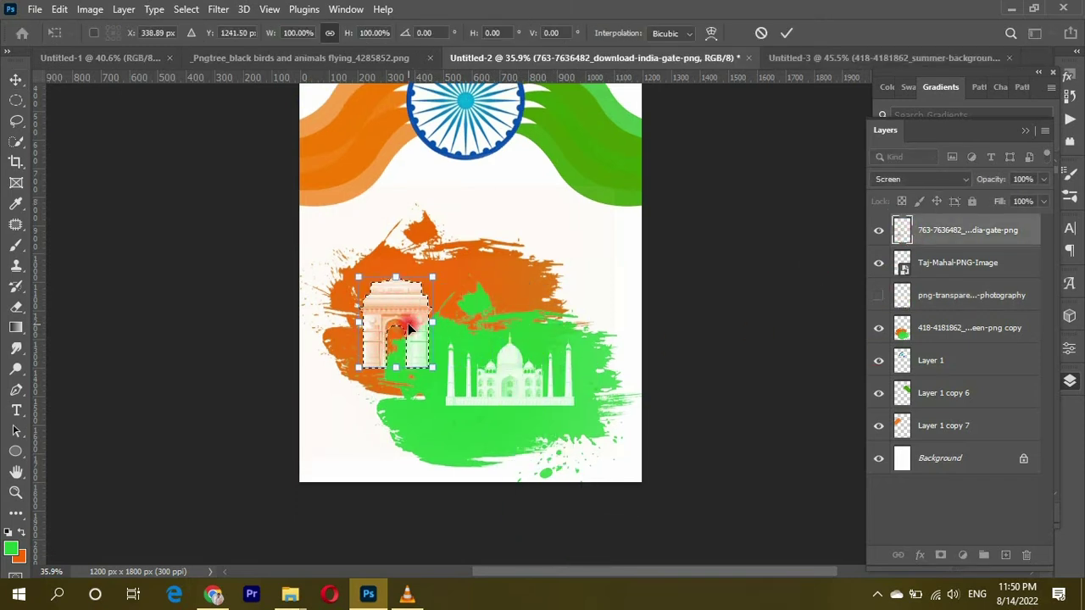
pyautogui.hotkey('ctrl', 'd')
pyautogui.scroll(4, 439, 405)
pyautogui.moveTo(421, 402); pyautogui.dragTo(447, 428)
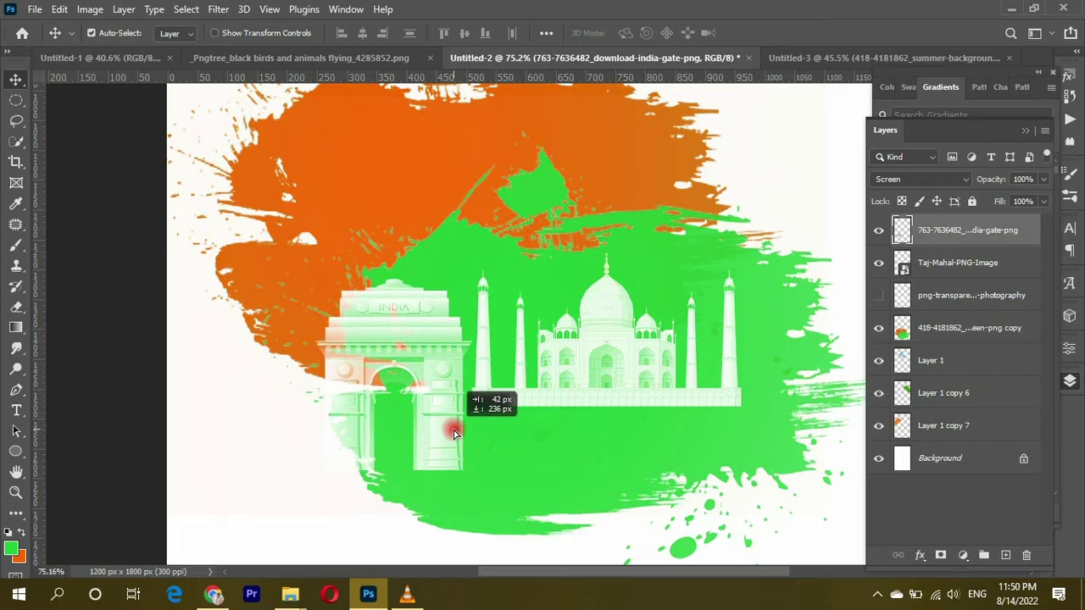
pyautogui.moveTo(578, 394); pyautogui.dragTo(654, 412)
# - Enlarge the Taj Mahal and then the India Gate with free transform
pyautogui.hotkey('ctrl', 't')
pyautogui.moveTo(537, 439)
pyautogui.mouseDown()
pyautogui.moveTo(593, 482)
pyautogui.moveTo(643, 324)
pyautogui.mouseUp()
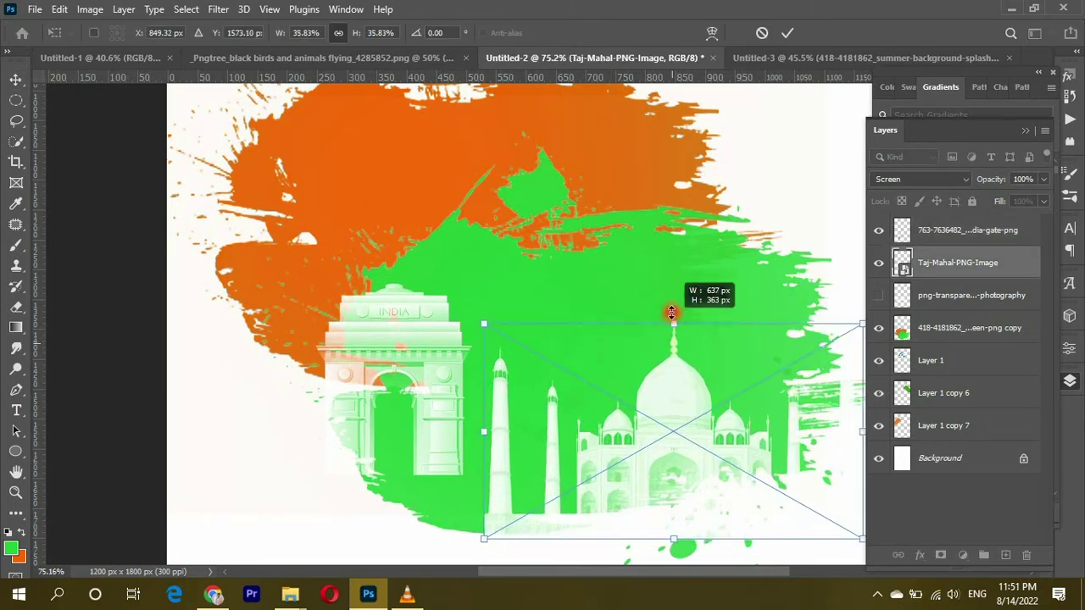
pyautogui.press('Return')
pyautogui.click(387, 368)
pyautogui.hotkey('ctrl', 't')
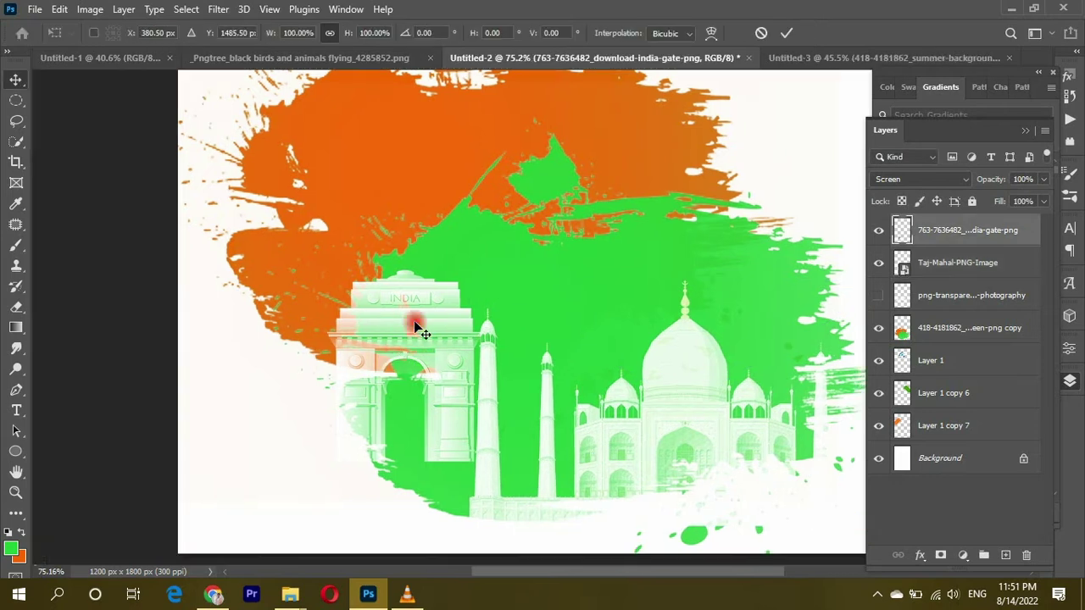
pyautogui.moveTo(479, 352)
pyautogui.mouseDown()
pyautogui.moveTo(396, 352)
pyautogui.moveTo(396, 373)
pyautogui.mouseUp()
pyautogui.press('Return')
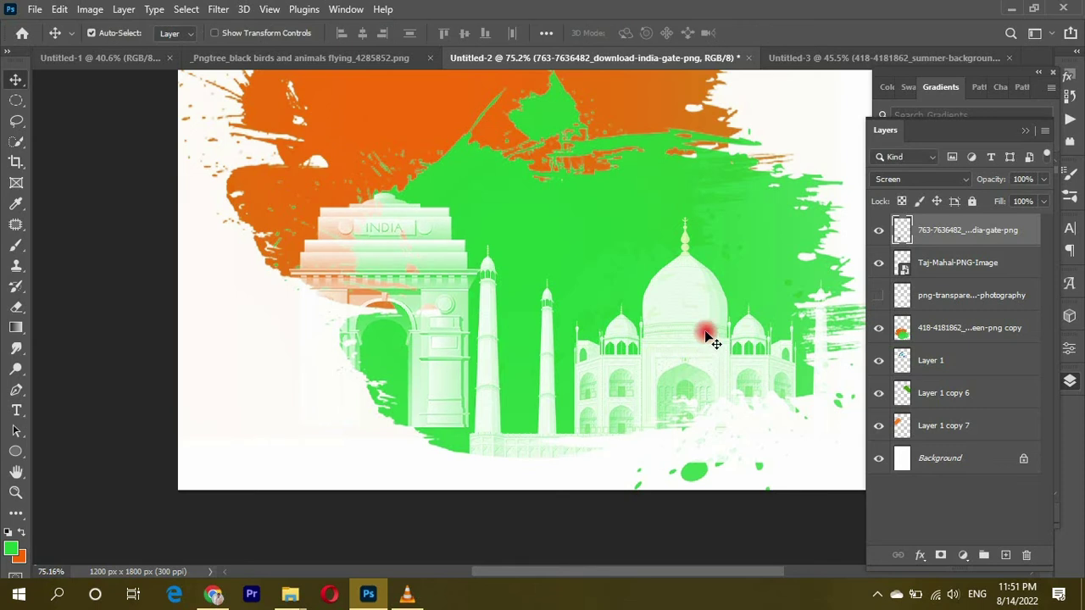
# - Reposition both monuments and restore the accidentally deleted India Gate layer
pyautogui.moveTo(702, 331); pyautogui.dragTo(721, 300)
pyautogui.moveTo(447, 279)
pyautogui.mouseDown()
pyautogui.moveTo(472, 273)
pyautogui.moveTo(498, 295)
pyautogui.moveTo(530, 293)
pyautogui.mouseUp()
pyautogui.press('Delete')
pyautogui.click(461, 370)
pyautogui.click(932, 232)
pyautogui.hotkey('ctrl', 't')
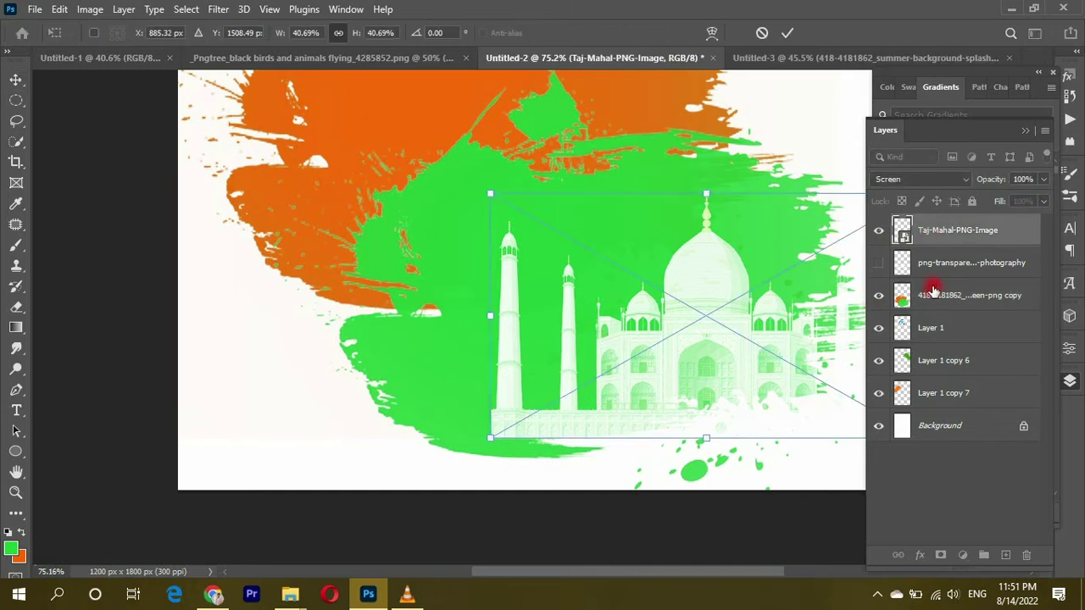
pyautogui.press('Escape')
pyautogui.hotkey('ctrl', 'z')
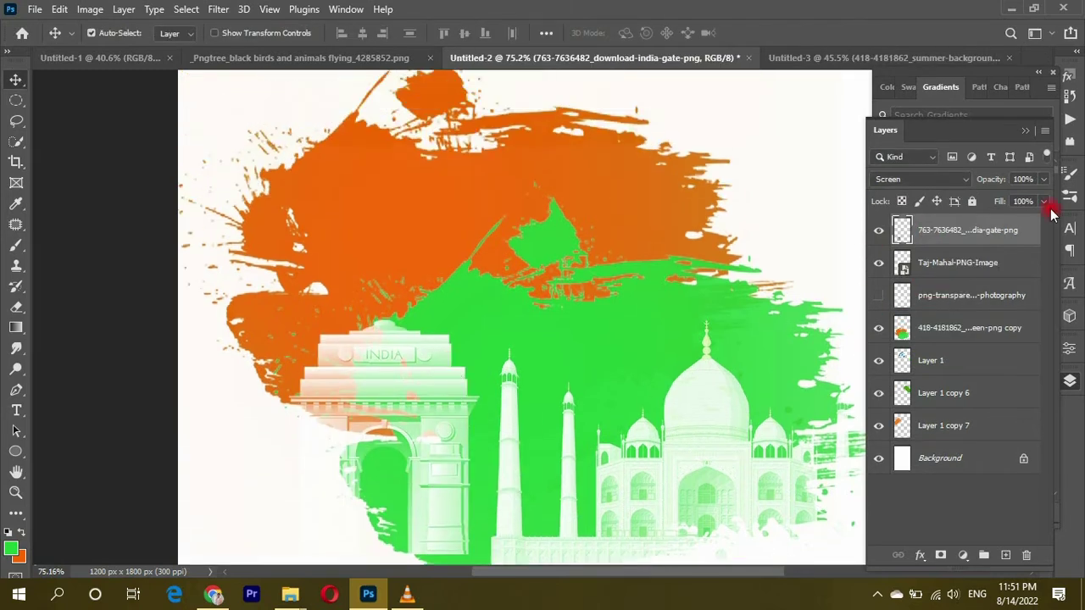
# - Show the Red Fort again, move it above the other monuments and enlarge it slightly
pyautogui.click(877, 298)
pyautogui.moveTo(649, 296); pyautogui.dragTo(545, 281)
pyautogui.scroll(2, 644, 295)
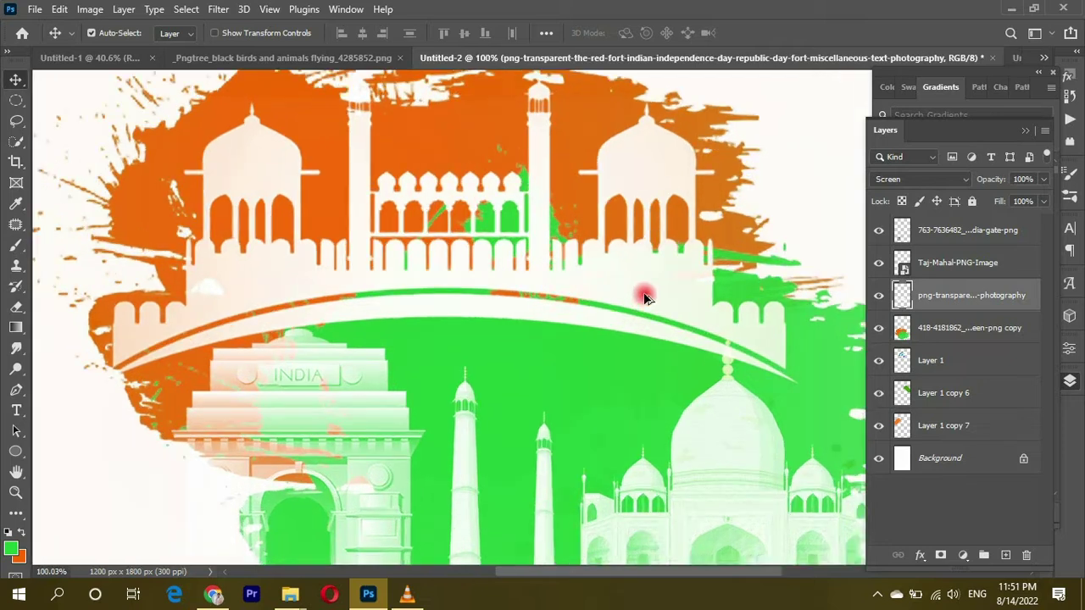
pyautogui.hotkey('ctrl', '0')
pyautogui.hotkey('ctrl', 't')
pyautogui.moveTo(761, 347); pyautogui.dragTo(658, 351)
pyautogui.press('Return')
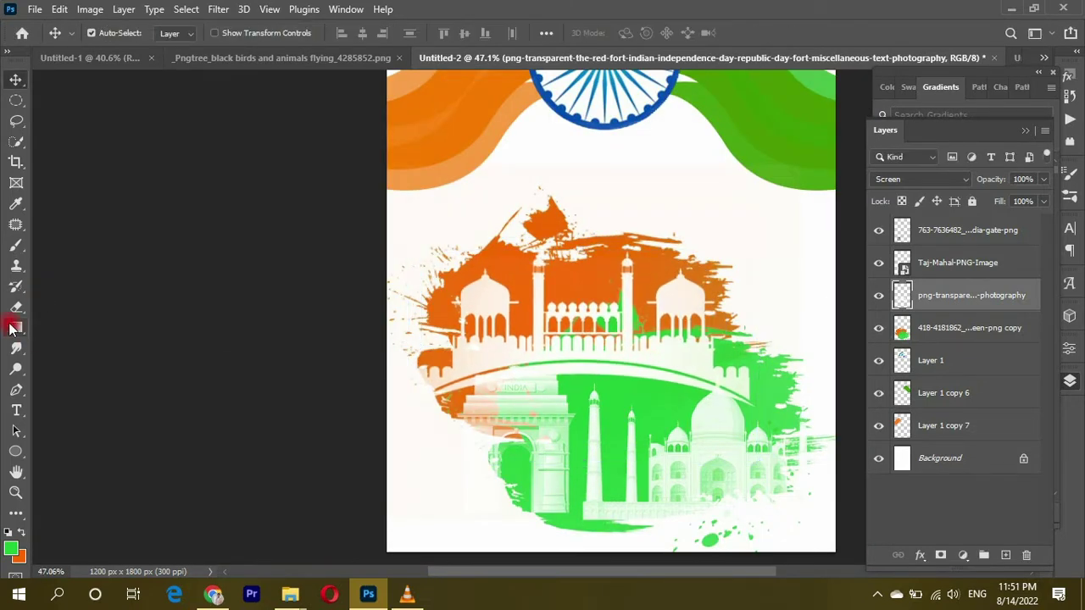
# - Pick the Eraser, then close the splash document without saving while keeping the poster open
pyautogui.click(14, 309)
pyautogui.rightClick(555, 317)
pyautogui.click(644, 343)
pyautogui.click(1063, 7)
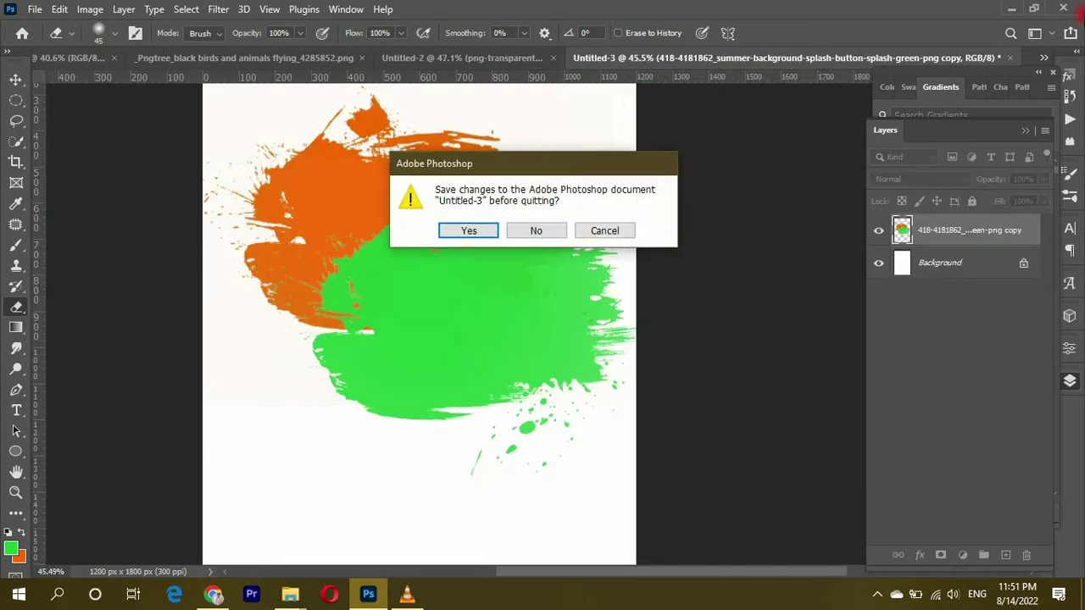
pyautogui.click(536, 232)
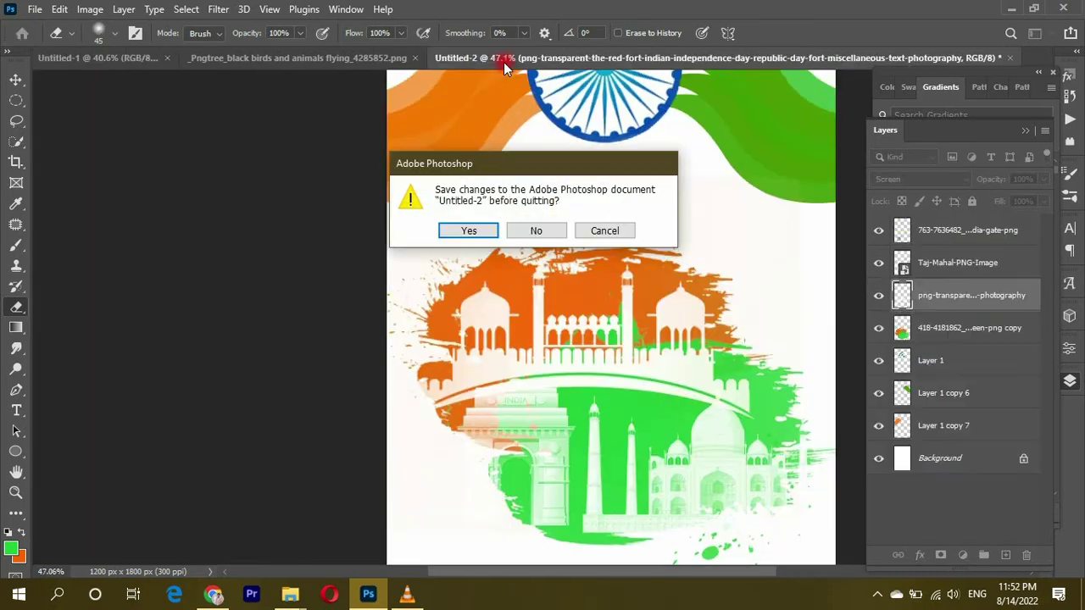
pyautogui.click(605, 232)
pyautogui.scroll(-2, 605, 182)
pyautogui.scroll(5, 552, 327)
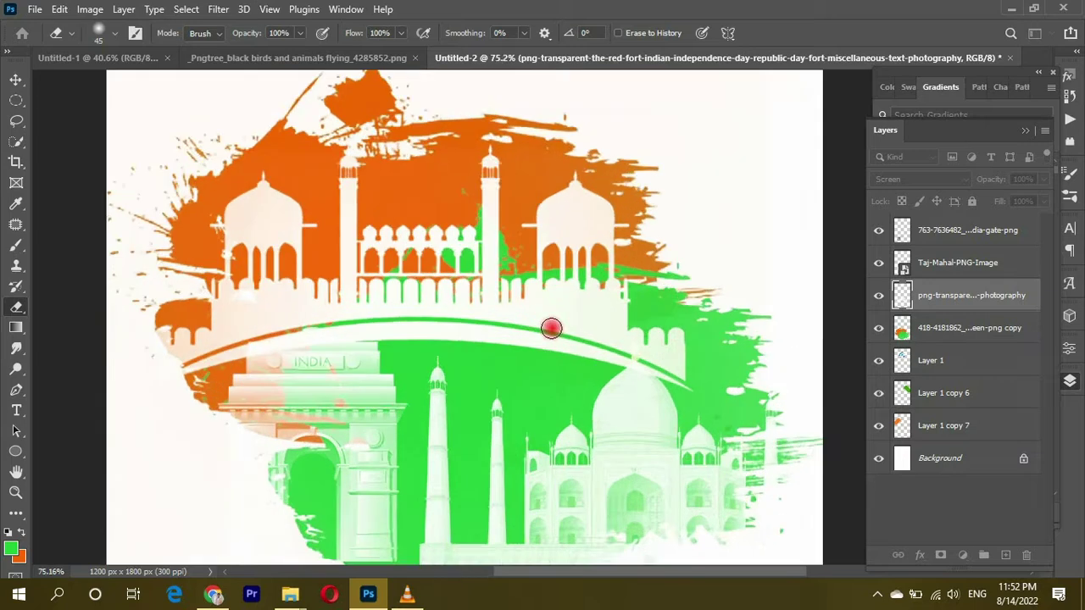
# - Softly erase the white curved band under the Red Fort at 29% eraser flow
pyautogui.moveTo(221, 377); pyautogui.dragTo(506, 365)
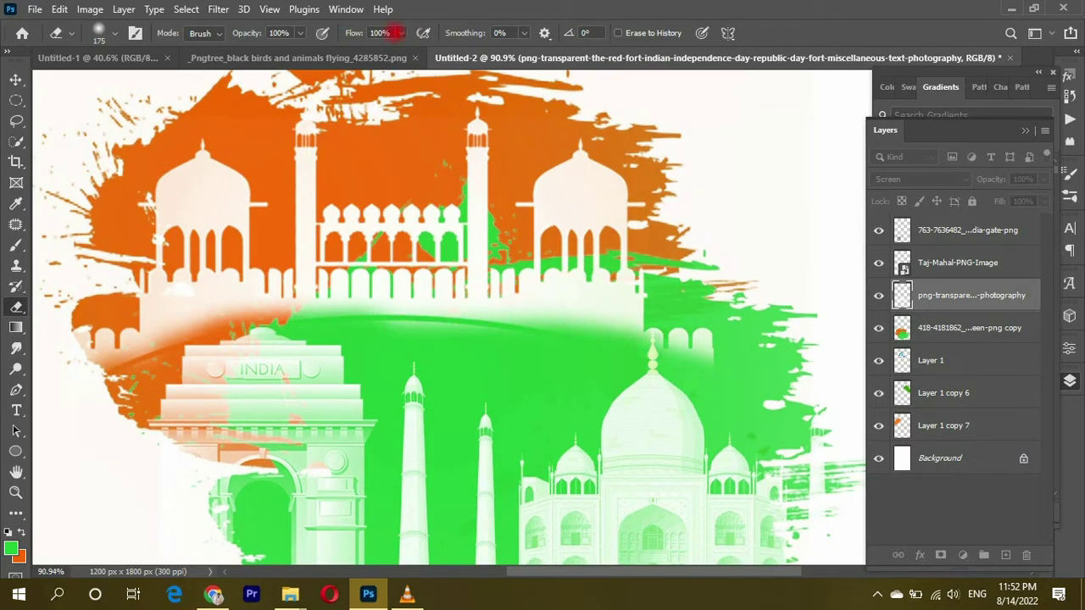
pyautogui.moveTo(401, 33); pyautogui.dragTo(351, 53)
pyautogui.hotkey('ctrl', 'z')
pyautogui.hotkey('ctrl', 'z')
pyautogui.hotkey('ctrl', 'z')
pyautogui.hotkey('ctrl', 'z')
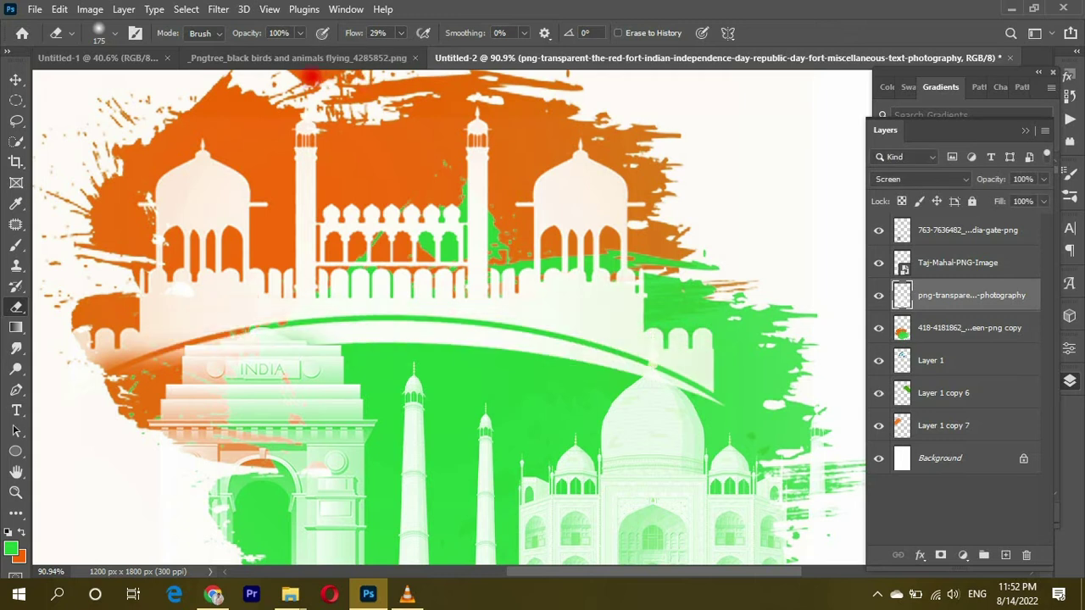
pyautogui.moveTo(407, 389)
pyautogui.mouseDown()
pyautogui.moveTo(138, 363)
pyautogui.moveTo(567, 371)
pyautogui.moveTo(596, 395)
pyautogui.moveTo(550, 344)
pyautogui.mouseUp()
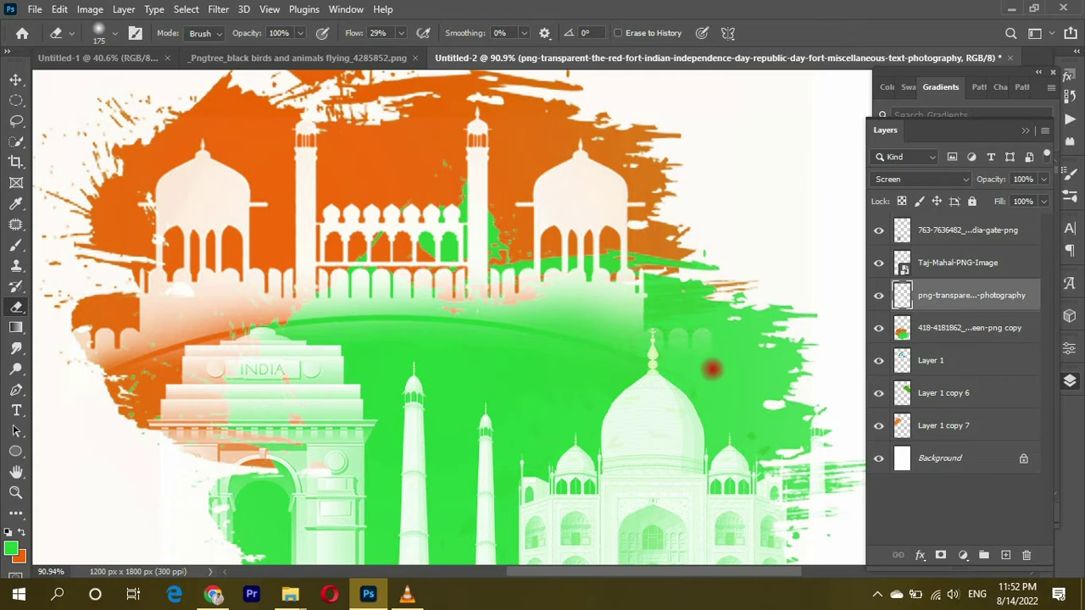
pyautogui.scroll(-5, 603, 336)
pyautogui.scroll(-5, 603, 337)
# - Swap sides, moving the Taj Mahal to the left and India Gate to the right
pyautogui.click(15, 79)
pyautogui.scroll(5, 585, 286)
pyautogui.moveTo(574, 319)
pyautogui.mouseDown()
pyautogui.moveTo(471, 339)
pyautogui.moveTo(345, 337)
pyautogui.mouseUp()
pyautogui.moveTo(429, 273)
pyautogui.mouseDown()
pyautogui.moveTo(587, 273)
pyautogui.moveTo(658, 300)
pyautogui.mouseUp()
pyautogui.moveTo(405, 322)
pyautogui.mouseDown()
pyautogui.moveTo(455, 305)
pyautogui.moveTo(460, 351)
pyautogui.moveTo(449, 327)
pyautogui.mouseUp()
pyautogui.scroll(-2, 447, 353)
pyautogui.scroll(2, 449, 326)
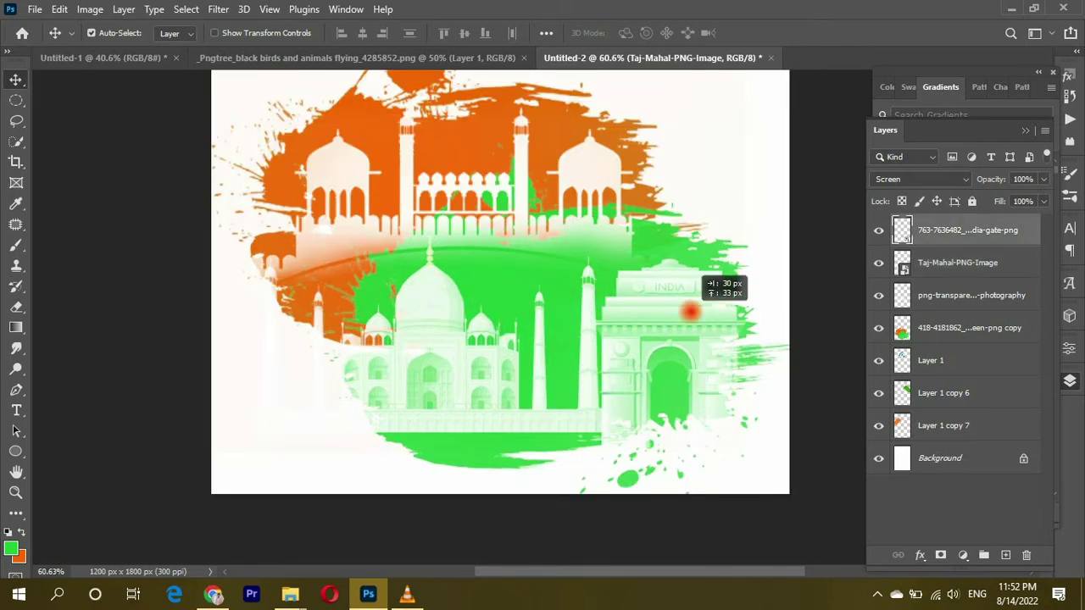
# - Nudge India Gate slightly left and lower the Taj Mahal into place
pyautogui.moveTo(690, 307); pyautogui.dragTo(646, 308)
pyautogui.moveTo(423, 326)
pyautogui.mouseDown()
pyautogui.moveTo(467, 378)
pyautogui.moveTo(445, 350)
pyautogui.moveTo(458, 387)
pyautogui.mouseUp()
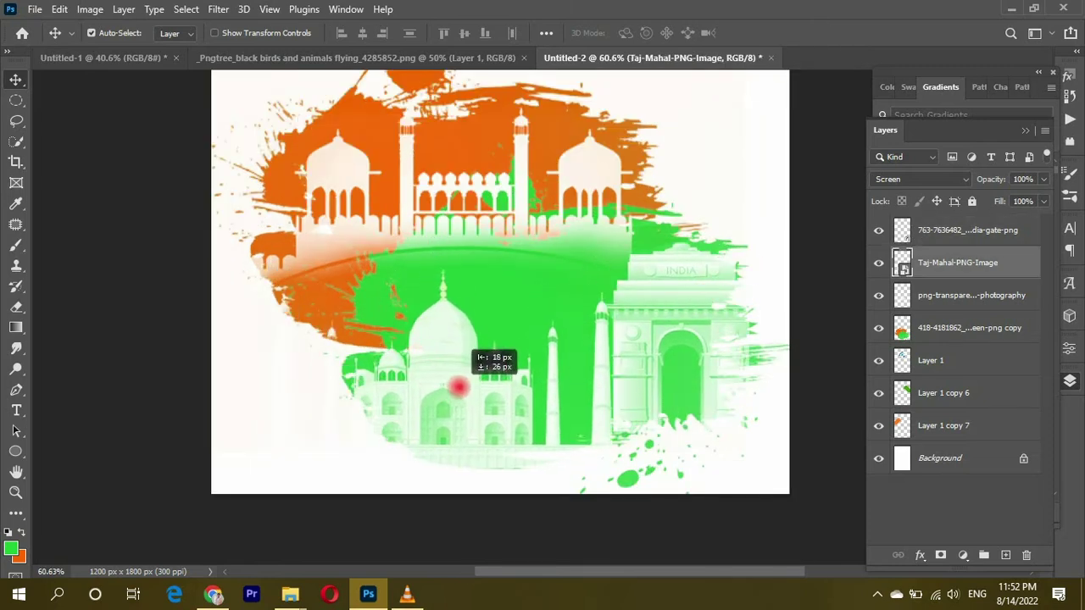
pyautogui.scroll(-2, 291, 285)
pyautogui.click(289, 286)
# - Nudge the Red Fort slightly to the right within the splash
pyautogui.scroll(-1, 291, 285)
pyautogui.scroll(-2, 468, 272)
pyautogui.scroll(2, 468, 272)
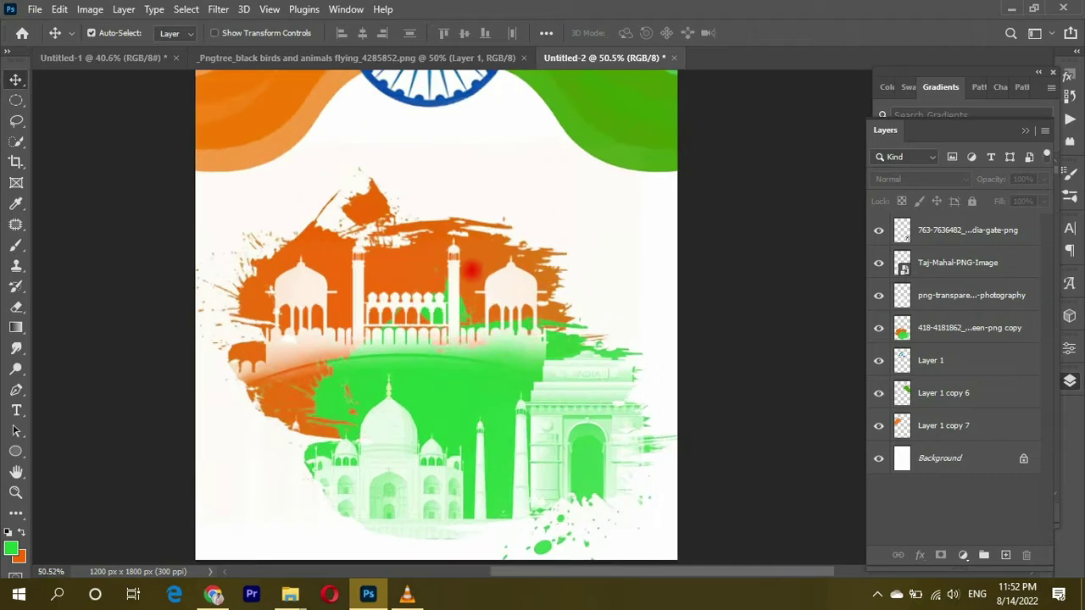
pyautogui.scroll(-1, 470, 280)
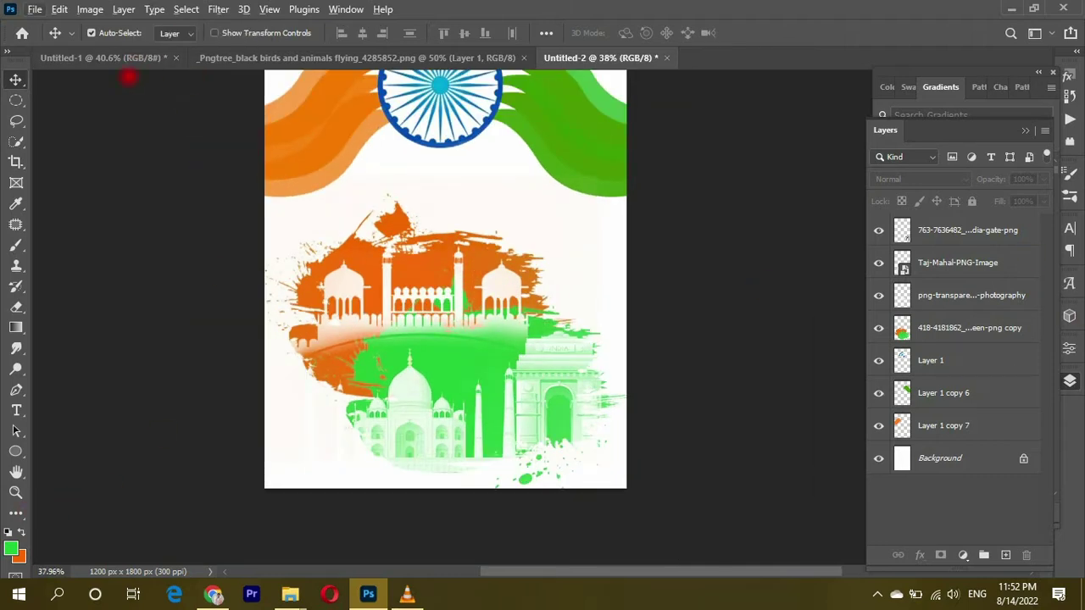
pyautogui.scroll(1, 443, 342)
pyautogui.scroll(1, 449, 343)
pyautogui.scroll(-1, 476, 270)
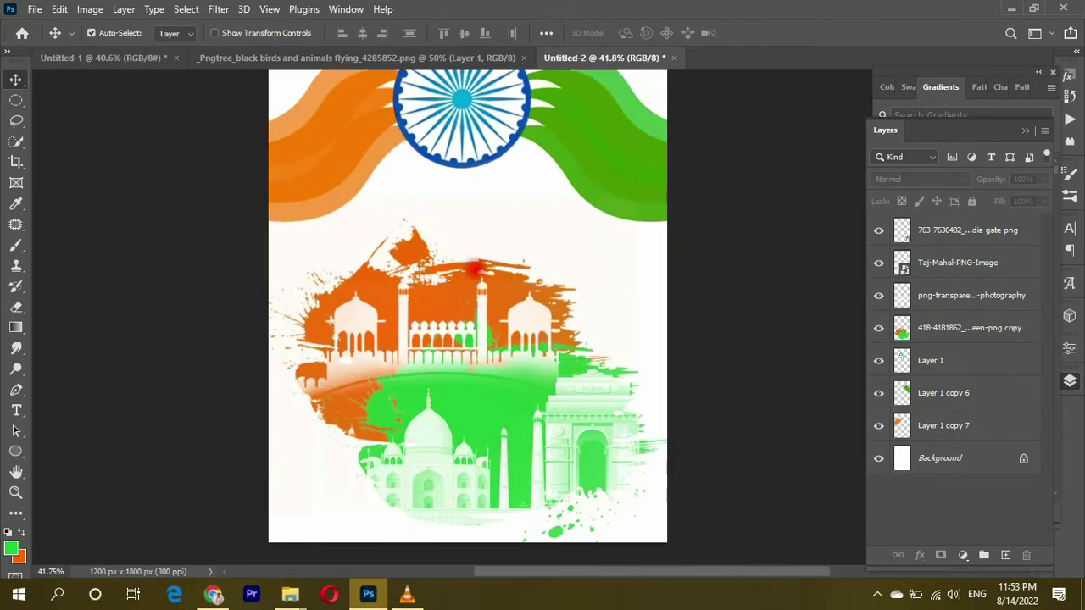
pyautogui.moveTo(464, 294); pyautogui.dragTo(477, 296)
pyautogui.scroll(-1, 537, 570)
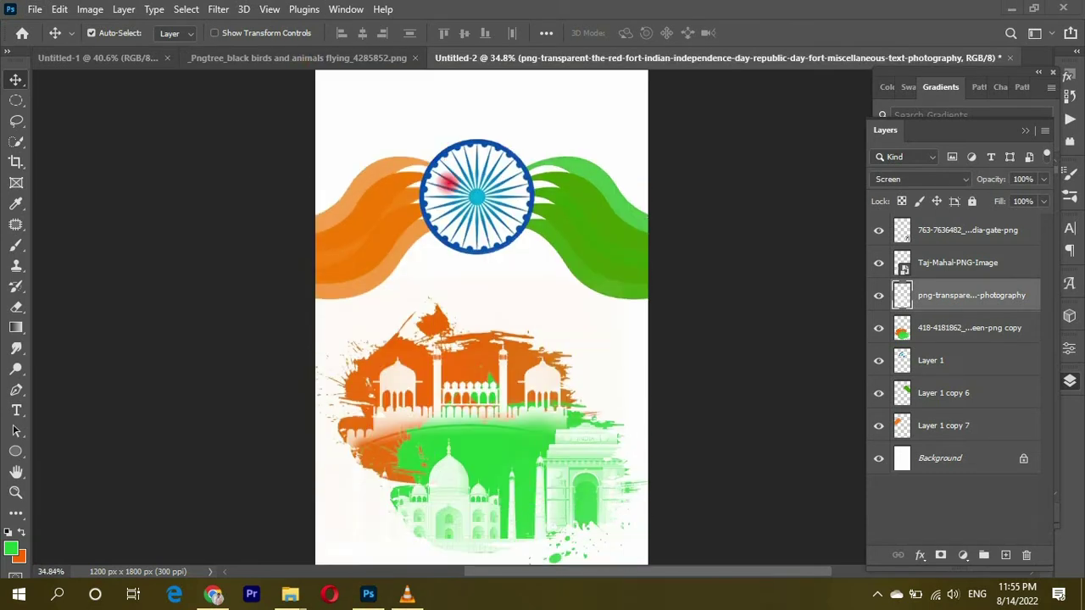
# - Bring the Indian flag into the poster and scale it so its pole stands on the Red Fort
pyautogui.hotkey('ctrl', 'shift', 'Tab')
pyautogui.moveTo(437, 266); pyautogui.dragTo(455, 204)
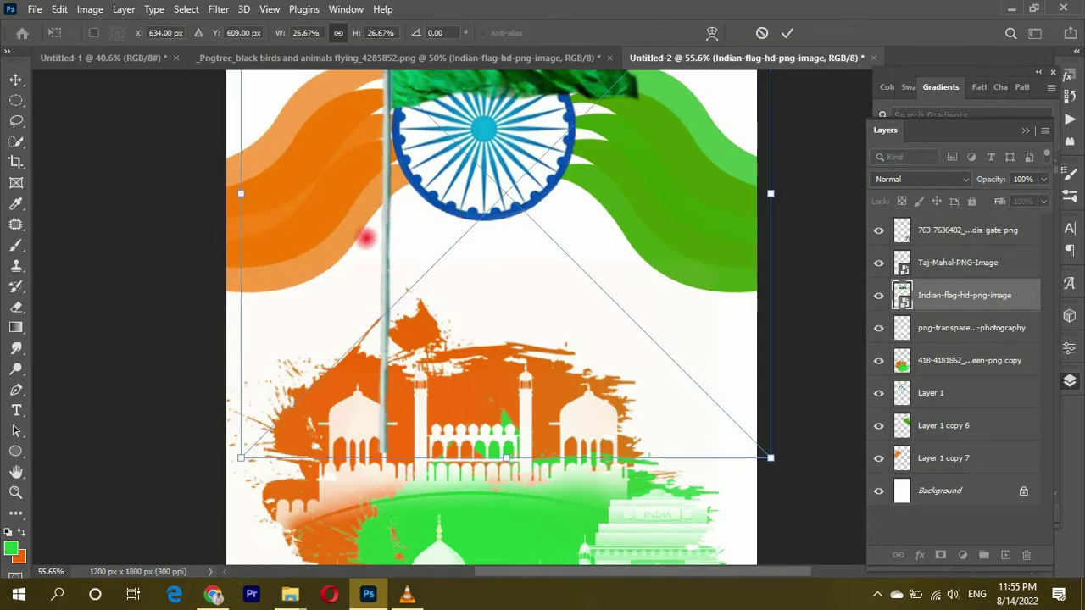
pyautogui.moveTo(363, 235)
pyautogui.mouseDown()
pyautogui.moveTo(557, 260)
pyautogui.moveTo(707, 249)
pyautogui.mouseUp()
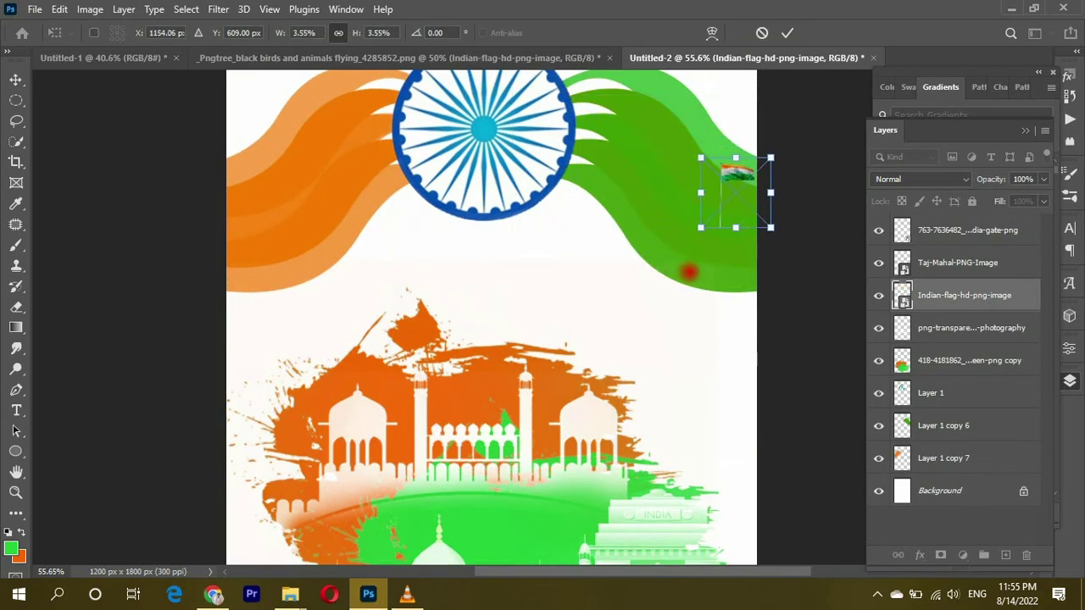
pyautogui.scroll(1, 485, 295)
pyautogui.moveTo(740, 169)
pyautogui.mouseDown()
pyautogui.moveTo(462, 385)
pyautogui.moveTo(572, 292)
pyautogui.mouseUp()
pyautogui.scroll(5, 484, 333)
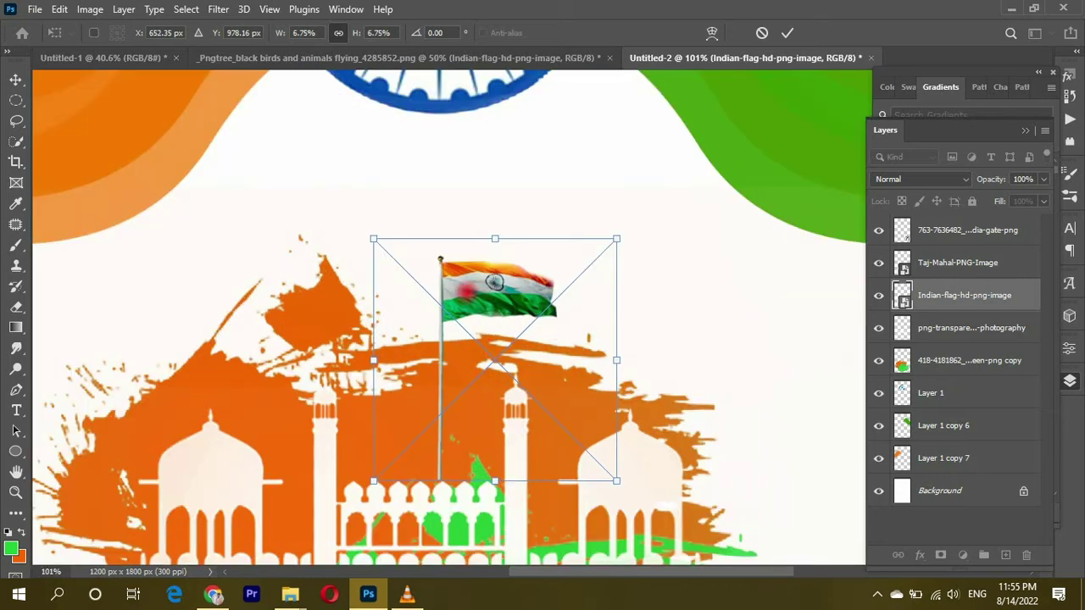
pyautogui.moveTo(469, 290); pyautogui.dragTo(452, 297)
pyautogui.scroll(6, 411, 428)
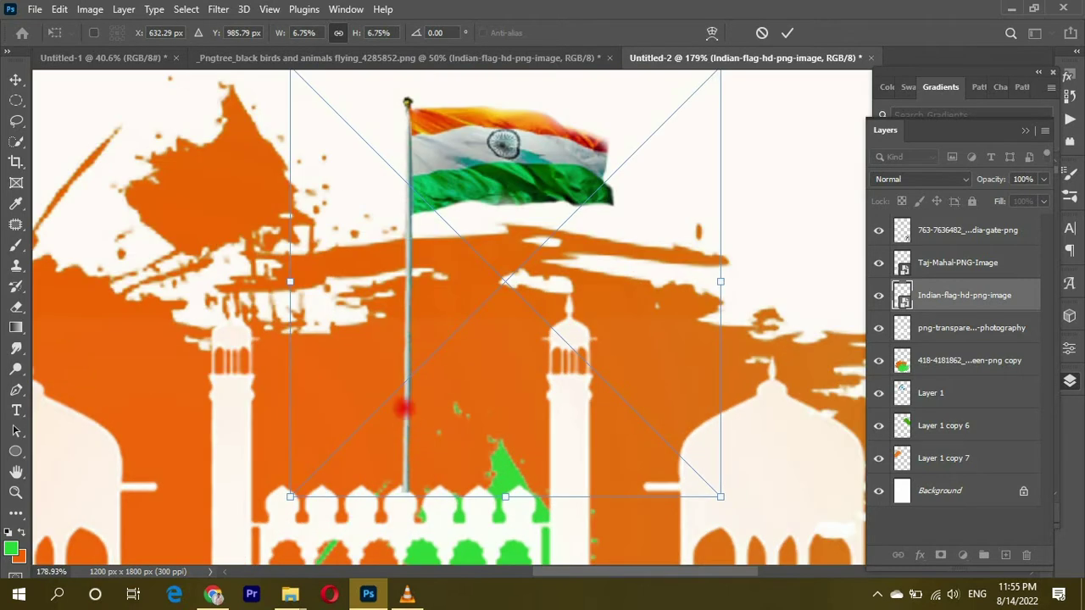
pyautogui.moveTo(404, 409); pyautogui.dragTo(397, 405)
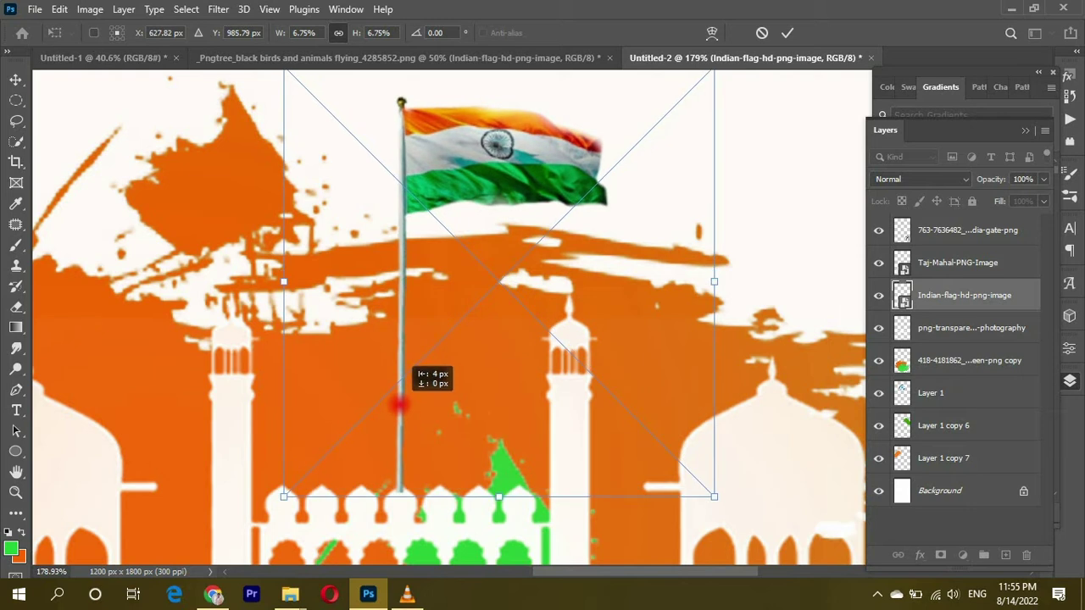
pyautogui.press('Return')
# - Rasterize the flag layer
pyautogui.scroll(5, 405, 358)
pyautogui.press('e')
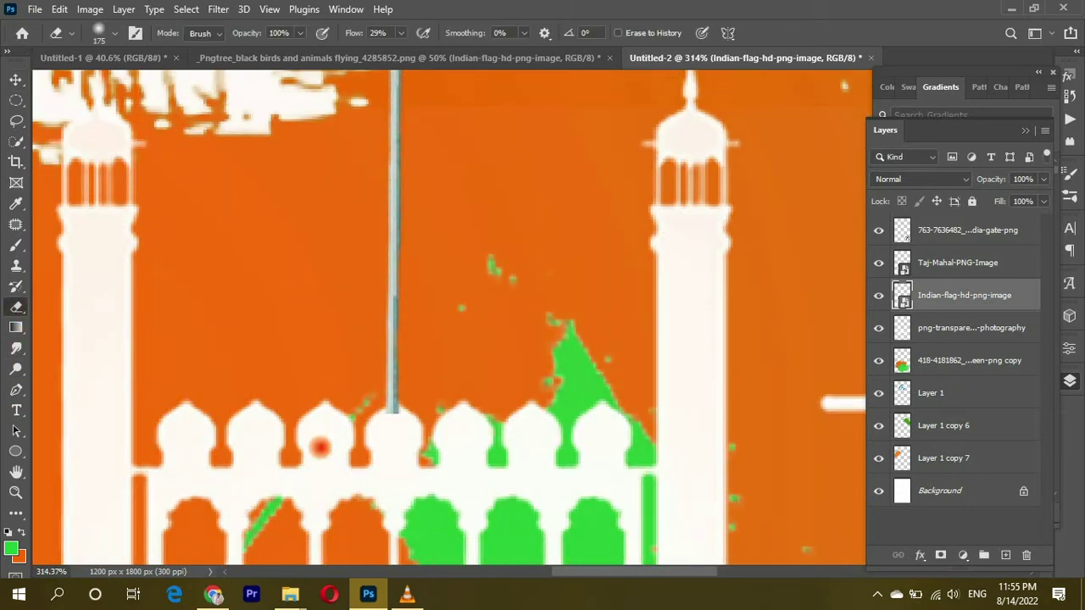
pyautogui.rightClick(885, 305)
pyautogui.click(826, 307)
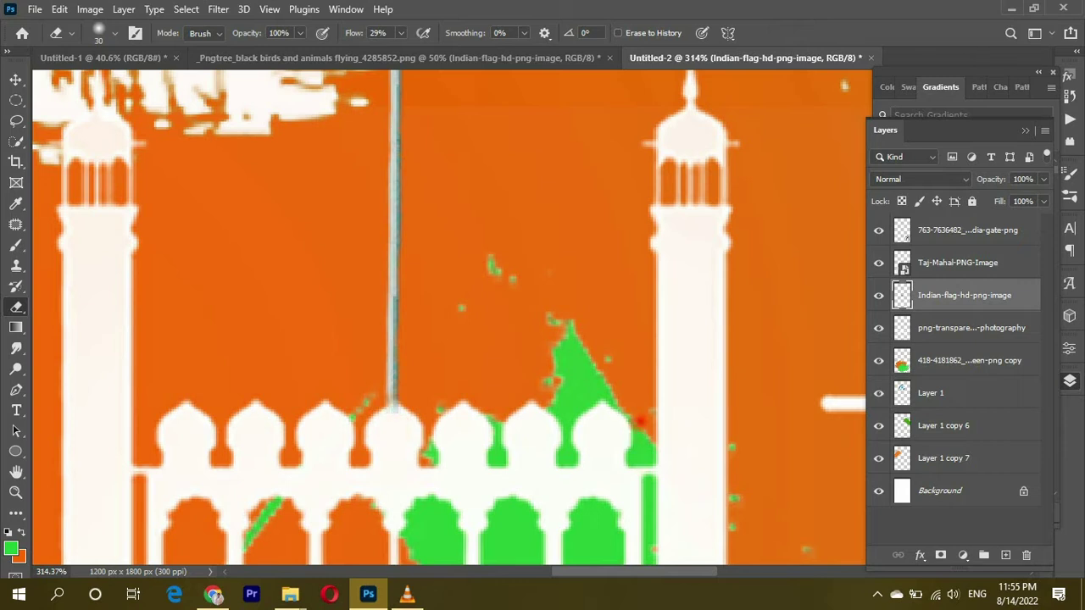
pyautogui.scroll(-2, 507, 367)
pyautogui.scroll(-3, 507, 367)
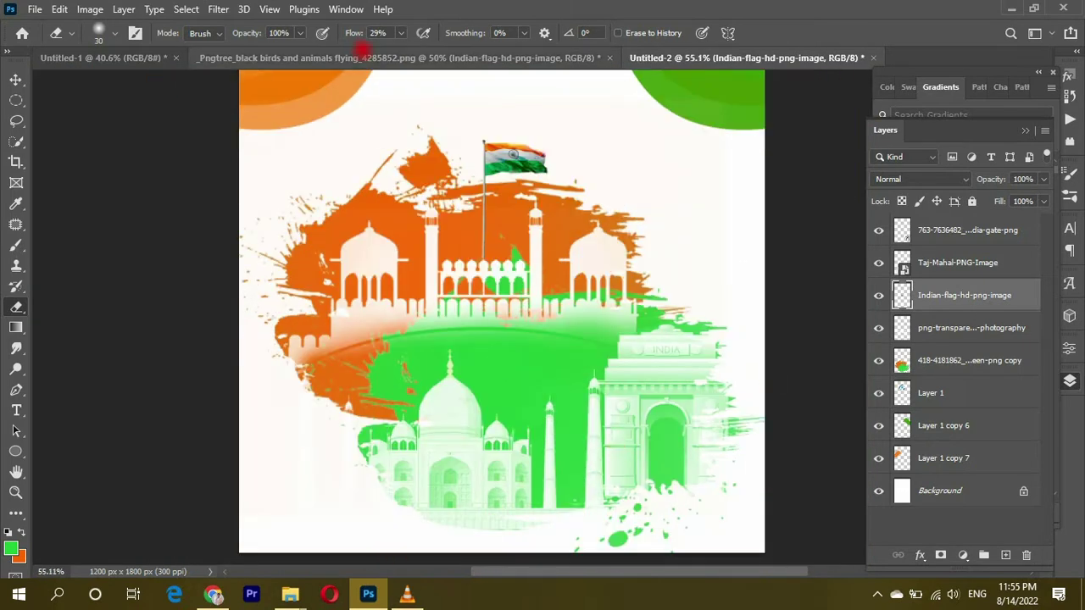
# - Bring the flying birds into the poster, scale them to 43% and move them over the Red Fort
pyautogui.click(360, 58)
pyautogui.press('v')
pyautogui.moveTo(498, 296)
pyautogui.mouseDown()
pyautogui.moveTo(626, 51)
pyautogui.moveTo(508, 339)
pyautogui.mouseUp()
pyautogui.hotkey('ctrl', 't')
pyautogui.moveTo(716, 208); pyautogui.dragTo(464, 318)
pyautogui.moveTo(326, 434); pyautogui.dragTo(344, 343)
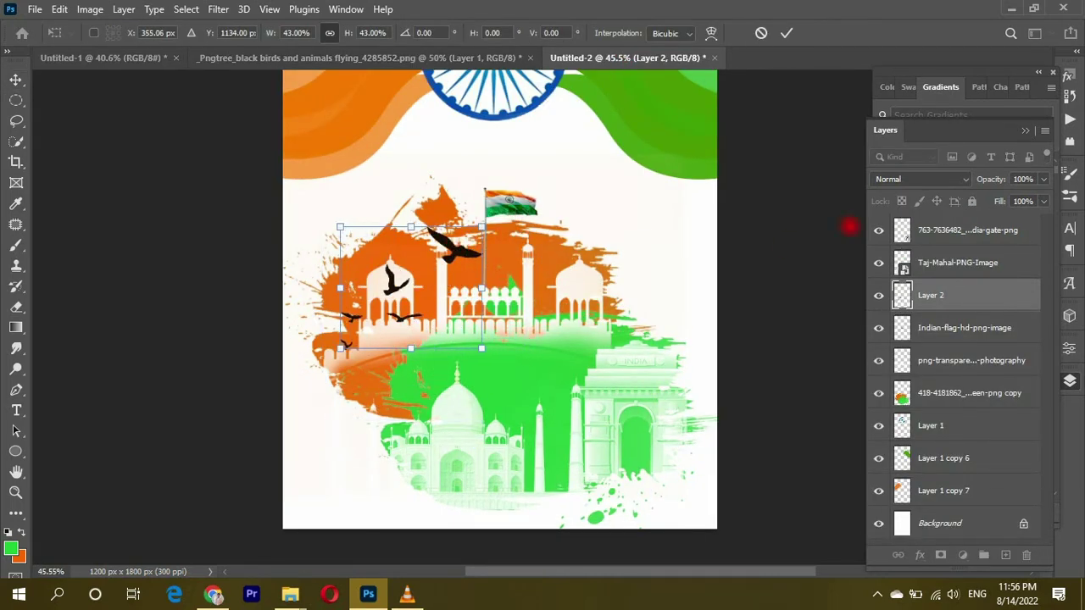
# - Set the birds layer to Divide blend mode and place it over the green splash
pyautogui.click(920, 179)
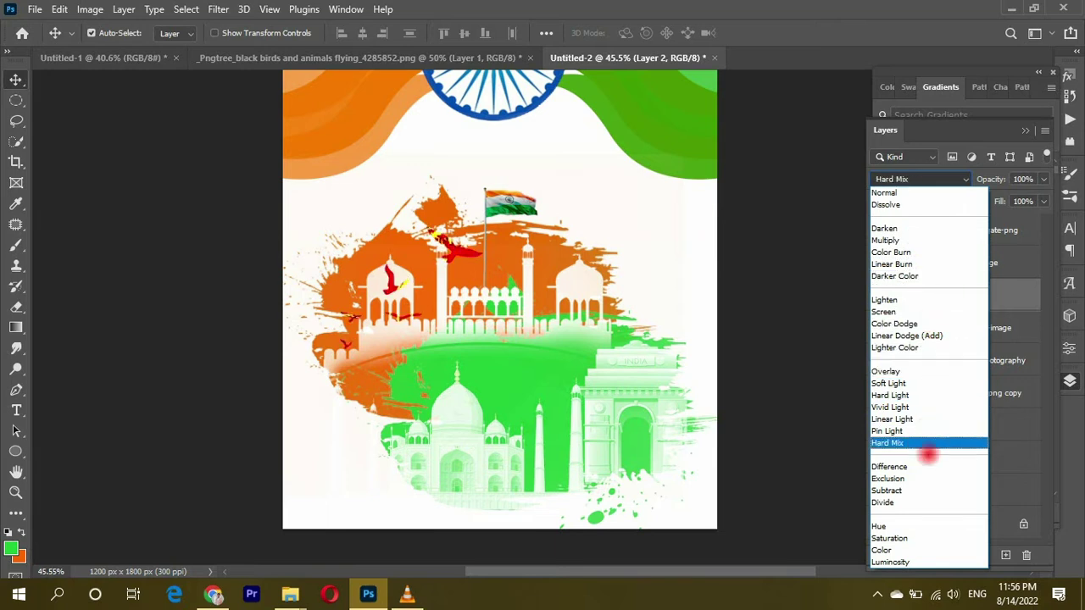
pyautogui.click(932, 501)
pyautogui.moveTo(470, 212); pyautogui.dragTo(500, 222)
pyautogui.moveTo(496, 280)
pyautogui.mouseDown()
pyautogui.moveTo(568, 364)
pyautogui.moveTo(570, 386)
pyautogui.moveTo(535, 382)
pyautogui.mouseUp()
pyautogui.hotkey('ctrl', 't')
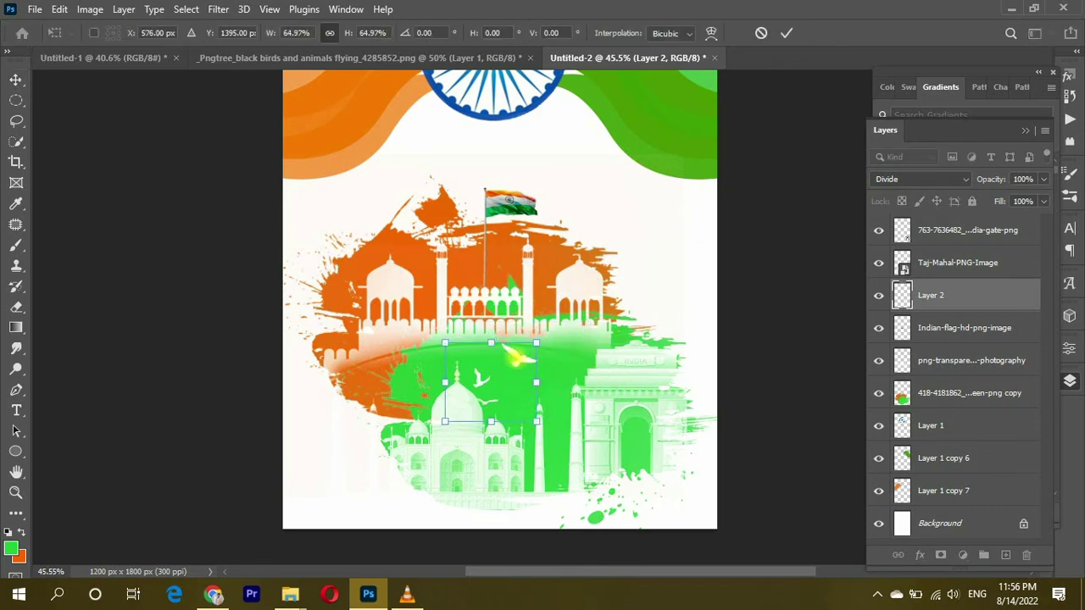
pyautogui.press('Return')
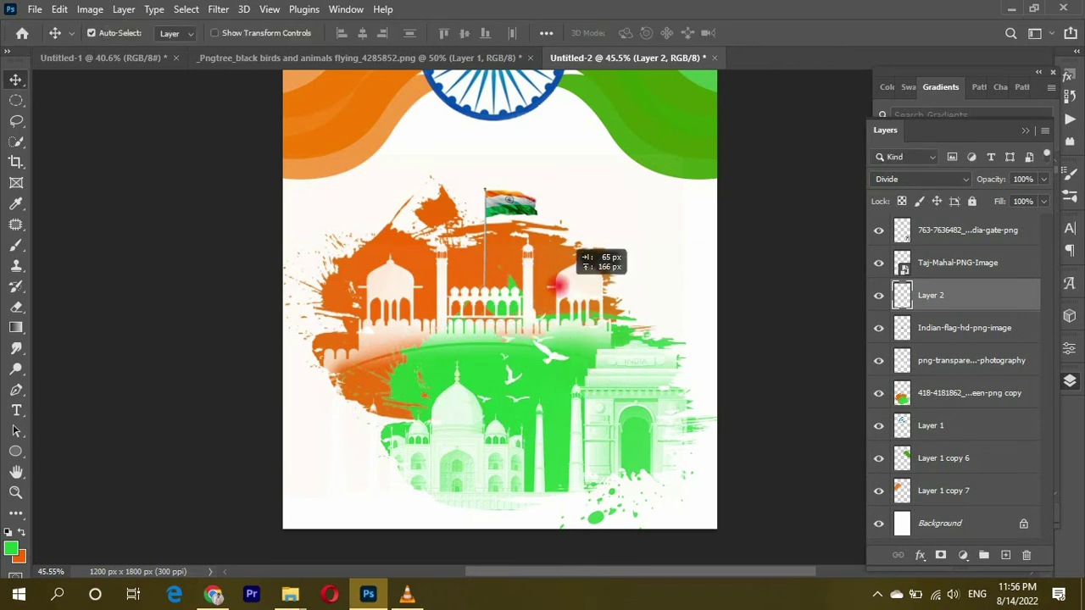
# - Alt-drag a copy of the birds above the Red Fort and commit it
pyautogui.moveTo(574, 392)
pyautogui.mouseDown()
pyautogui.moveTo(551, 245)
pyautogui.moveTo(508, 259)
pyautogui.mouseUp()
pyautogui.hotkey('ctrl', 't')
pyautogui.press('Return')
pyautogui.keyDown('ctrl'); pyautogui.click(509, 258); pyautogui.keyUp('ctrl')
pyautogui.scroll(-2, 509, 258)
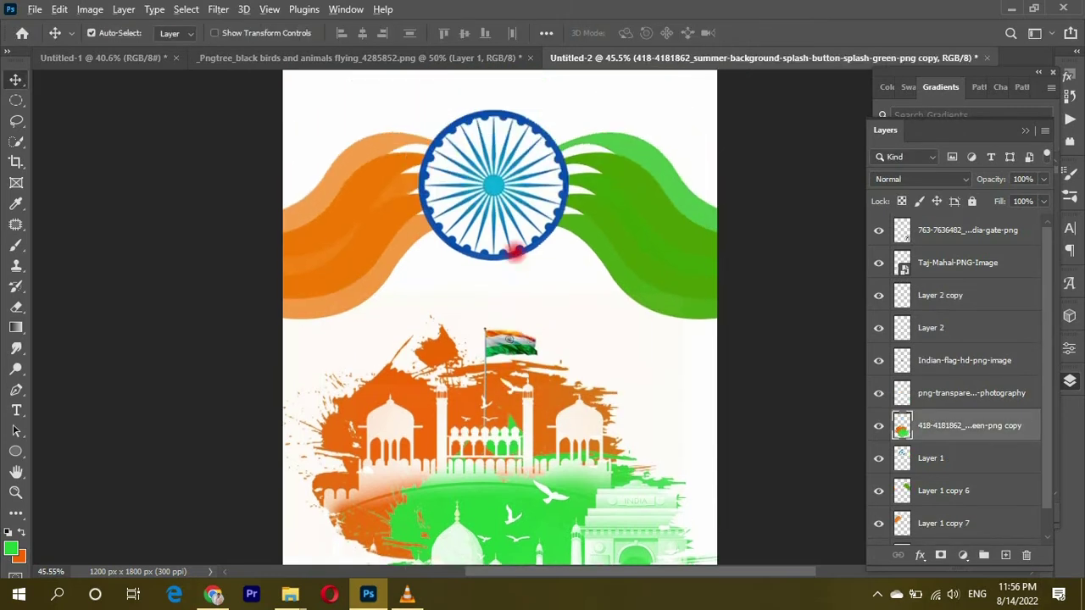
pyautogui.hotkey('ctrl', 'Tab')
pyautogui.click(878, 414)
# - Bring the large chakra into the poster just above the Background, behind the Red Fort
pyautogui.moveTo(597, 368)
pyautogui.mouseDown()
pyautogui.moveTo(553, 329)
pyautogui.moveTo(585, 339)
pyautogui.mouseUp()
pyautogui.moveTo(997, 423)
pyautogui.mouseDown()
pyautogui.moveTo(989, 507)
pyautogui.moveTo(969, 495)
pyautogui.mouseUp()
pyautogui.moveTo(573, 332); pyautogui.dragTo(564, 284)
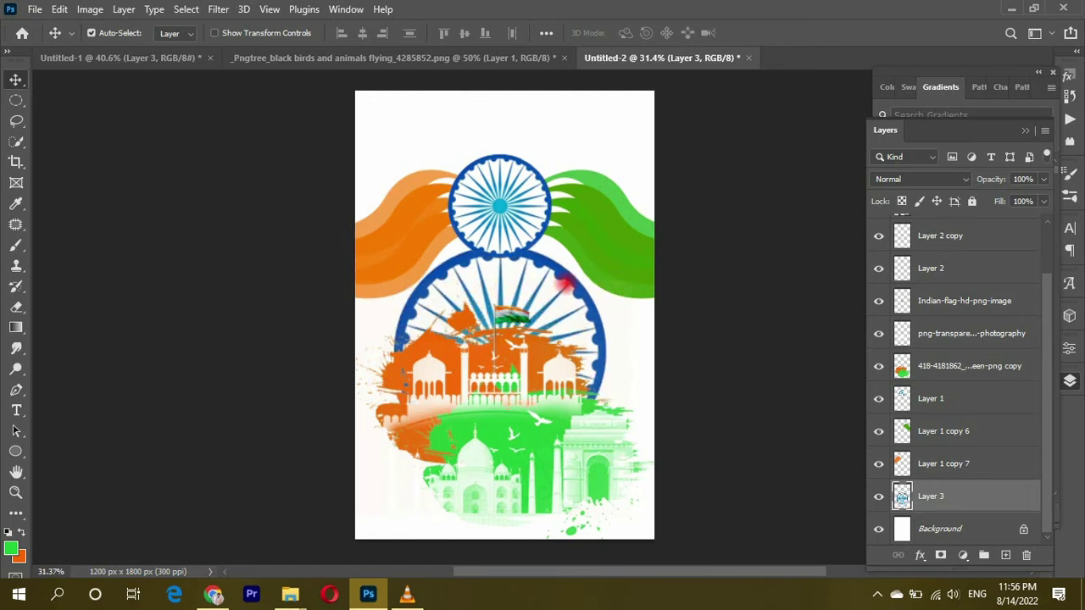
pyautogui.scroll(2, 983, 284)
pyautogui.click(975, 242)
pyautogui.scroll(-2, 970, 407)
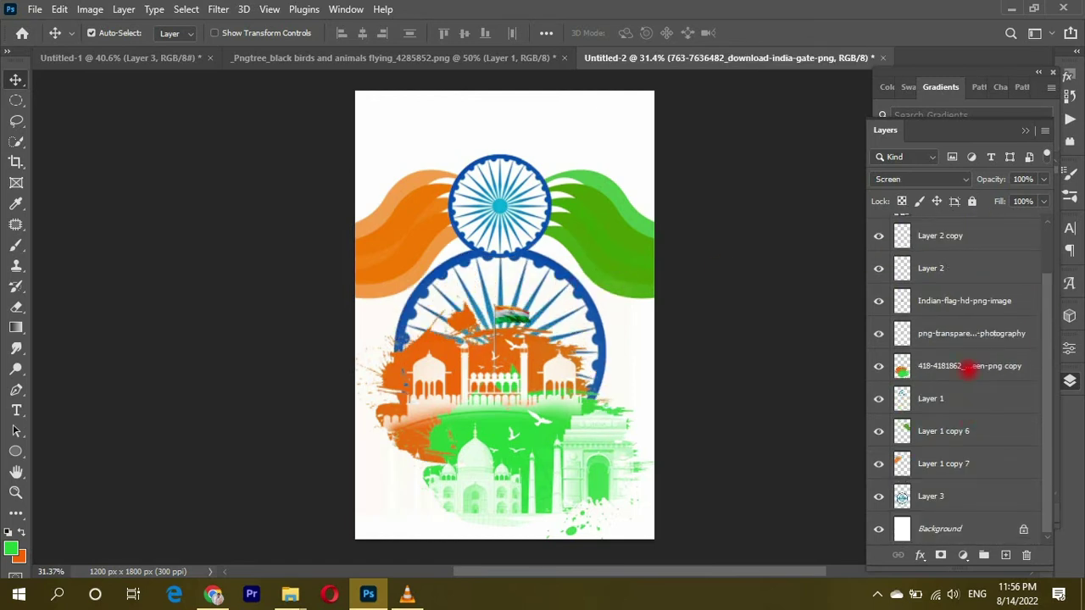
# - Hide Layer 1, Layer 1 copy 6 and Layer 1 copy 7, the tricolour wings and small chakra
pyautogui.keyDown('shift'); pyautogui.click(963, 394); pyautogui.keyUp('shift')
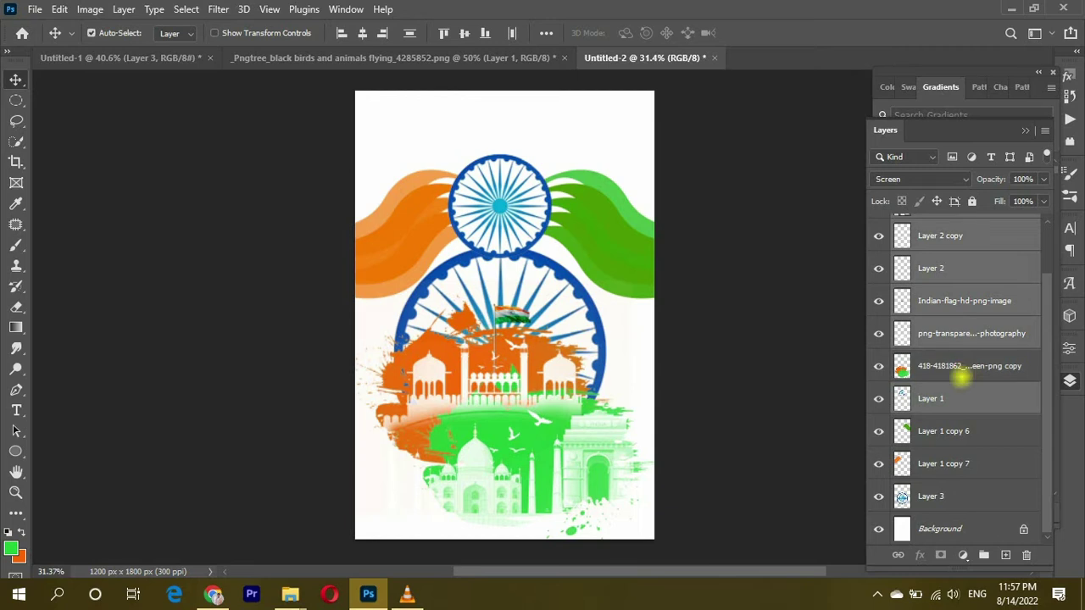
pyautogui.click(956, 431)
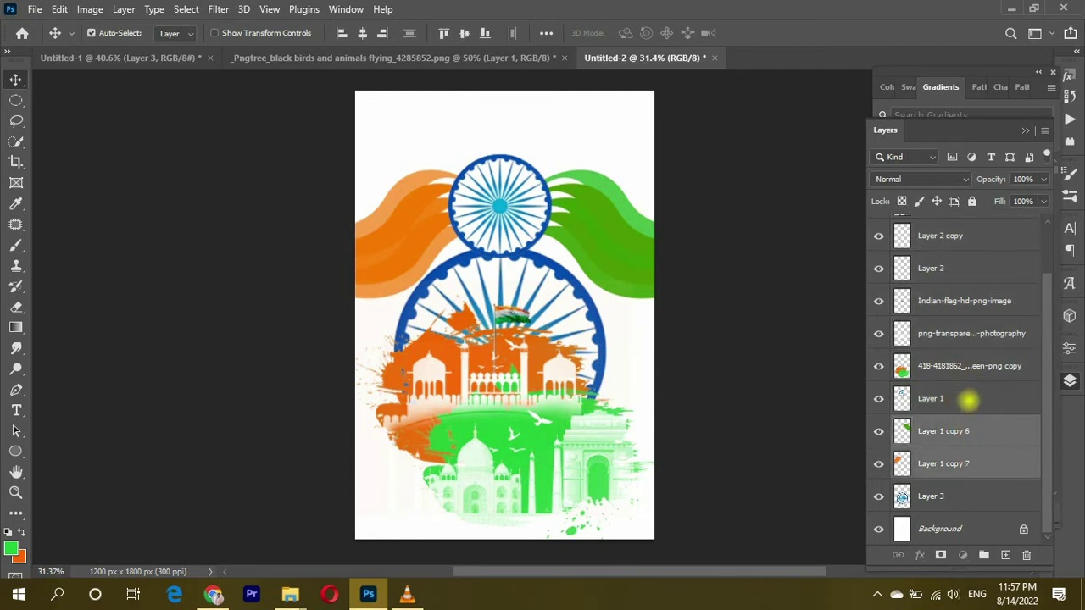
pyautogui.keyDown('ctrl'); pyautogui.click(968, 400); pyautogui.keyUp('ctrl')
pyautogui.press('Up')
pyautogui.press('Up')
pyautogui.press('Up')
pyautogui.click(947, 475)
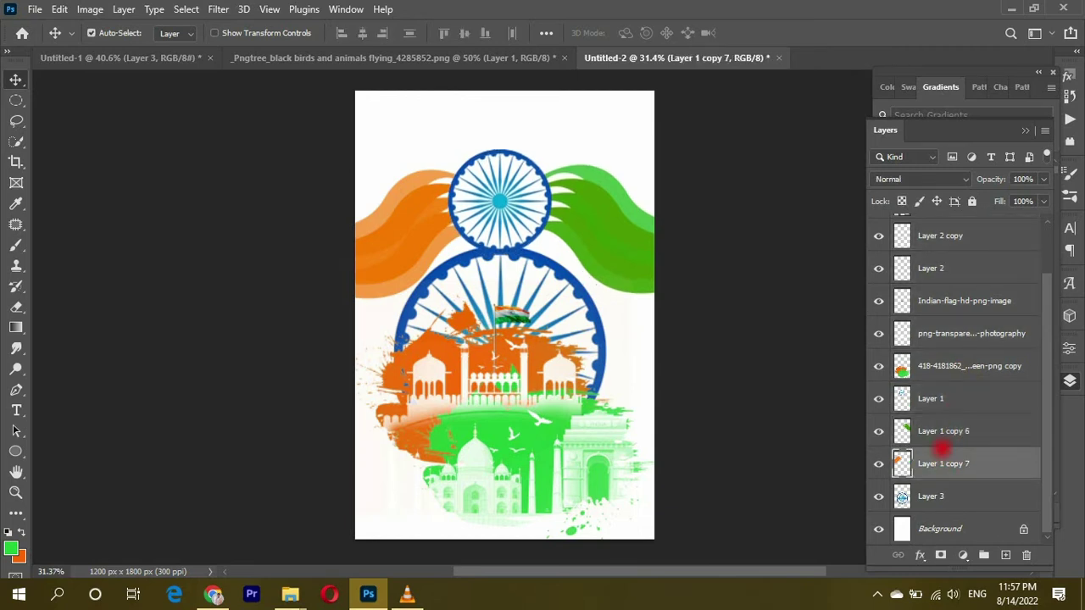
pyautogui.click(703, 291)
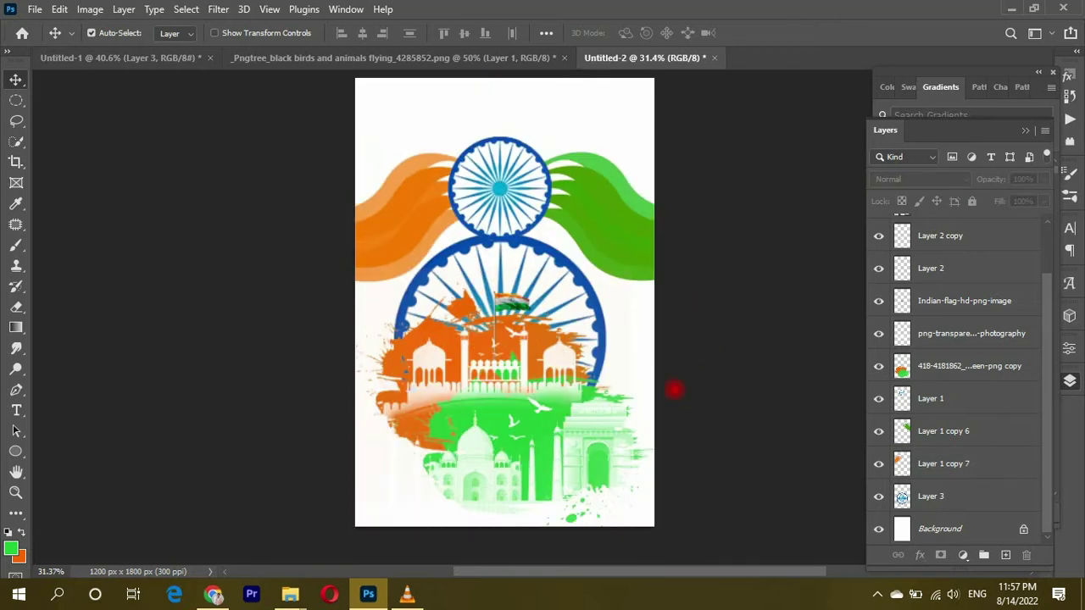
pyautogui.scroll(2, 593, 346)
pyautogui.scroll(-2, 594, 345)
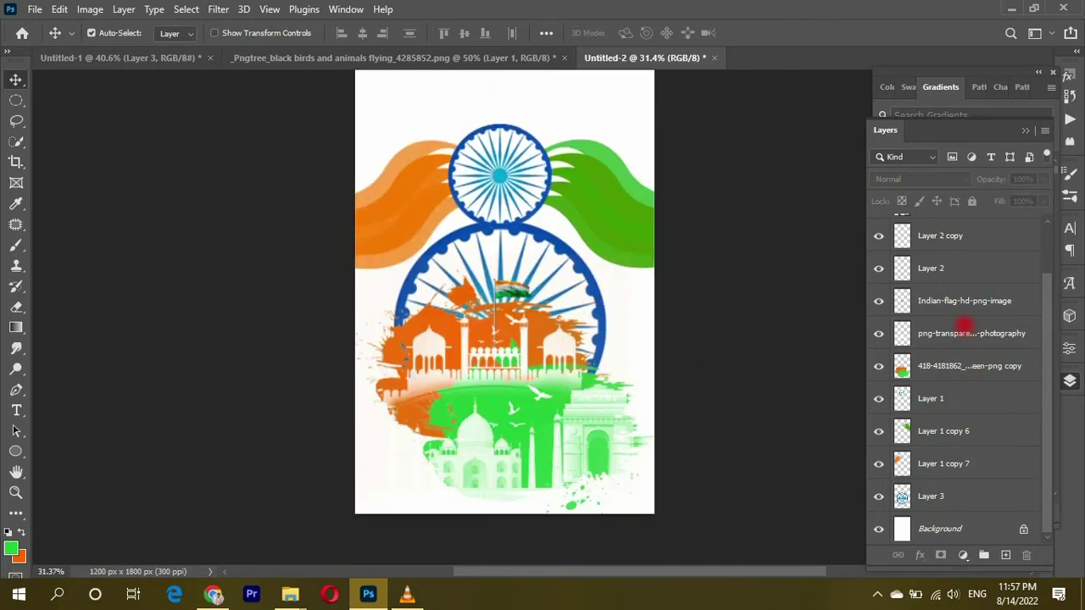
pyautogui.click(931, 399)
pyautogui.moveTo(878, 398); pyautogui.dragTo(878, 464)
pyautogui.scroll(-3, 553, 378)
pyautogui.click(953, 366)
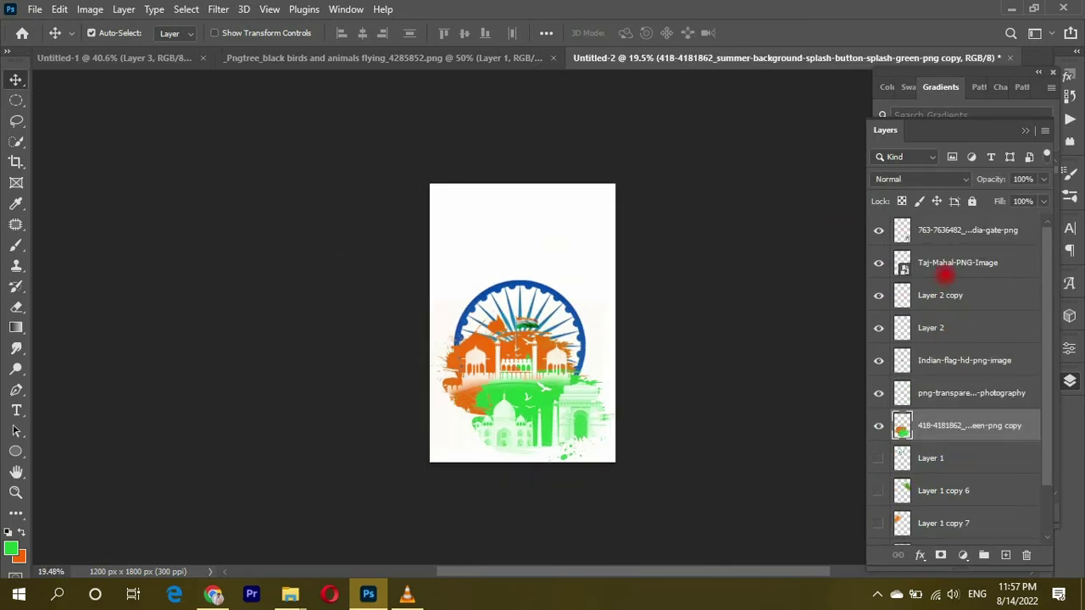
# - Scale the monuments-and-chakra artwork to 88% and move it lower on the page
pyautogui.keyDown('shift'); pyautogui.click(960, 262); pyautogui.keyUp('shift')
pyautogui.keyDown('ctrl'); pyautogui.click(941, 496); pyautogui.keyUp('ctrl')
pyautogui.hotkey('ctrl', 't')
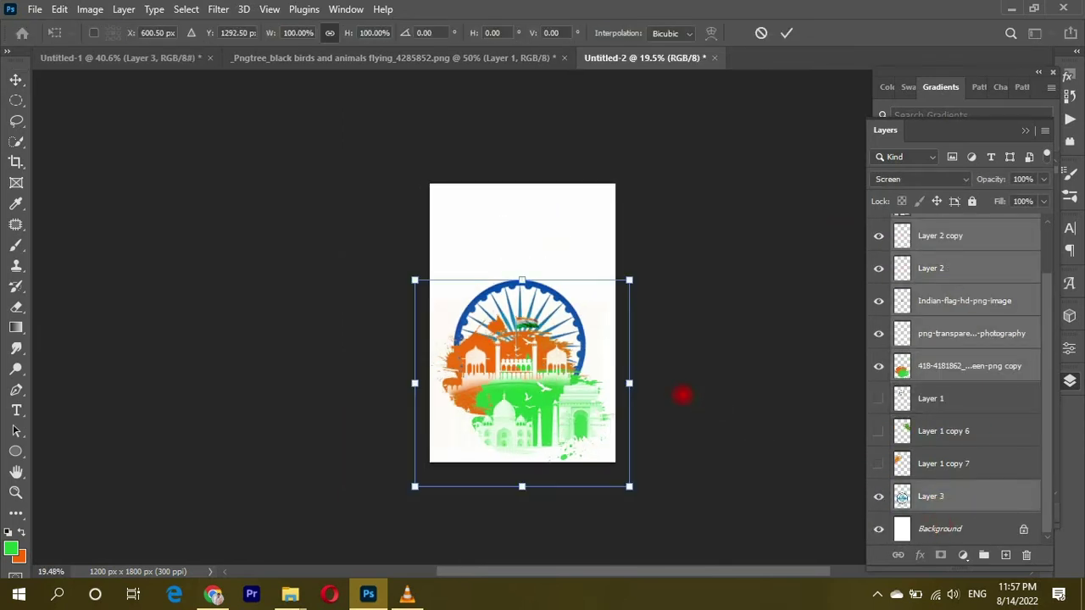
pyautogui.scroll(2, 678, 373)
pyautogui.scroll(2, 674, 327)
pyautogui.moveTo(677, 322); pyautogui.dragTo(649, 322)
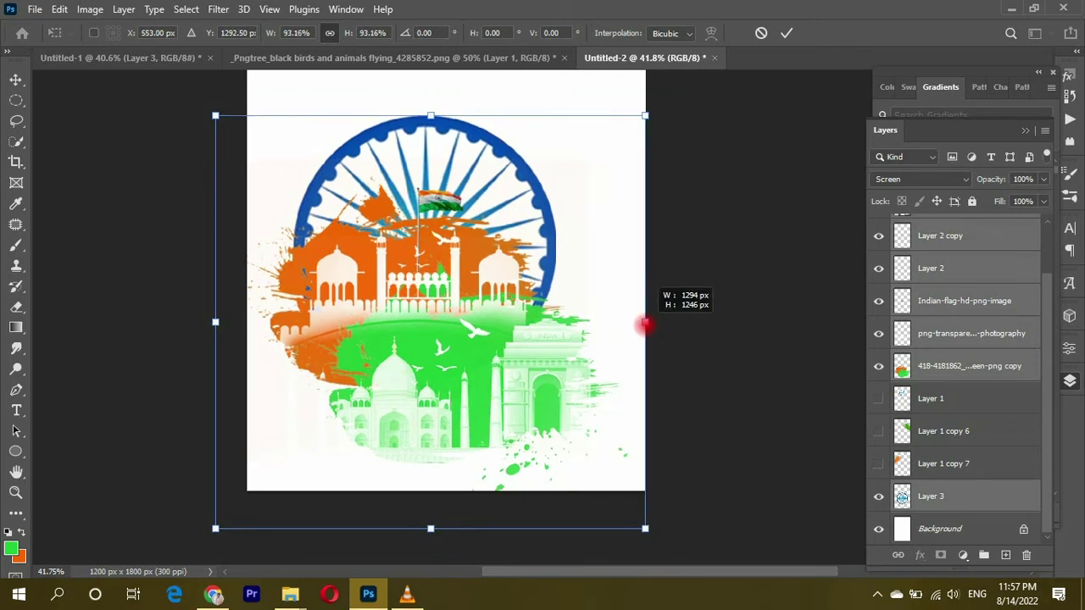
pyautogui.moveTo(215, 322); pyautogui.dragTo(242, 323)
pyautogui.moveTo(390, 283); pyautogui.dragTo(394, 304)
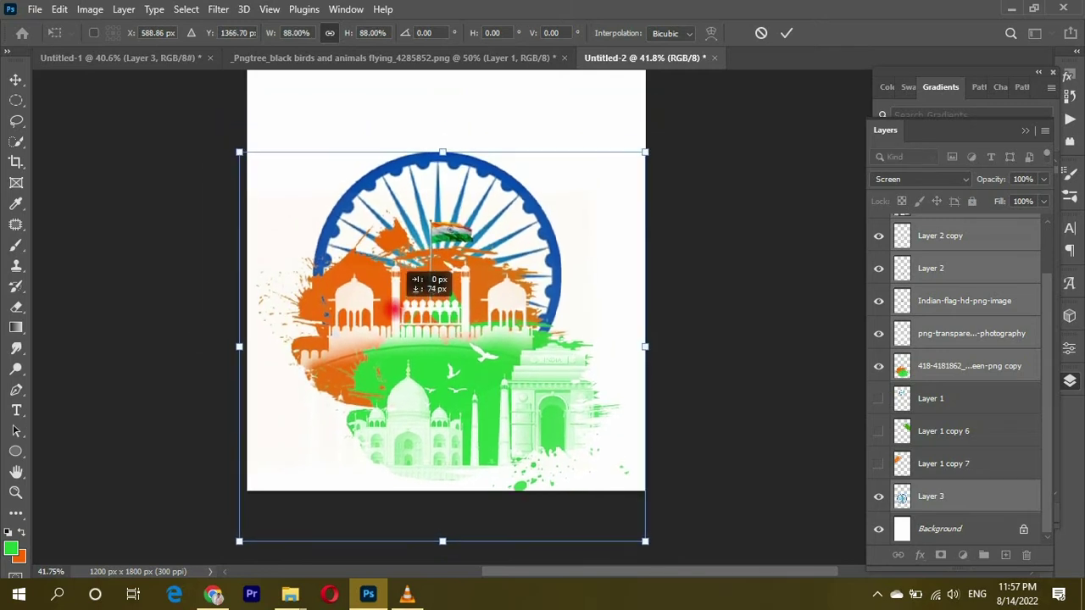
pyautogui.press('Return')
# - Show the tricolour wings again: the chakra, green wave and orange wave layers
pyautogui.scroll(-3, 761, 280)
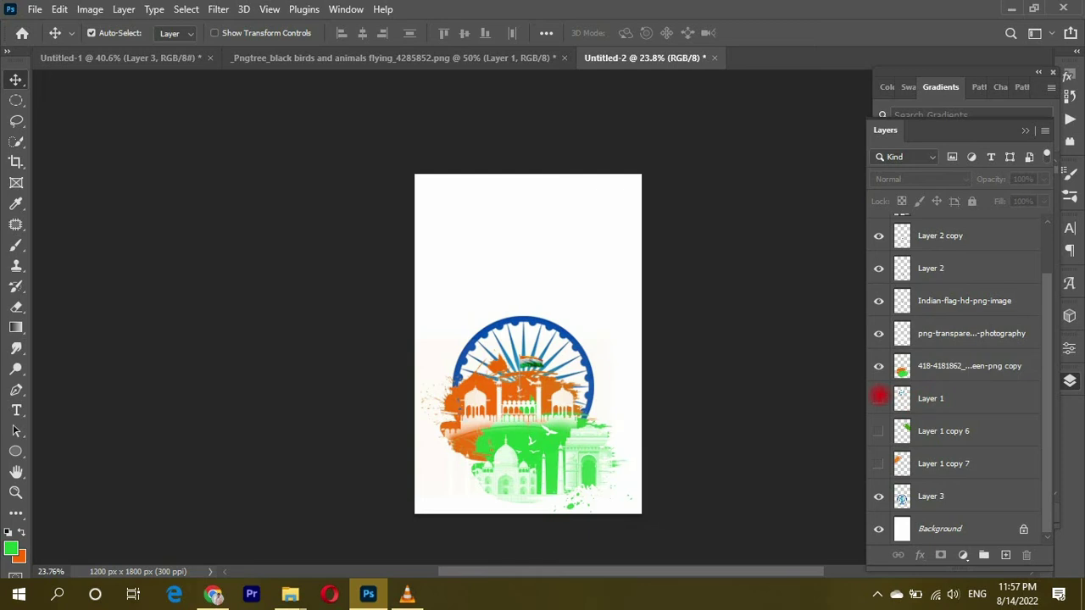
pyautogui.click(879, 431)
pyautogui.click(879, 496)
pyautogui.click(879, 480)
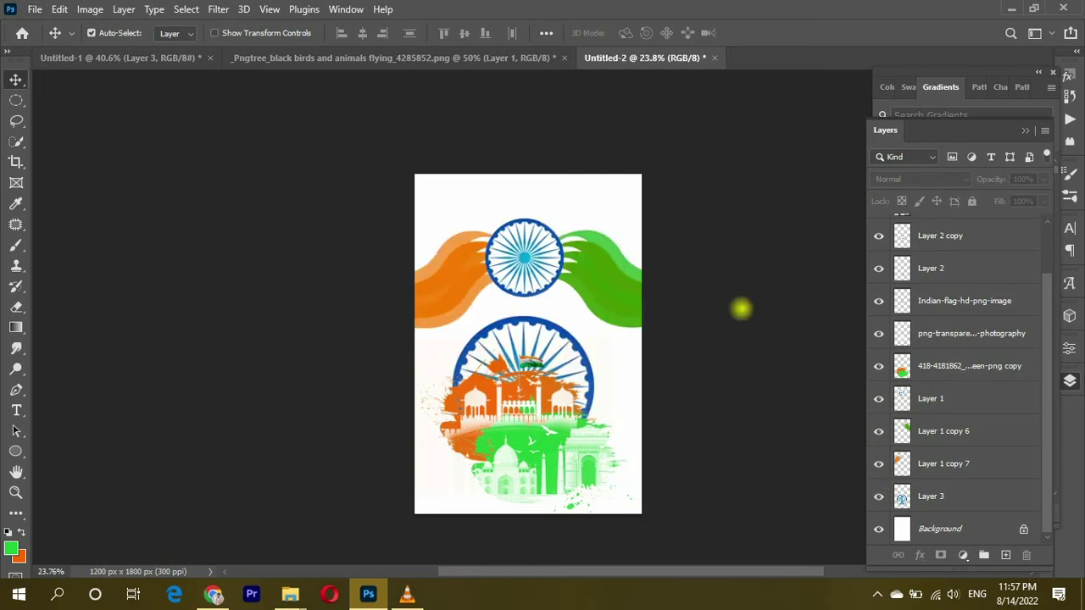
pyautogui.scroll(1, 697, 286)
pyautogui.scroll(1, 697, 363)
pyautogui.click(441, 270)
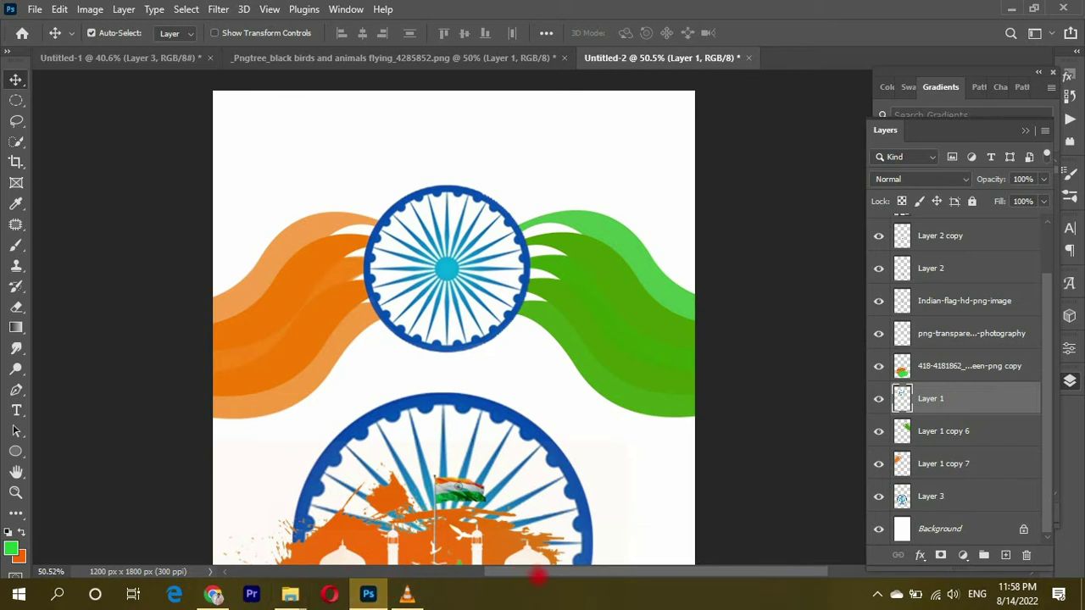
# - Add a 12 pt heading text layer and position it across the top of the poster
pyautogui.scroll(1, 537, 577)
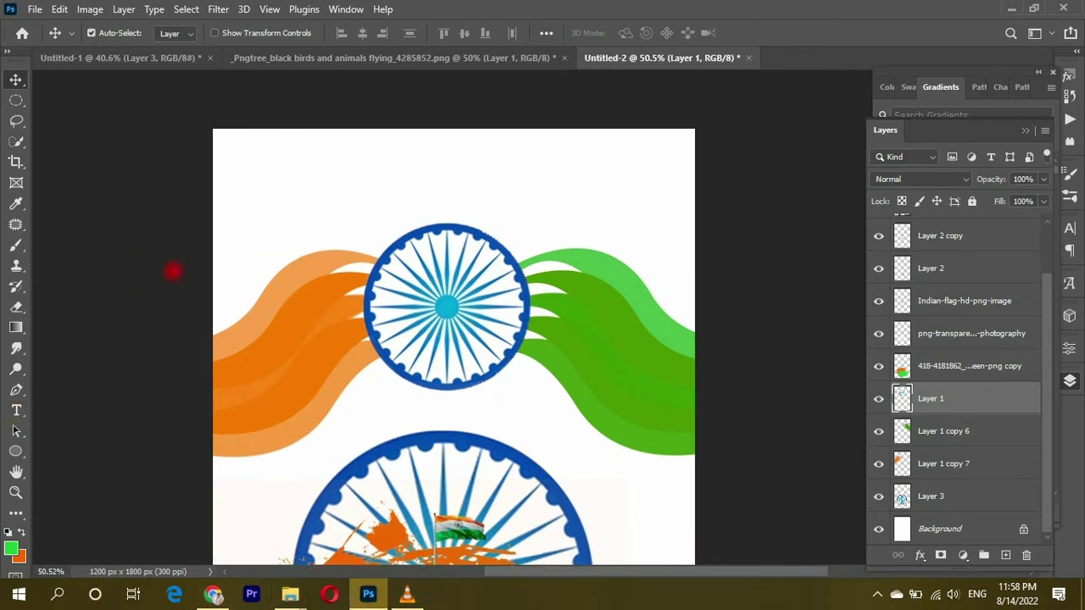
pyautogui.click(369, 175)
pyautogui.click(16, 412)
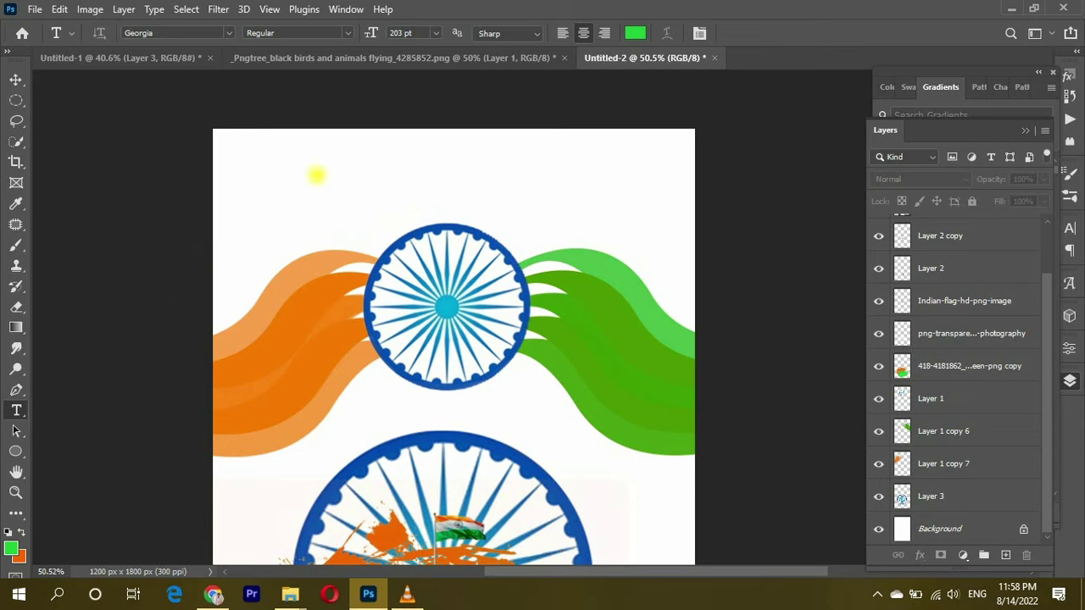
pyautogui.click(353, 177)
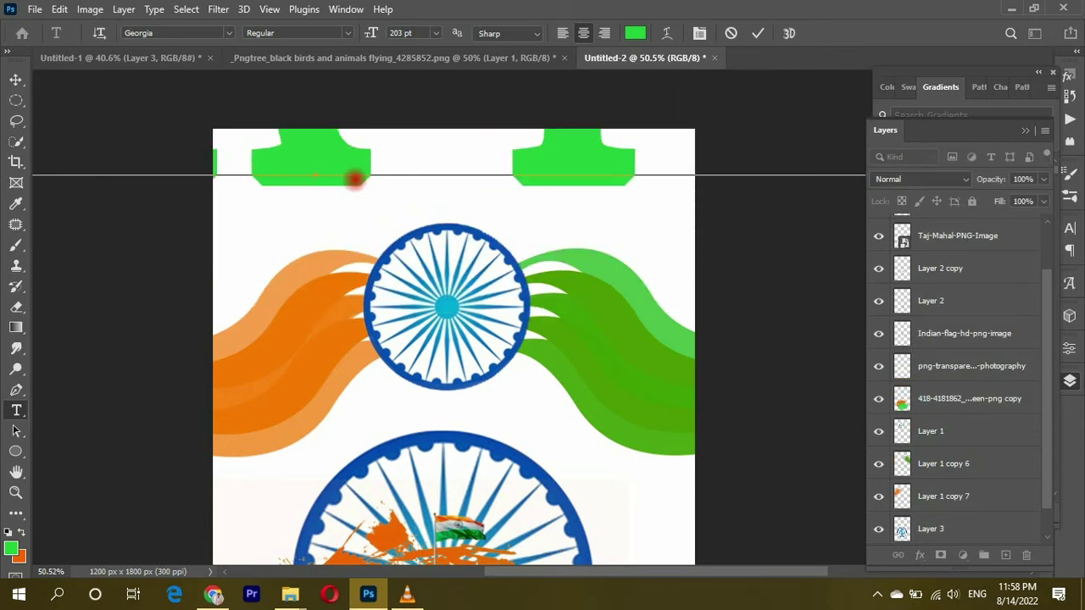
pyautogui.write('INDIA')
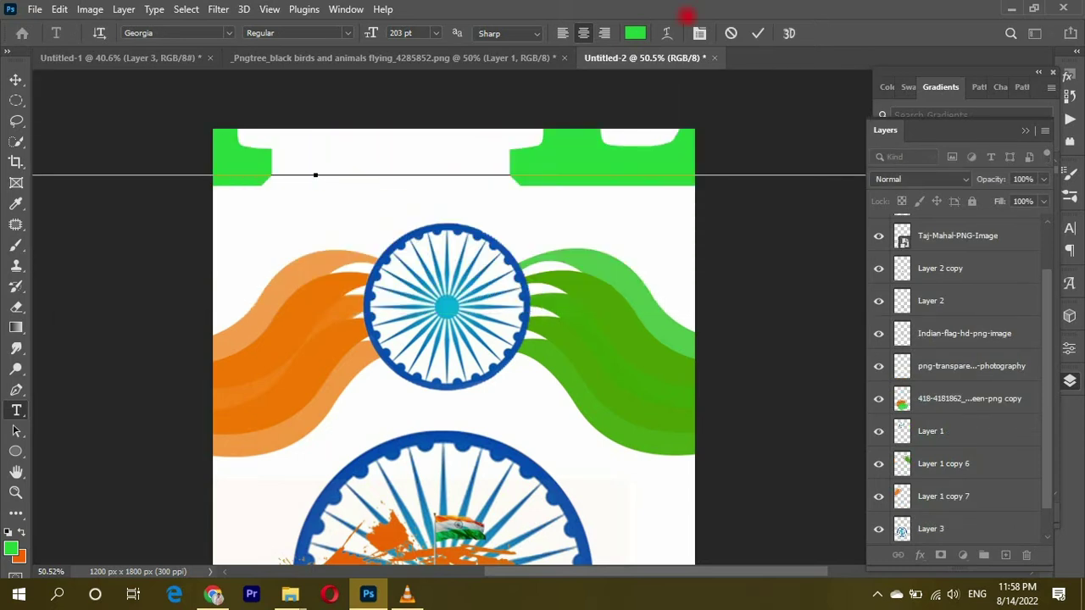
pyautogui.hotkey('ctrl', 'a')
pyautogui.click(435, 33)
pyautogui.click(413, 127)
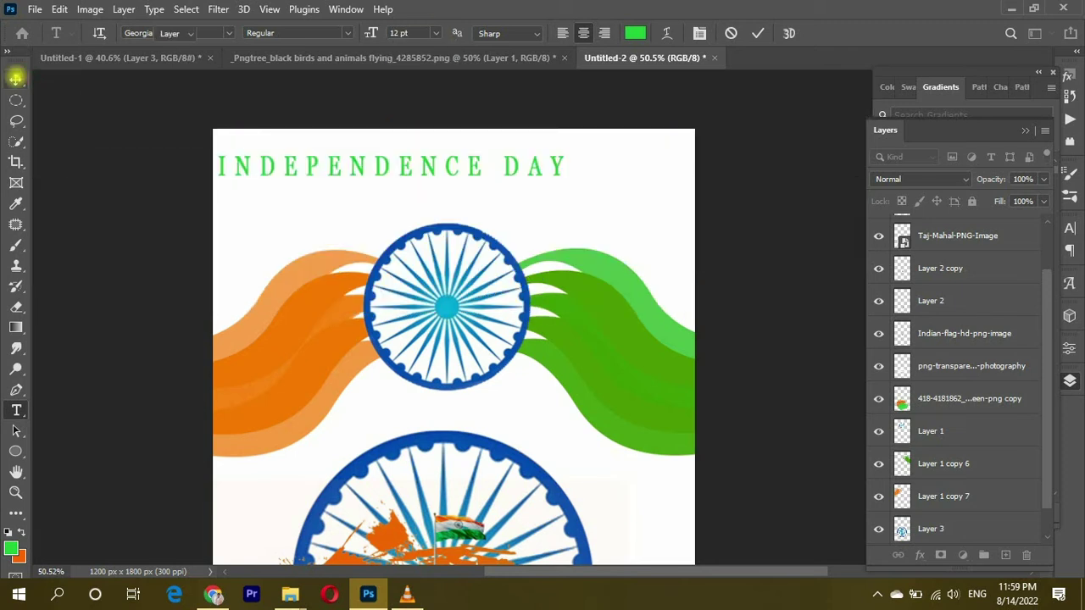
pyautogui.click(16, 77)
pyautogui.moveTo(267, 165); pyautogui.dragTo(404, 169)
# - Break the heading into three centred lines and set its leading to Auto
pyautogui.doubleClick(337, 170)
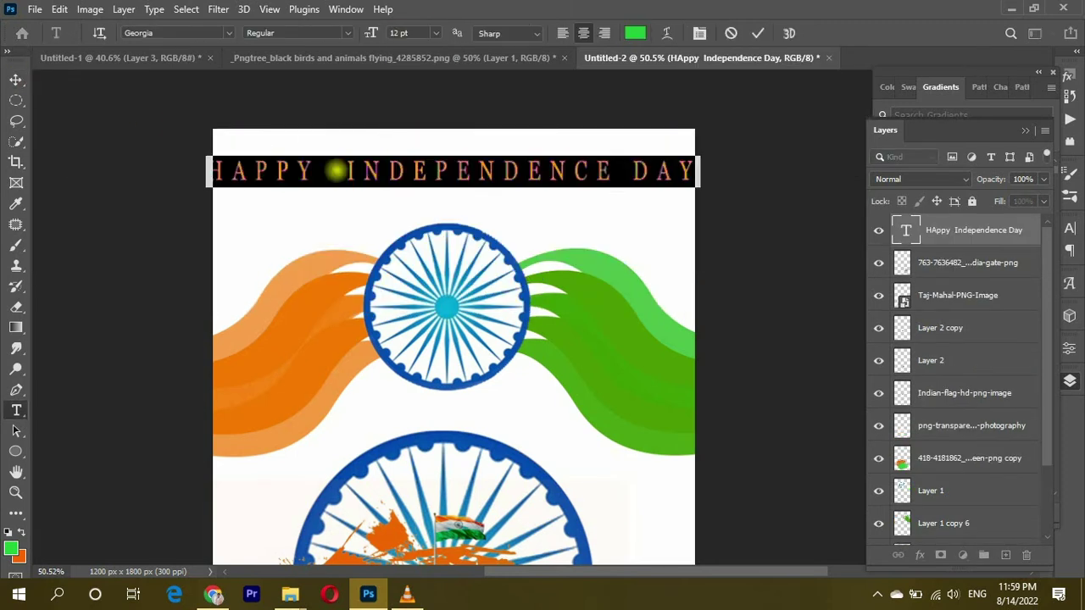
pyautogui.scroll(1, 540, 233)
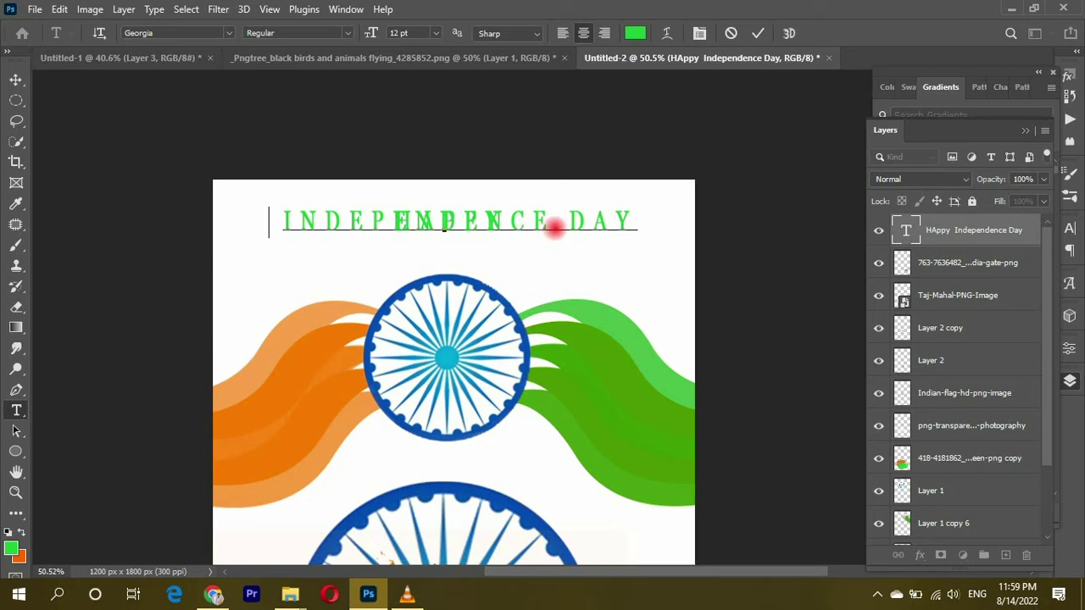
pyautogui.click(555, 224)
pyautogui.hotkey('ctrl', 'a')
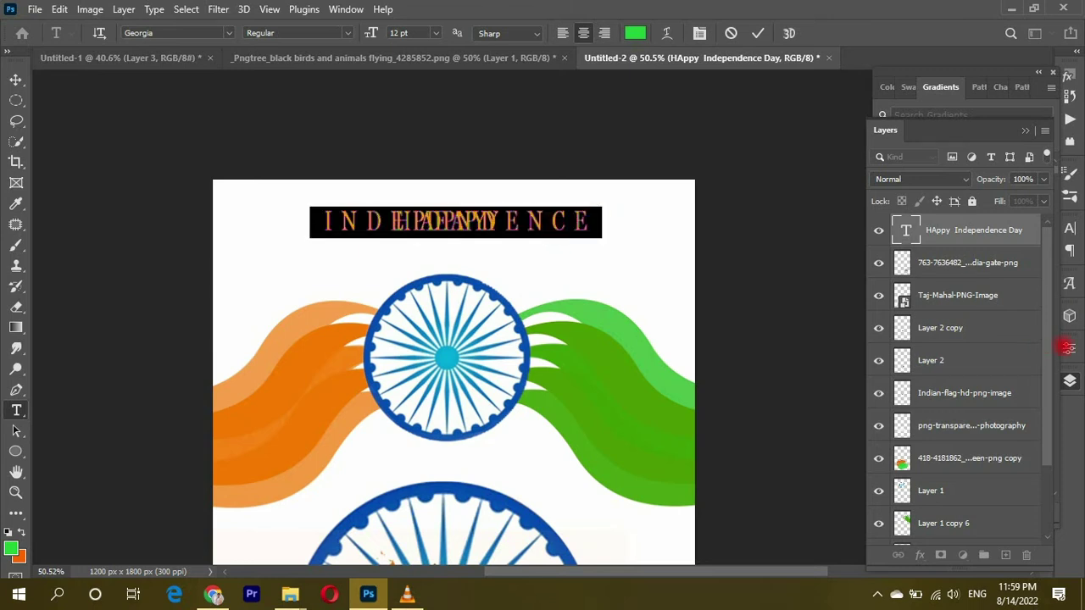
pyautogui.click(1070, 348)
pyautogui.click(1048, 478)
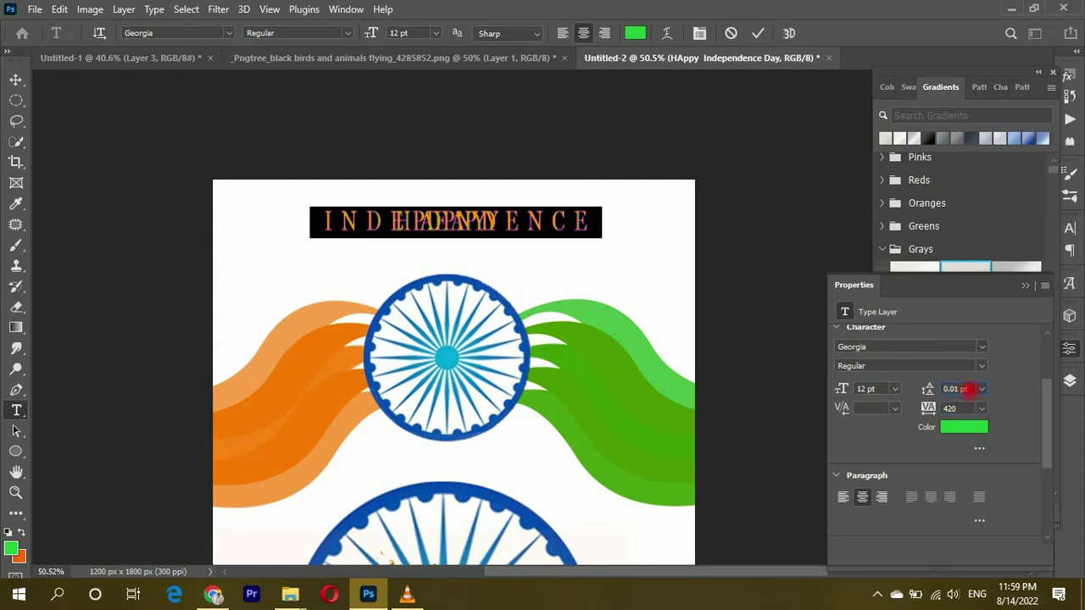
pyautogui.click(981, 389)
pyautogui.click(981, 195)
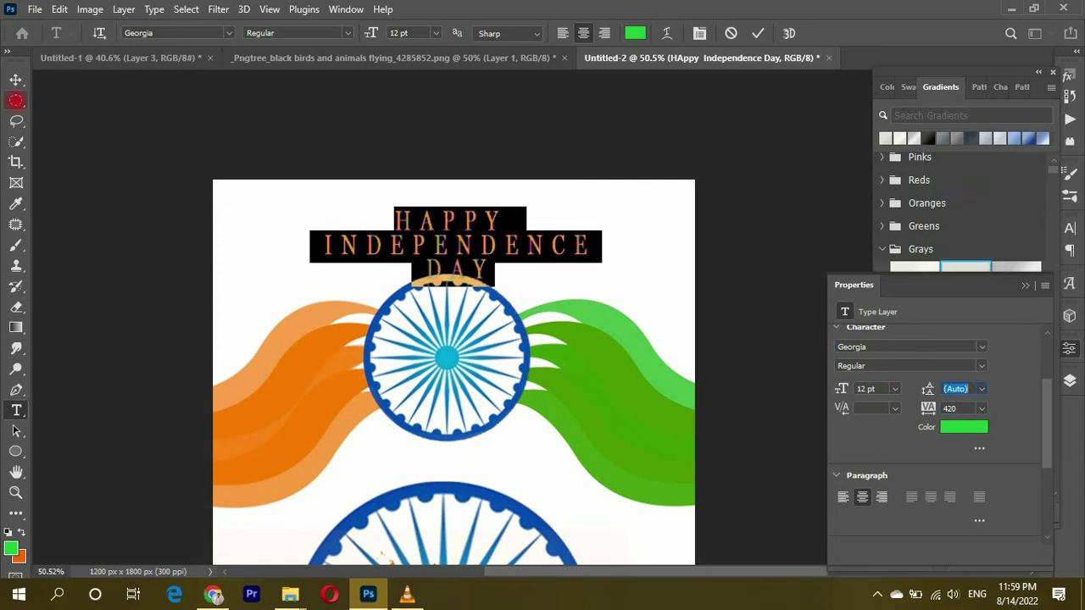
pyautogui.click(16, 79)
pyautogui.scroll(3, 455, 237)
pyautogui.scroll(1, 466, 217)
pyautogui.scroll(-5, 467, 217)
pyautogui.click(1070, 381)
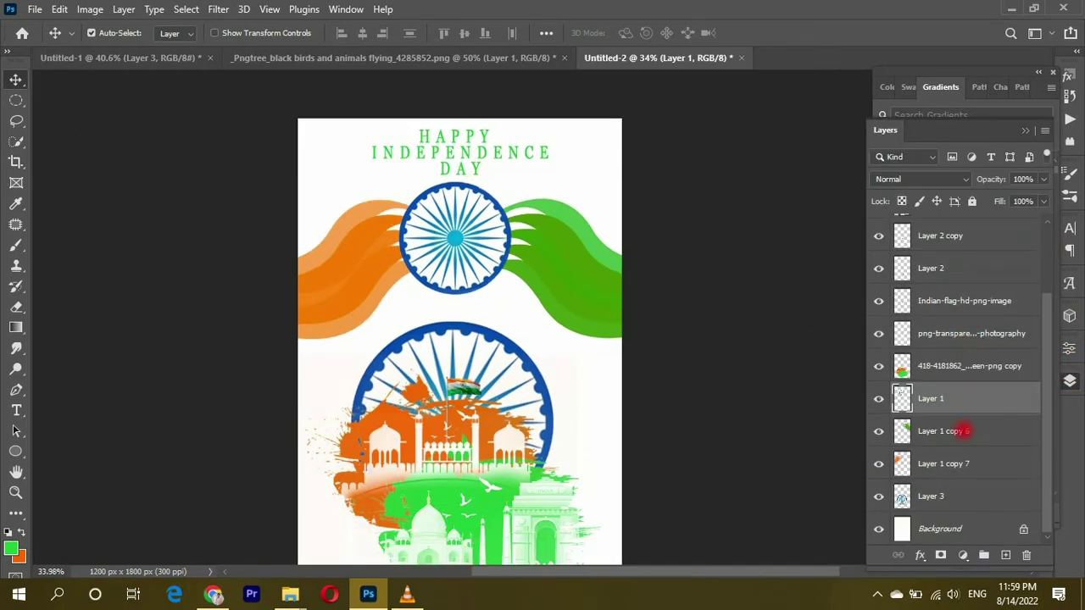
# - Narrow the three tricolor wing layers and shift them slightly right and up
pyautogui.click(964, 431)
pyautogui.keyDown('ctrl'); pyautogui.click(945, 396); pyautogui.keyUp('ctrl')
pyautogui.hotkey('ctrl', 't')
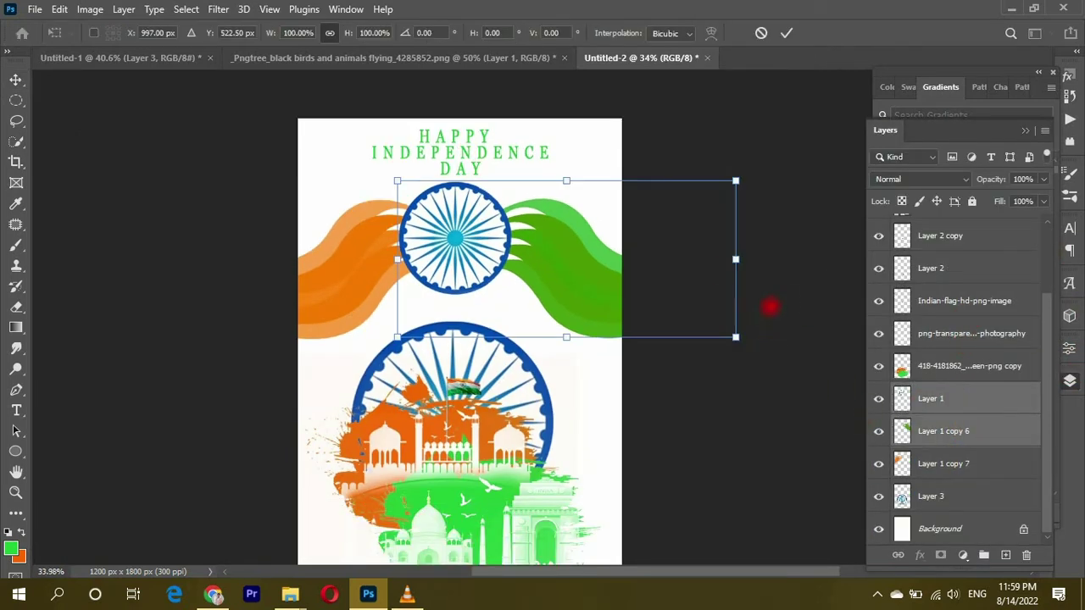
pyautogui.moveTo(736, 259); pyautogui.dragTo(698, 259)
pyautogui.press('Escape')
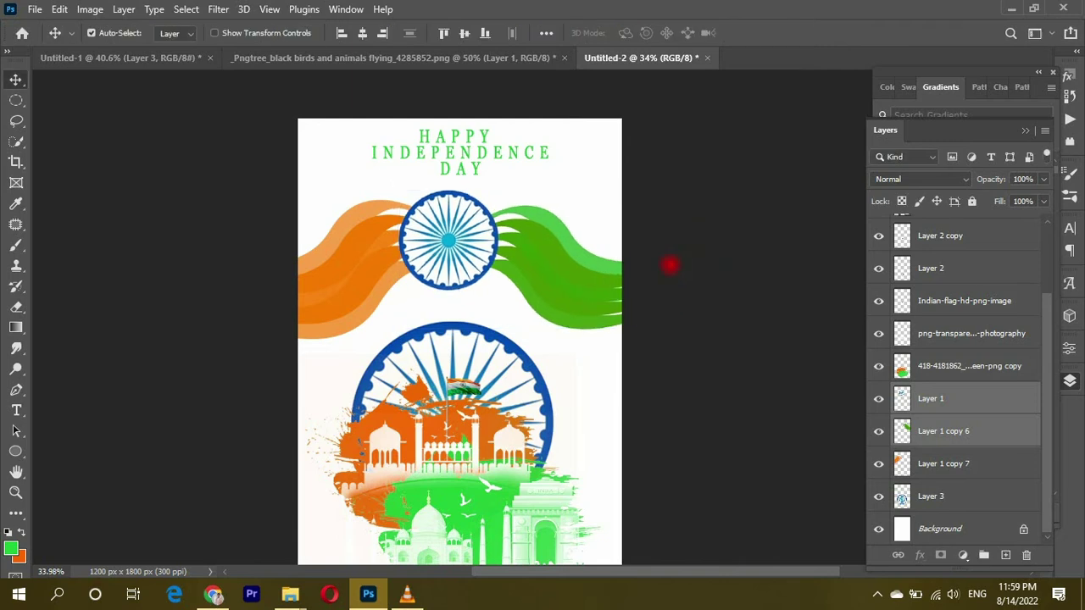
pyautogui.keyDown('shift'); pyautogui.click(952, 464); pyautogui.keyUp('shift')
pyautogui.keyDown('ctrl'); pyautogui.click(948, 397); pyautogui.keyUp('ctrl')
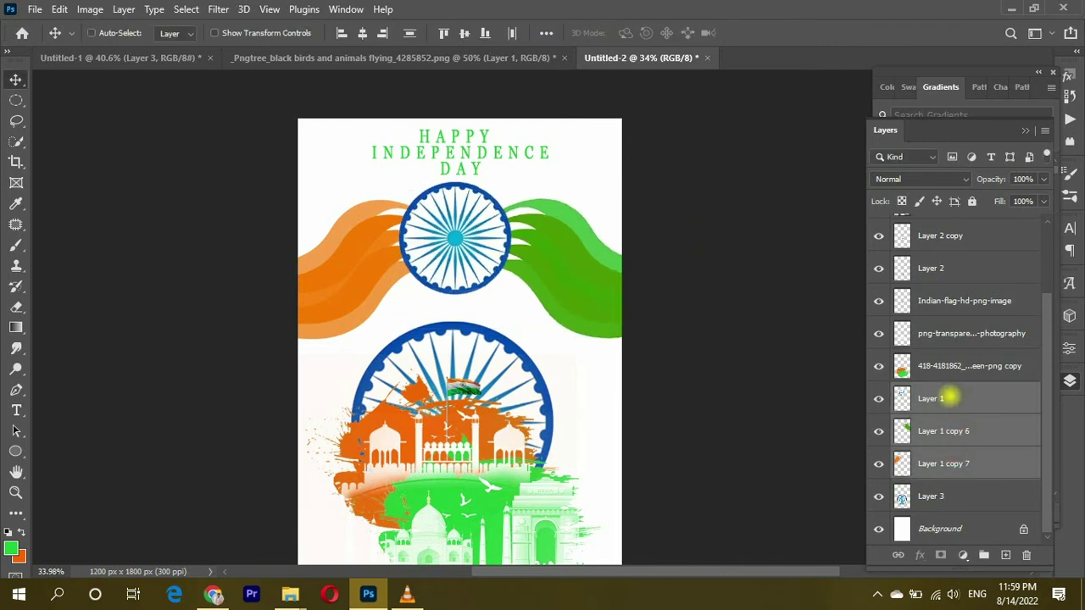
pyautogui.hotkey('ctrl', 't')
pyautogui.moveTo(734, 260); pyautogui.dragTo(662, 277)
pyautogui.moveTo(570, 285); pyautogui.dragTo(596, 279)
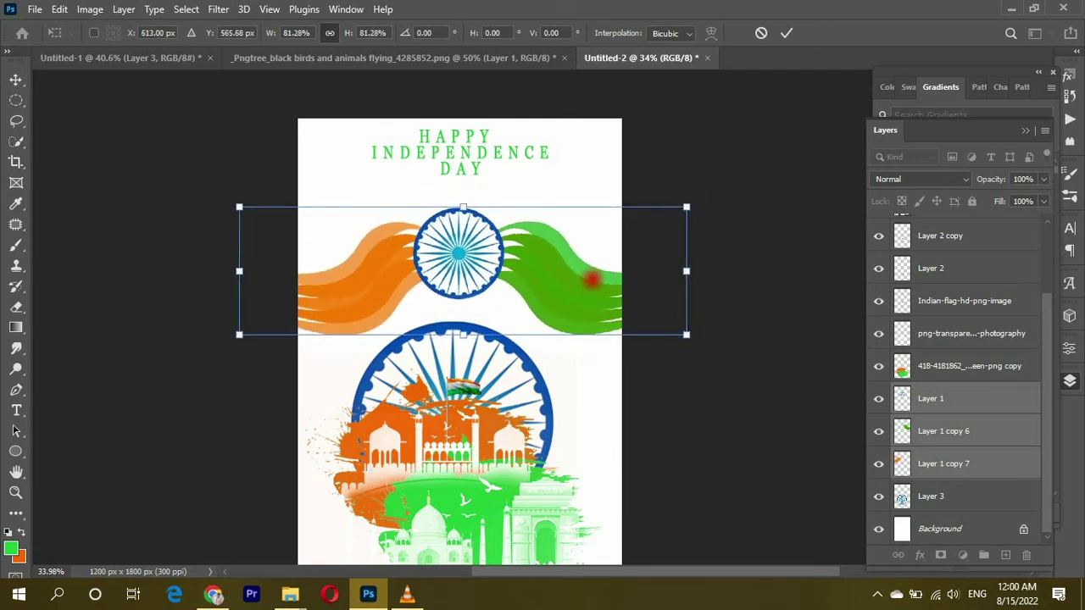
pyautogui.press('Return')
# - Enlarge the heading text to 18 pt
pyautogui.hotkey('ctrl', '0')
pyautogui.click(468, 150)
pyautogui.doubleClick(468, 151)
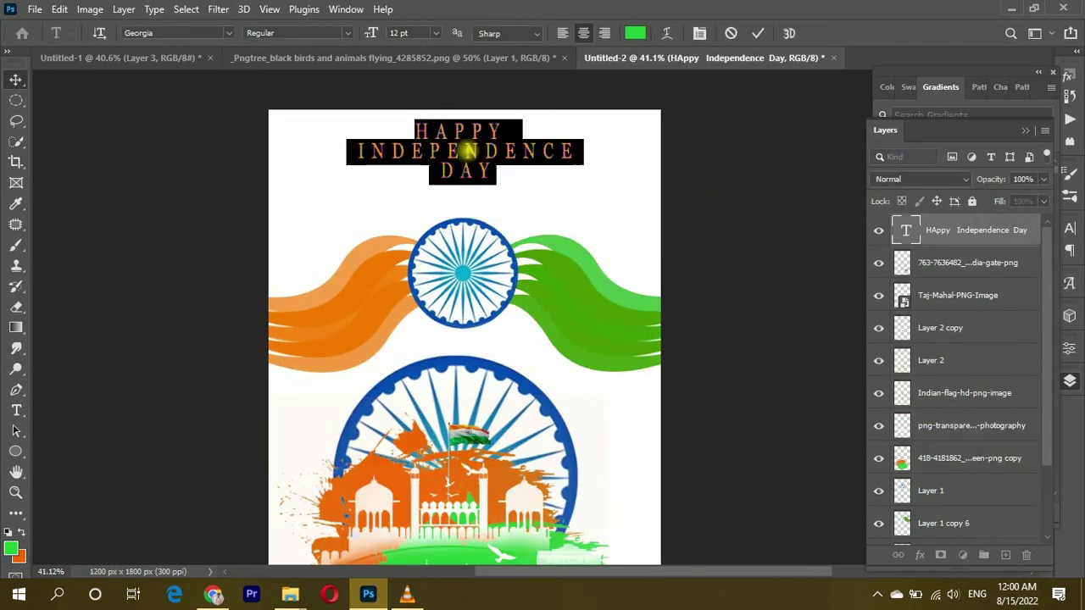
pyautogui.click(433, 32)
pyautogui.click(479, 157)
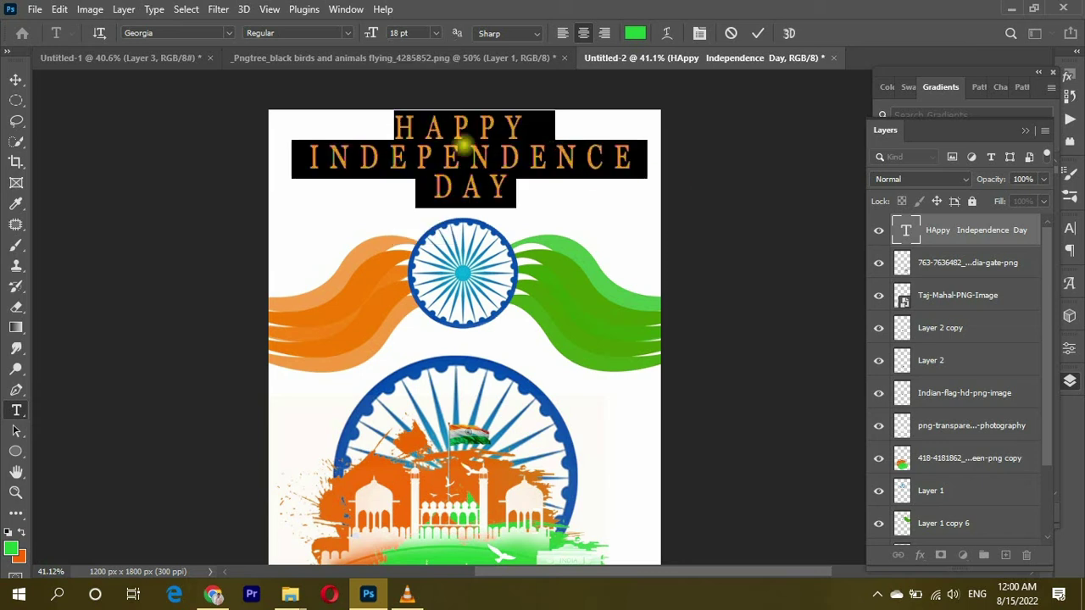
pyautogui.click(485, 151)
pyautogui.click(16, 79)
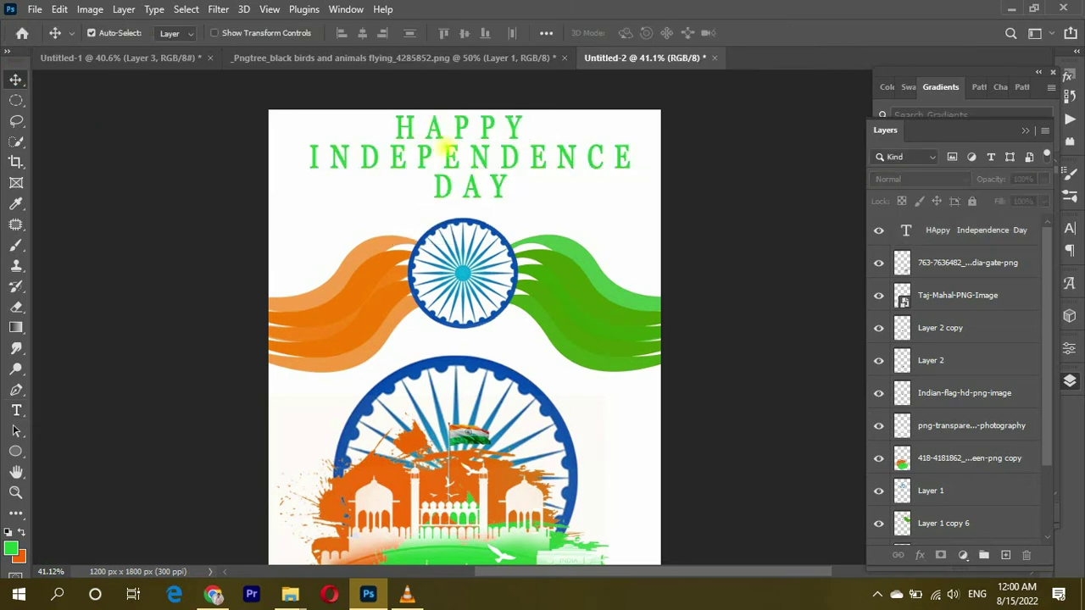
# - Colour the word HAPPY orange
pyautogui.doubleClick(397, 135)
pyautogui.moveTo(396, 135); pyautogui.dragTo(549, 140)
pyautogui.click(635, 33)
pyautogui.click(356, 305)
pyautogui.click(1005, 144)
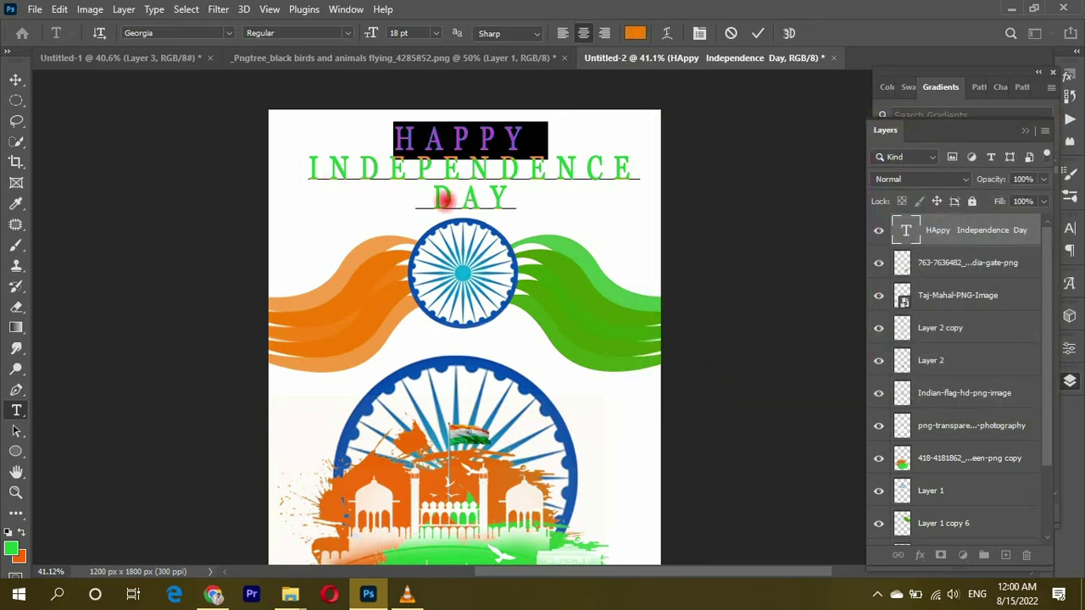
# - Set the whole three-line heading to blue 0249b0
pyautogui.scroll(-1, 508, 381)
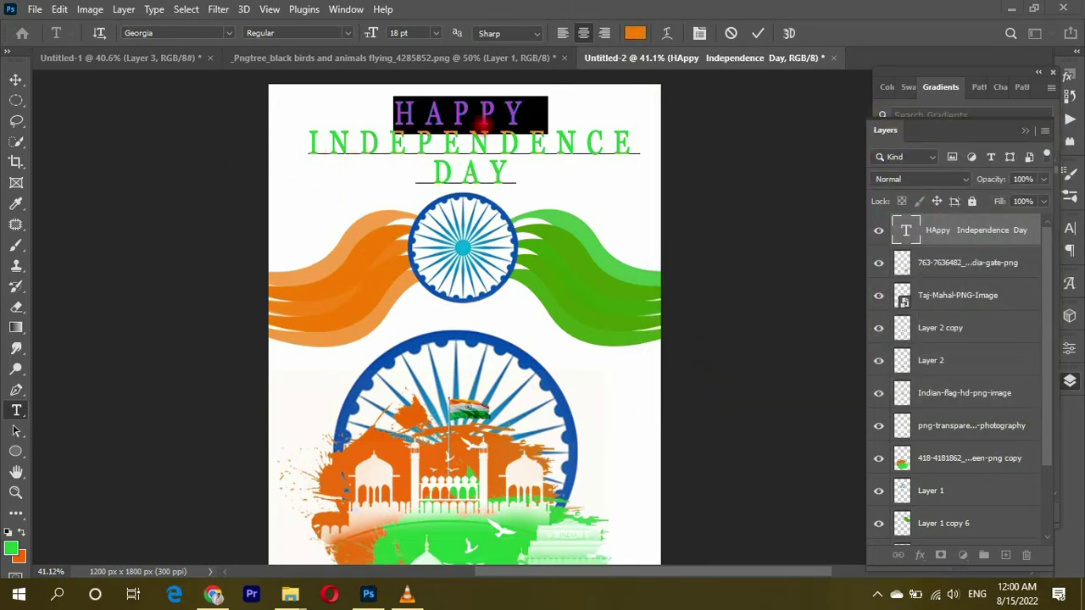
pyautogui.tripleClick(477, 147)
pyautogui.hotkey('ctrl', 'a')
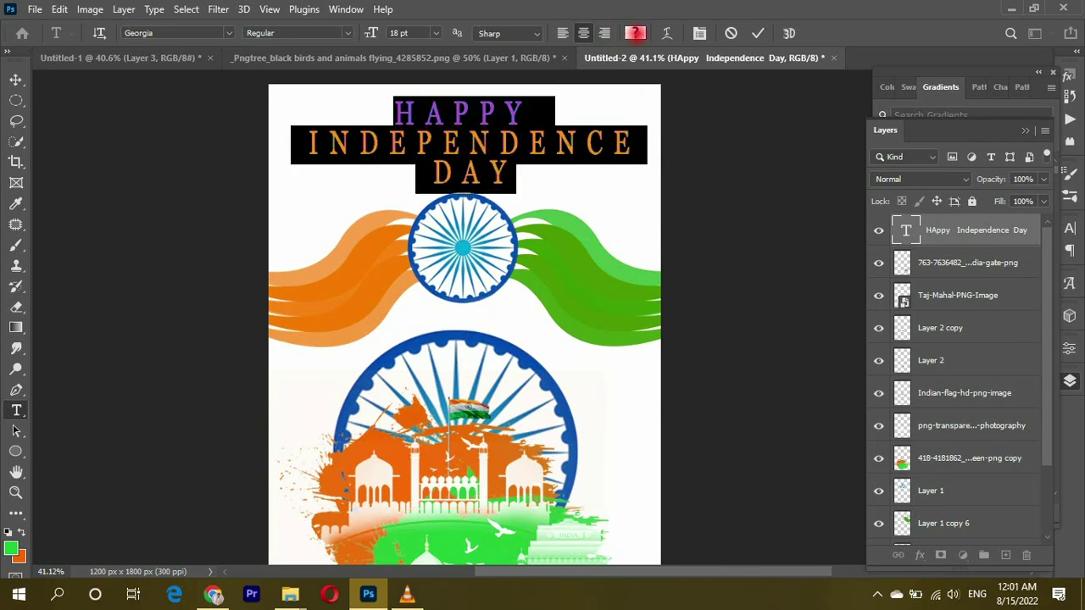
pyautogui.click(635, 33)
pyautogui.click(845, 214)
pyautogui.click(1008, 146)
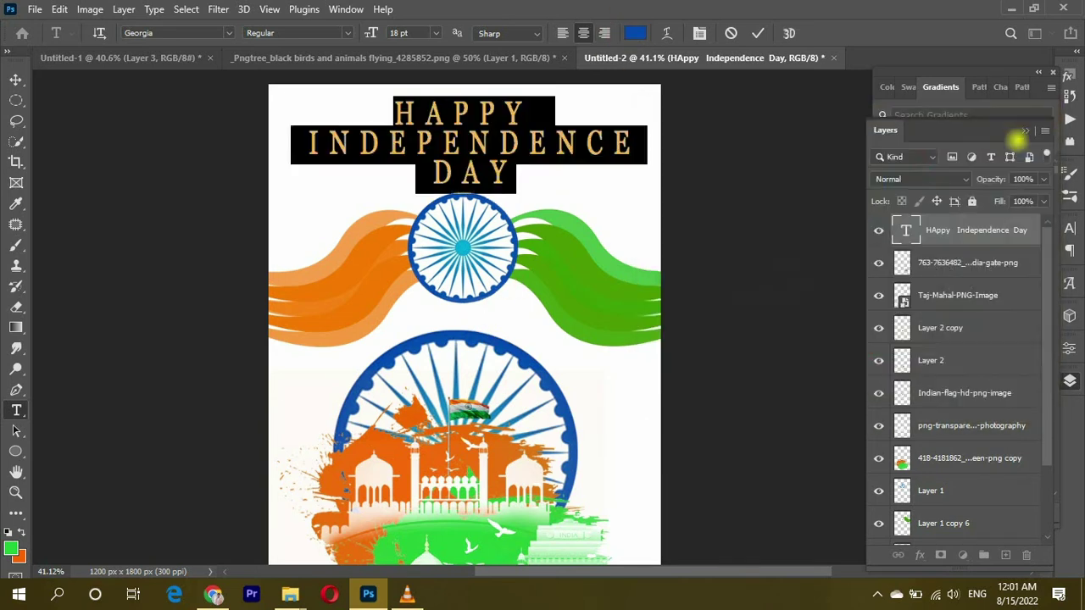
pyautogui.click(16, 79)
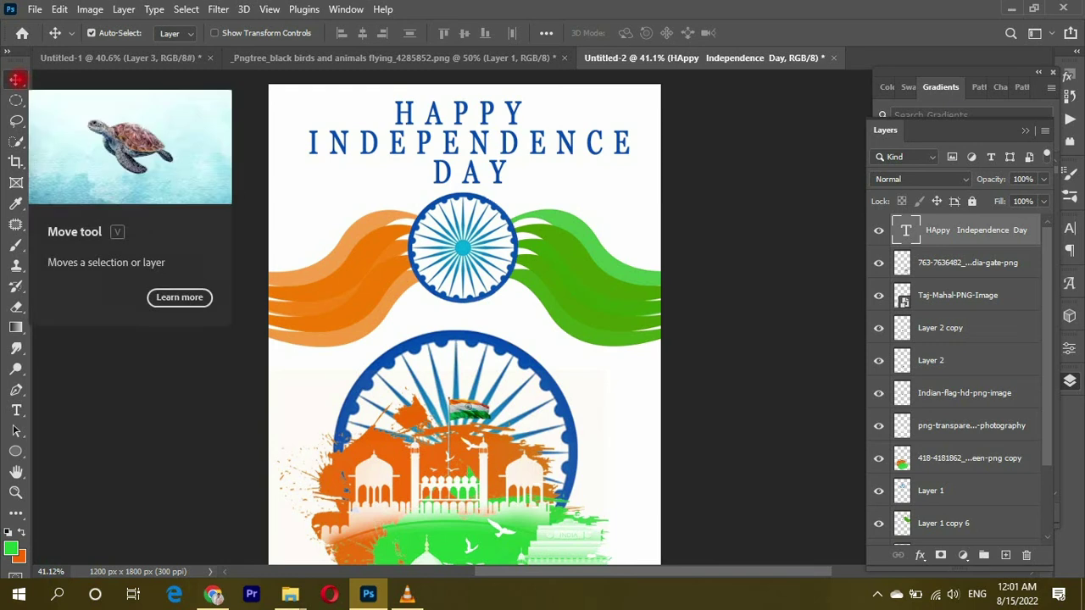
# - Make the INDEPENDENCE line bold, raise it to 21 pt, then reduce to 19 pt
pyautogui.doubleClick(310, 145)
pyautogui.moveTo(310, 144); pyautogui.dragTo(583, 137)
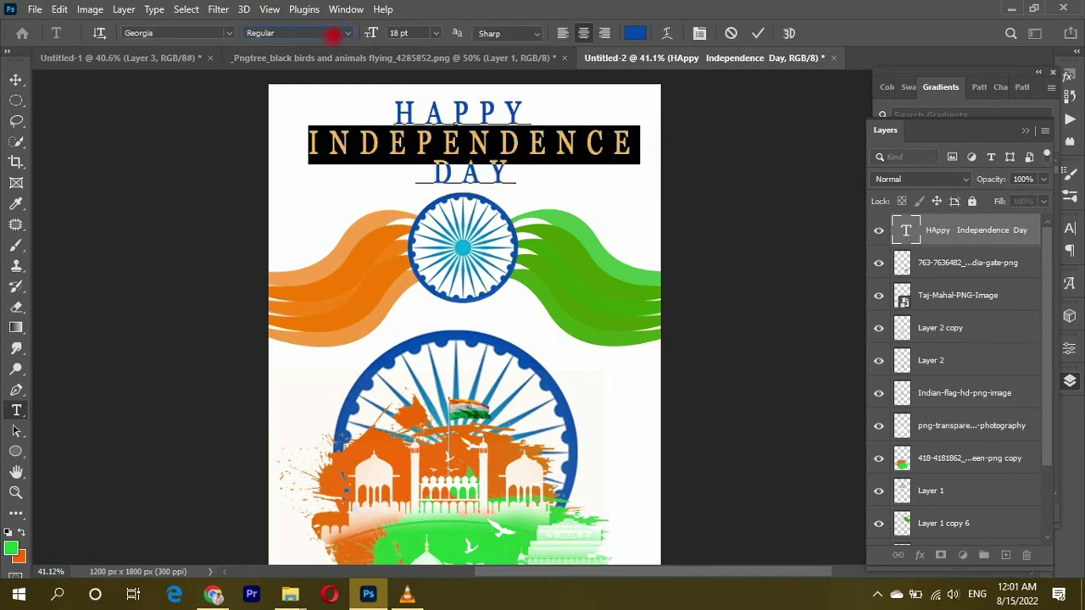
pyautogui.click(326, 33)
pyautogui.click(269, 71)
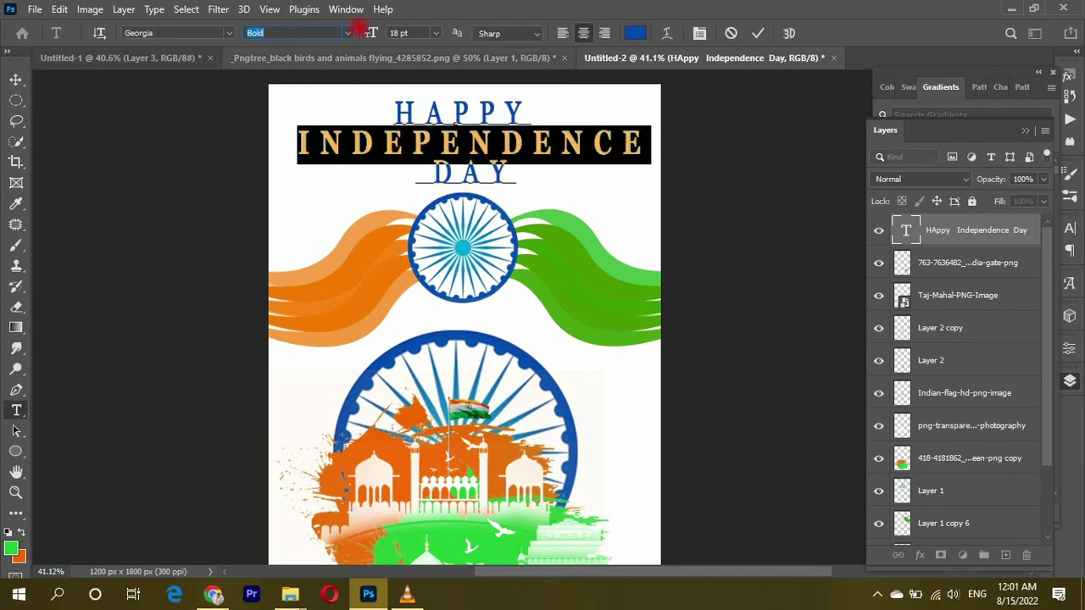
pyautogui.click(421, 33)
pyautogui.press('Up')
pyautogui.press('Up')
pyautogui.press('Up')
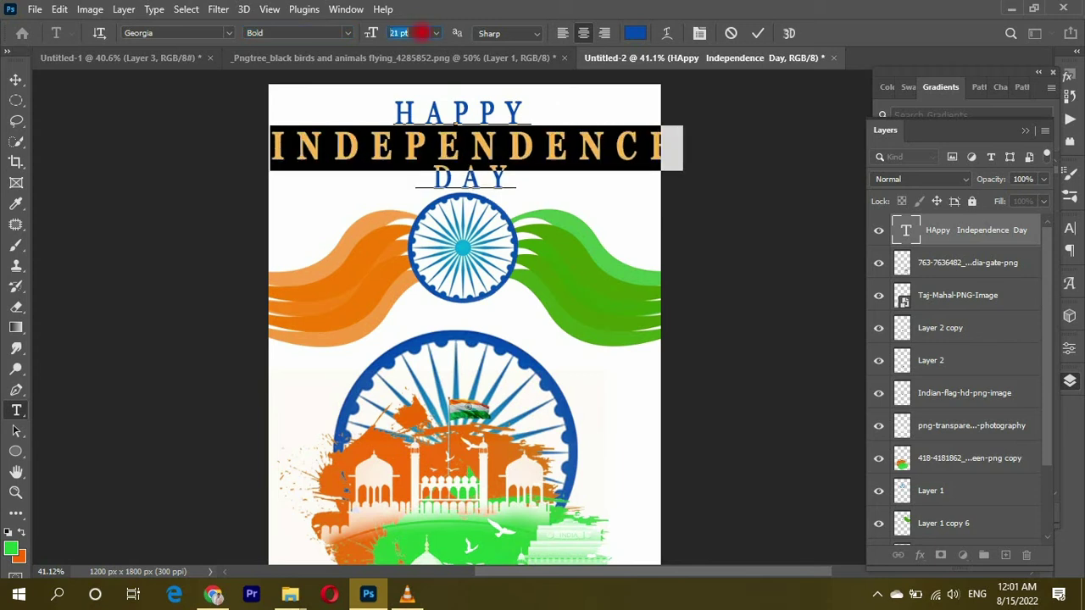
pyautogui.press('Down')
pyautogui.press('Down')
pyautogui.click(16, 78)
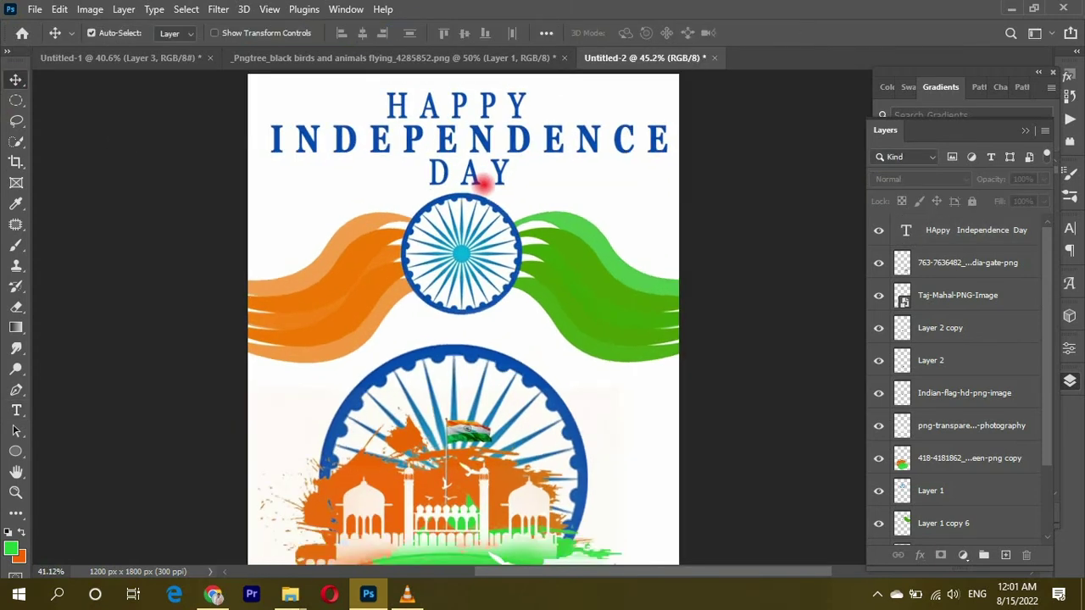
# - Move the headline slightly down and select the chakra's Layer 1
pyautogui.moveTo(455, 135); pyautogui.dragTo(458, 142)
pyautogui.scroll(-2, 452, 145)
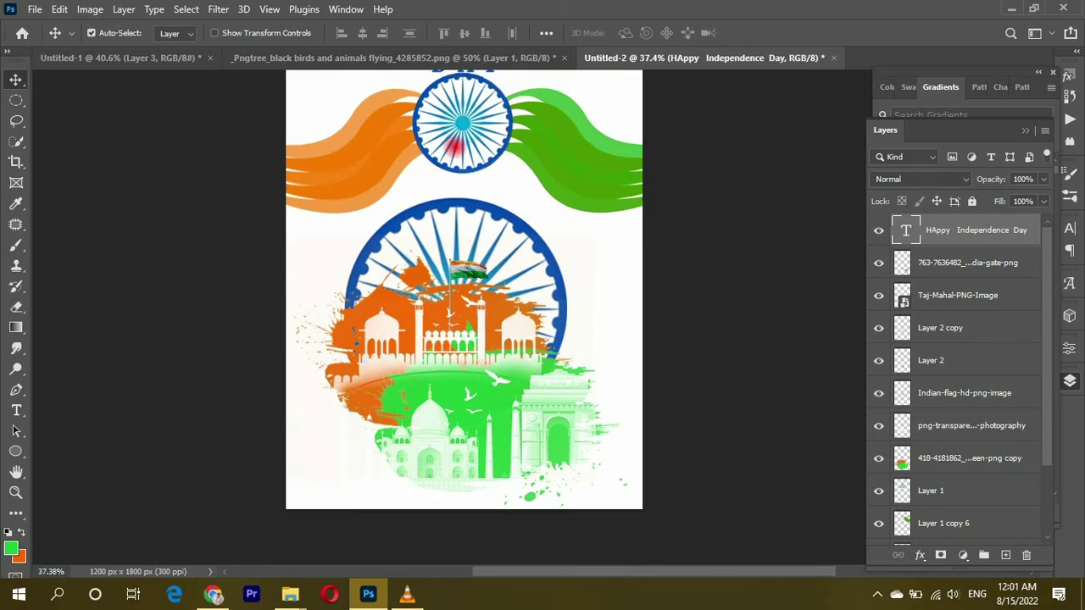
pyautogui.scroll(2, 481, 222)
pyautogui.click(479, 222)
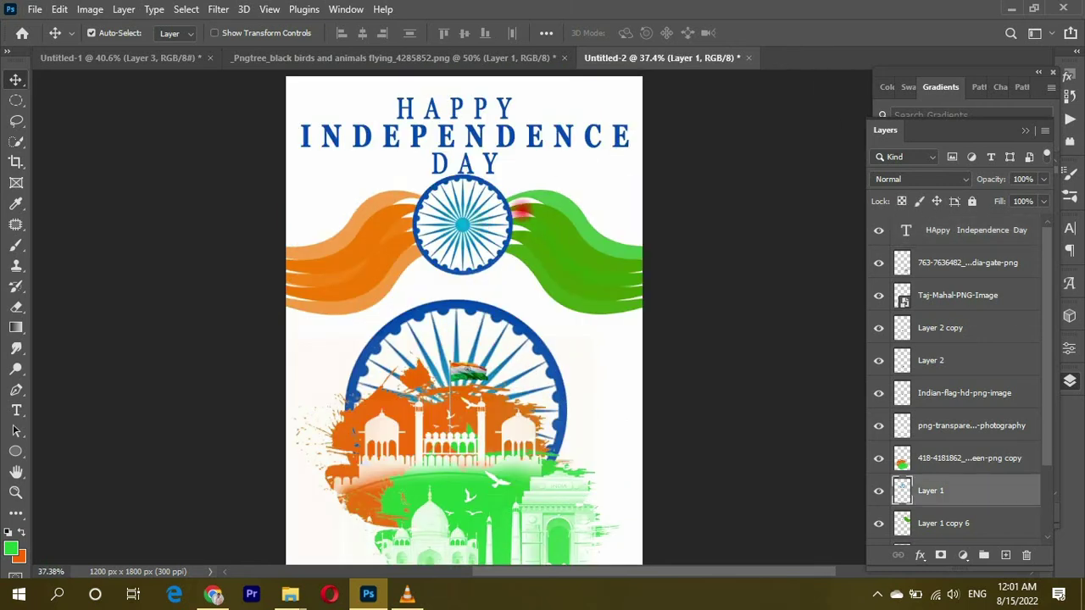
pyautogui.scroll(-2, 523, 209)
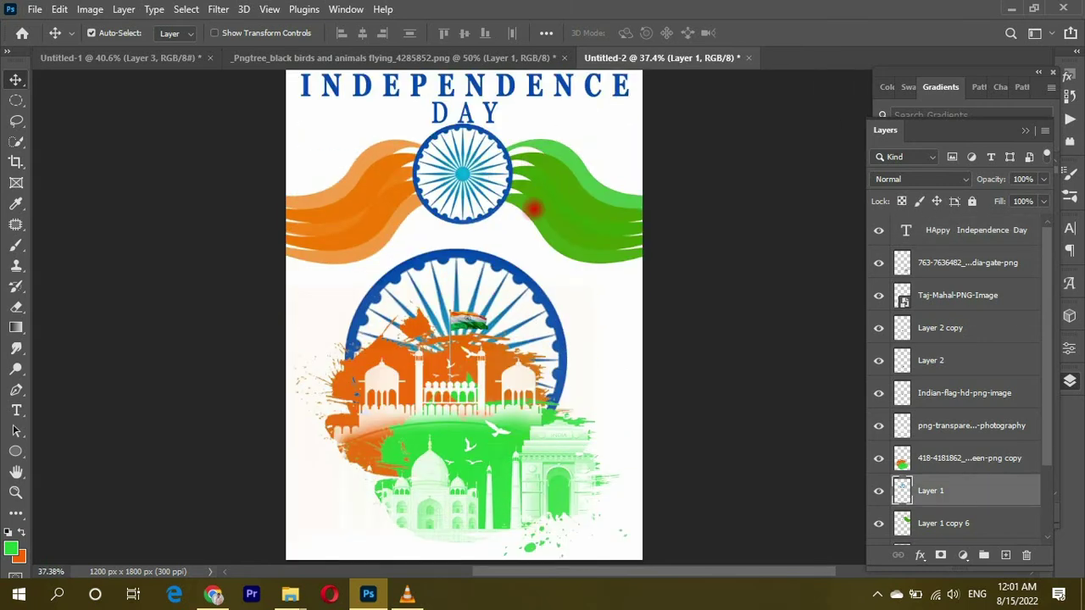
pyautogui.hotkey('ctrl', 't')
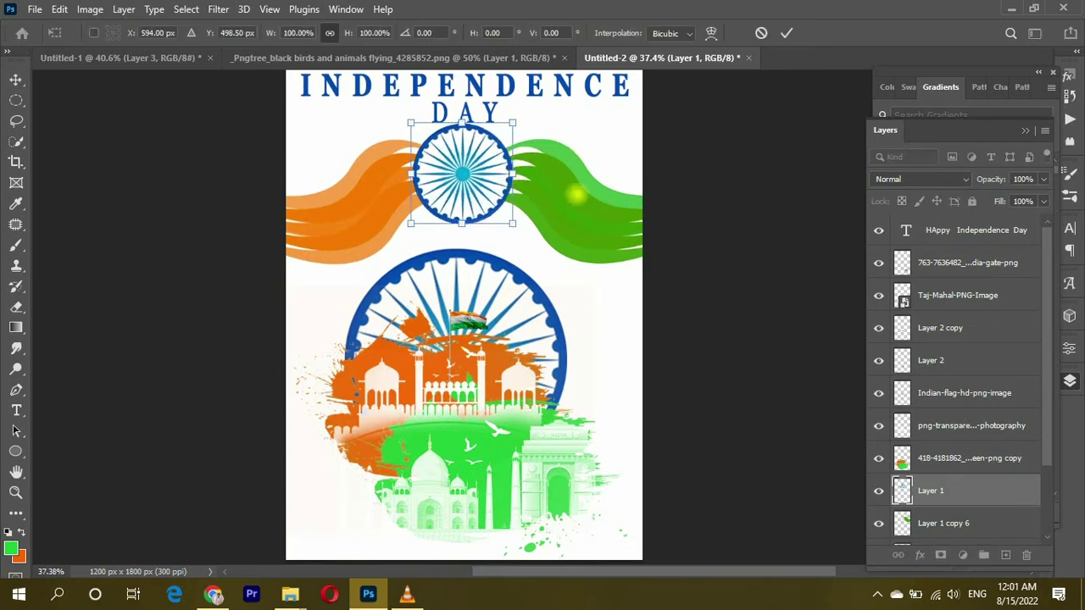
pyautogui.press('Return')
pyautogui.scroll(-2, 958, 473)
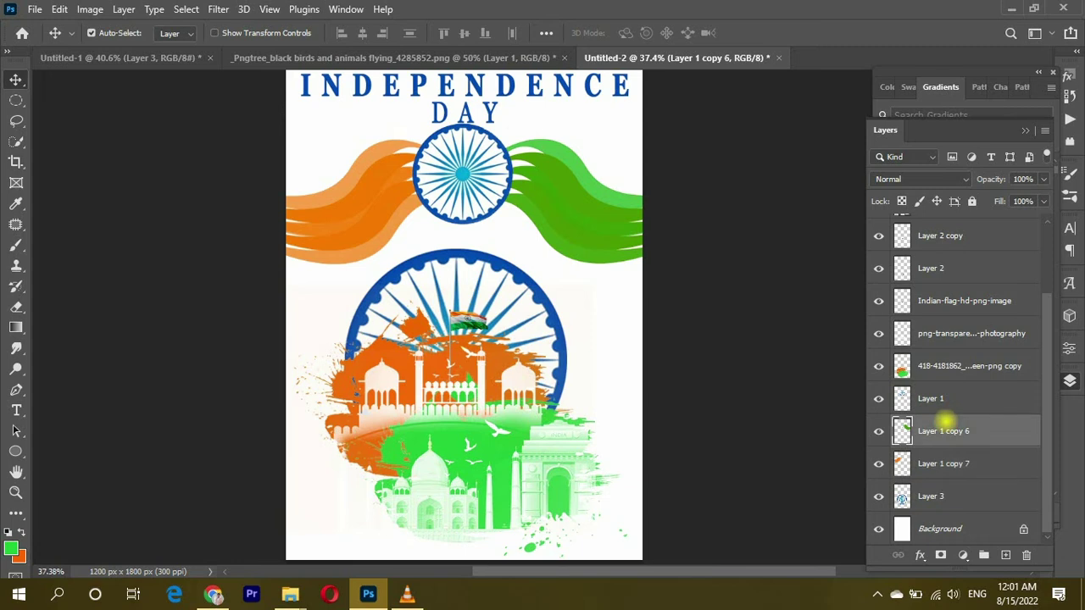
# - Squash the orange and green wave layers by lowering their top edge
pyautogui.hotkey('ctrl', 't')
pyautogui.keyDown('shift'); pyautogui.click(931, 432); pyautogui.keyUp('shift')
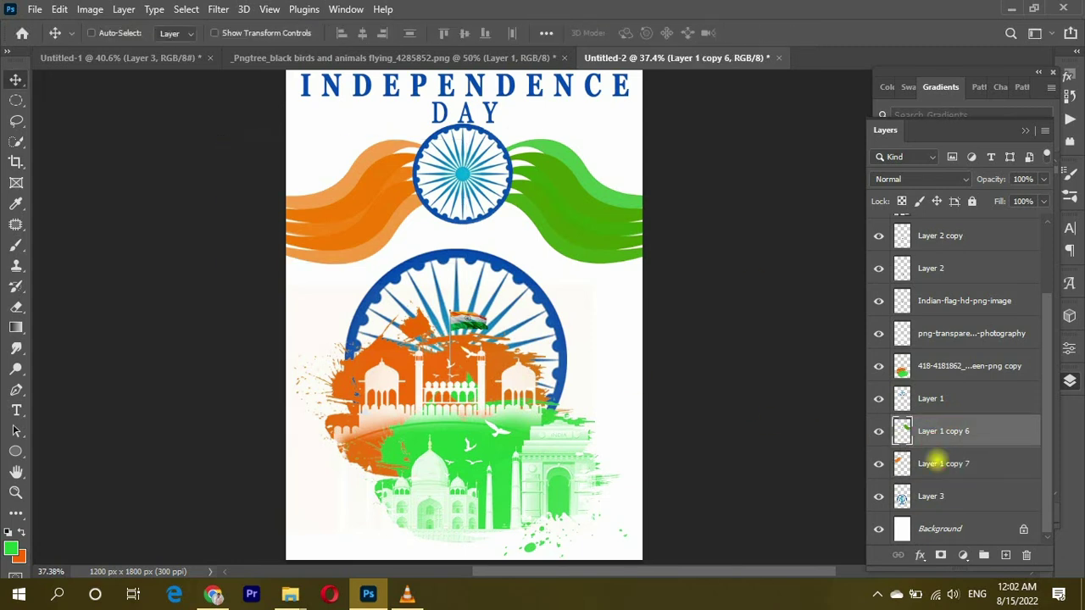
pyautogui.hotkey('ctrl', 't')
pyautogui.moveTo(467, 140); pyautogui.dragTo(469, 180)
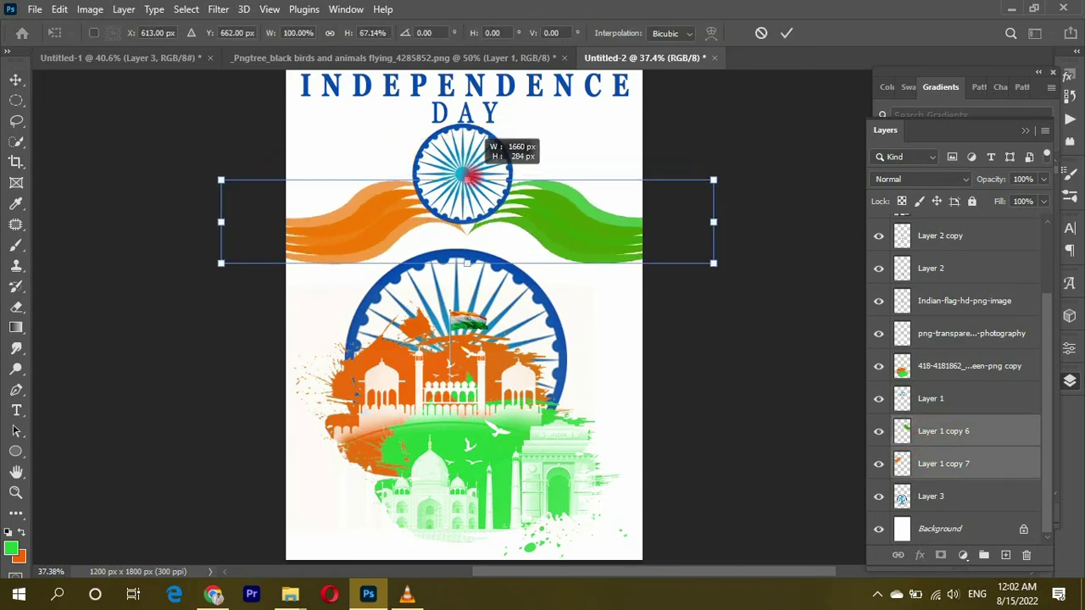
pyautogui.press('Return')
pyautogui.click(472, 177)
# - Shrink the chakra slightly and move it down between the waves
pyautogui.hotkey('ctrl', 't')
pyautogui.moveTo(411, 123); pyautogui.dragTo(429, 140)
pyautogui.moveTo(469, 178); pyautogui.dragTo(492, 171)
pyautogui.press('Return')
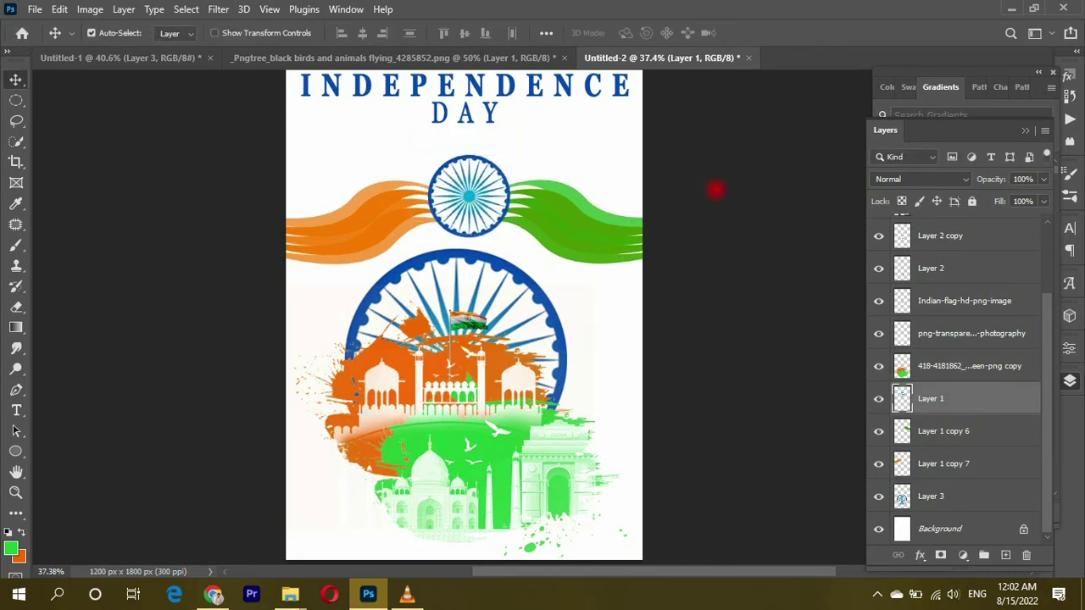
pyautogui.click(650, 209)
pyautogui.scroll(-1, 649, 209)
pyautogui.scroll(2, 649, 208)
pyautogui.scroll(1, 472, 158)
pyautogui.click(472, 158)
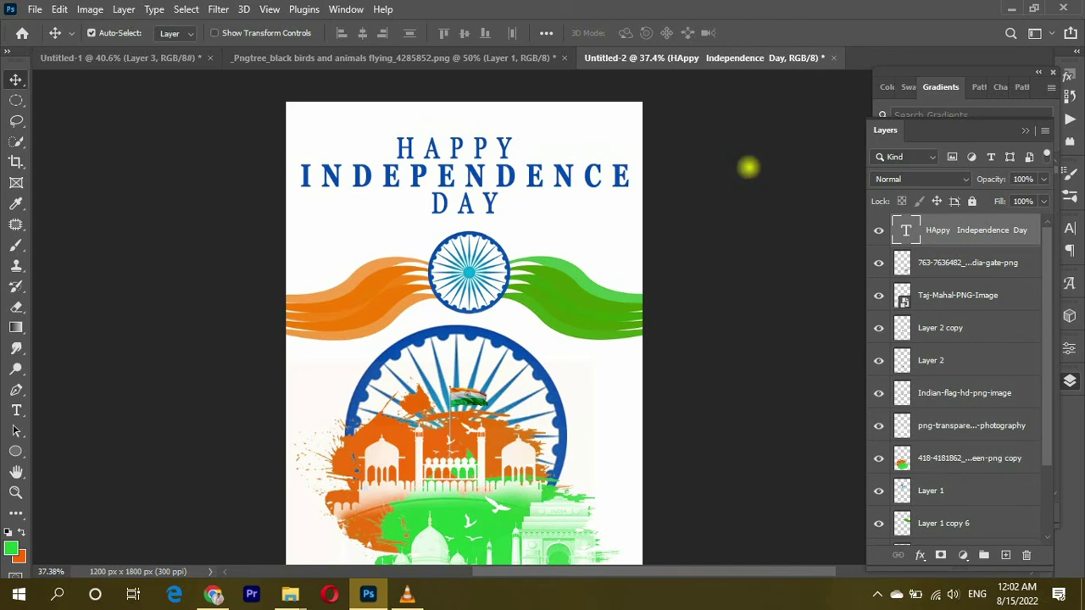
pyautogui.scroll(-1, 729, 300)
pyautogui.scroll(-2, 957, 494)
pyautogui.click(1040, 529)
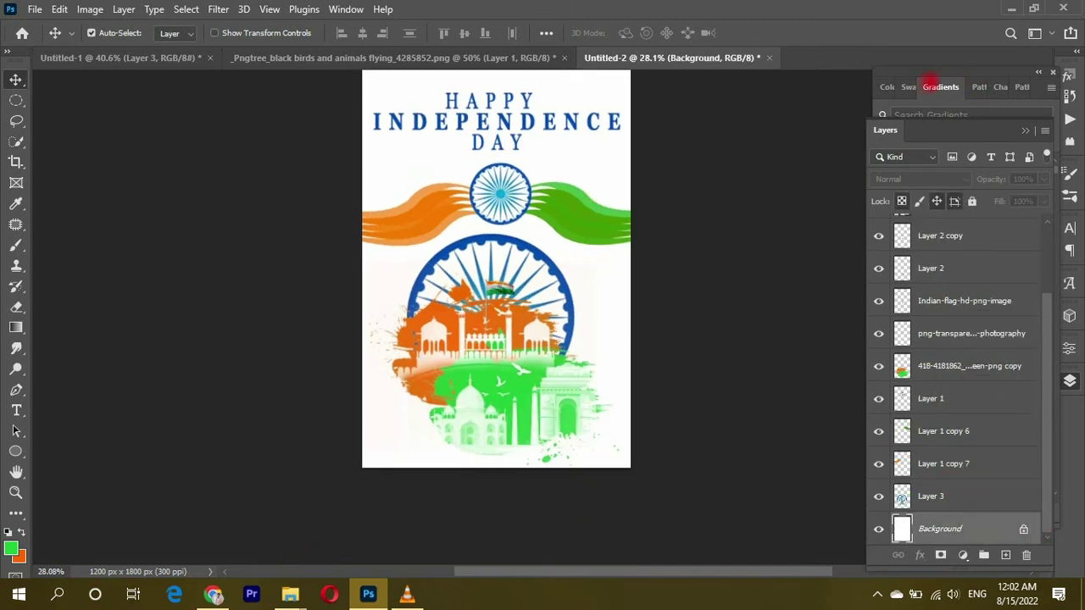
# - Fill the background with a light gray gradient preset, creating Gradient Fill 1
pyautogui.click(930, 81)
pyautogui.scroll(3, 1016, 324)
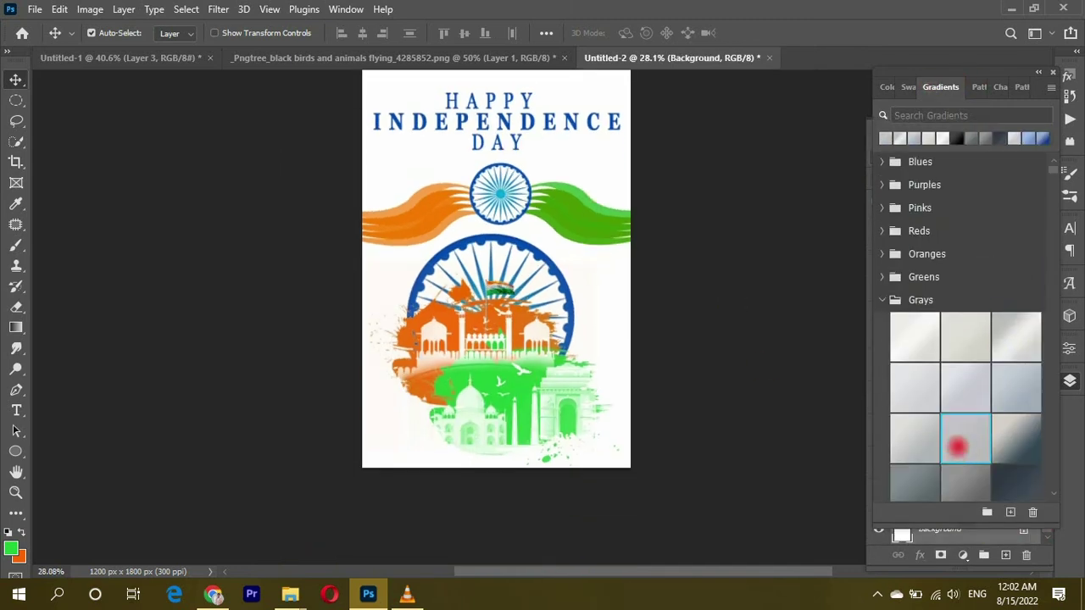
pyautogui.scroll(-5, 1003, 339)
pyautogui.scroll(-2, 1017, 339)
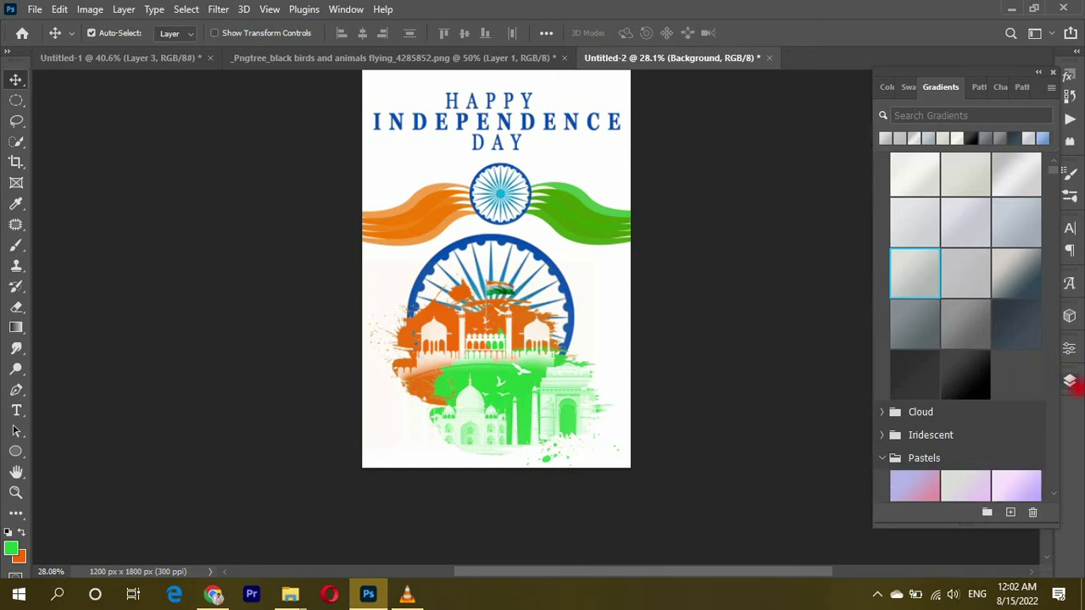
pyautogui.click(1069, 381)
pyautogui.click(938, 80)
pyautogui.click(969, 329)
pyautogui.scroll(3, 969, 354)
pyautogui.scroll(2, 889, 364)
pyautogui.scroll(2, 683, 313)
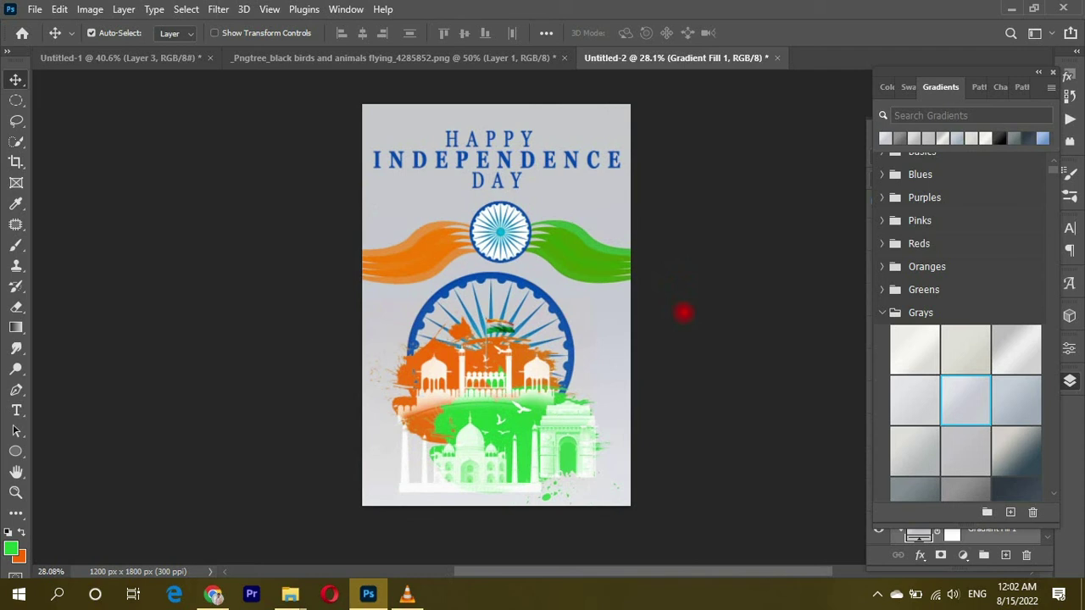
pyautogui.scroll(-1, 765, 268)
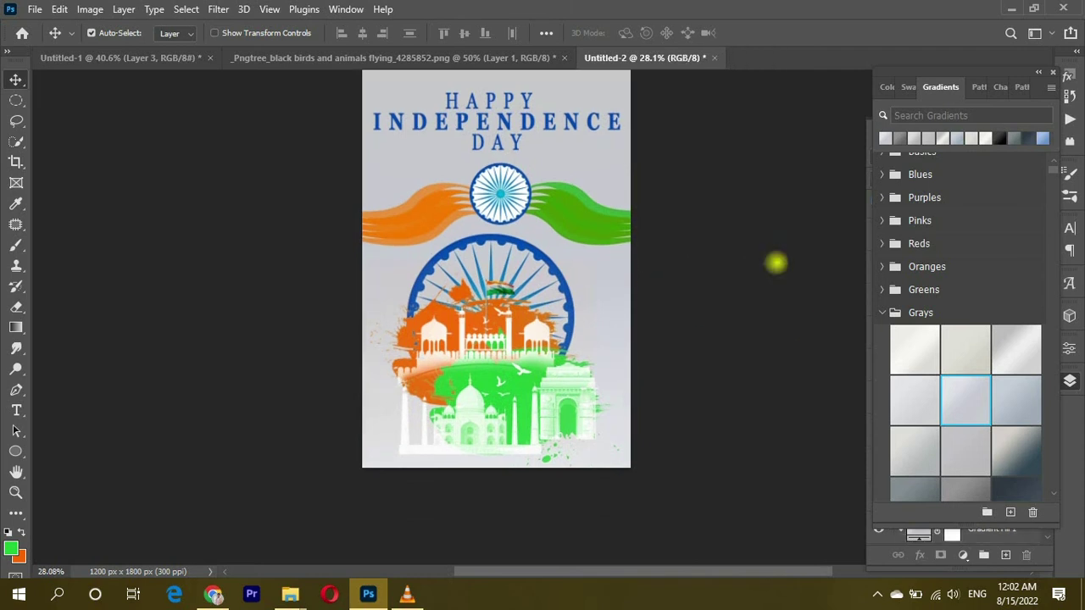
pyautogui.scroll(-3, 753, 286)
# - Swap Gradient Fill 1 to a different gray gradient
pyautogui.click(1068, 381)
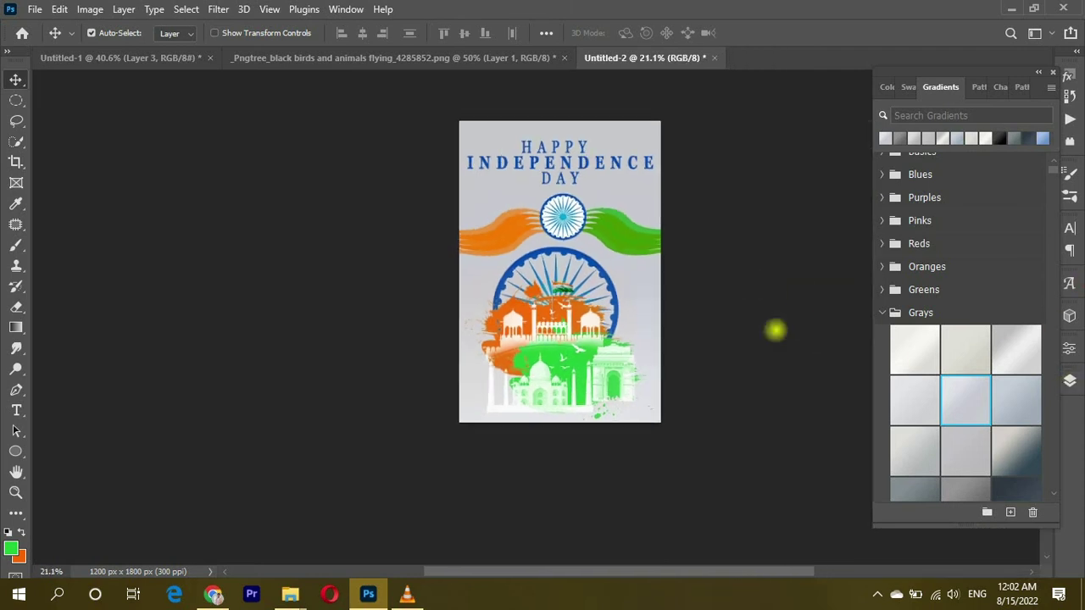
pyautogui.scroll(2, 776, 330)
pyautogui.scroll(1, 728, 363)
pyautogui.scroll(2, 734, 387)
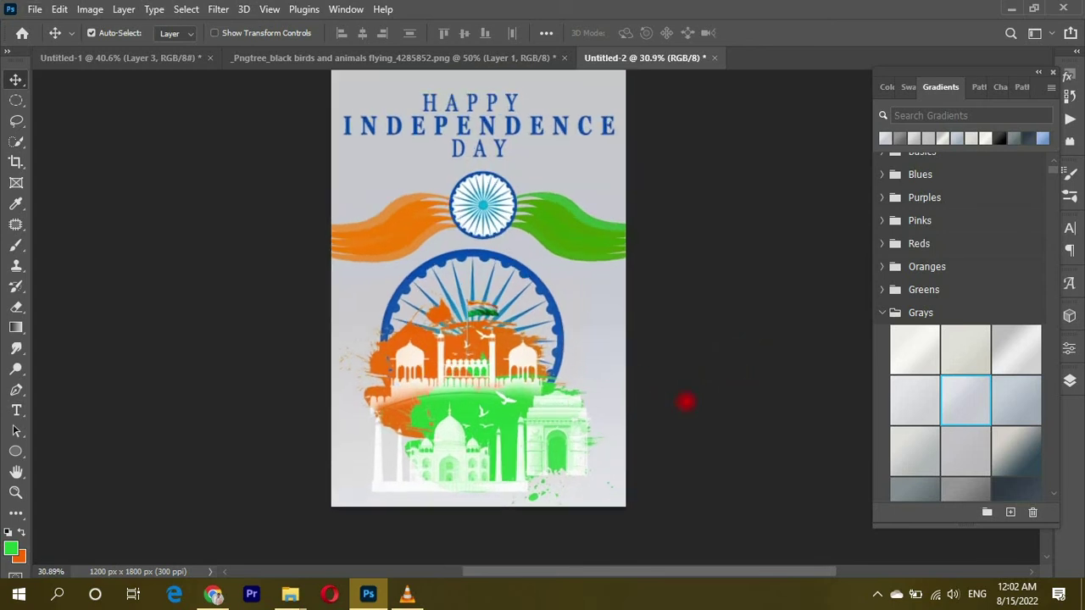
pyautogui.click(1069, 378)
pyautogui.click(995, 495)
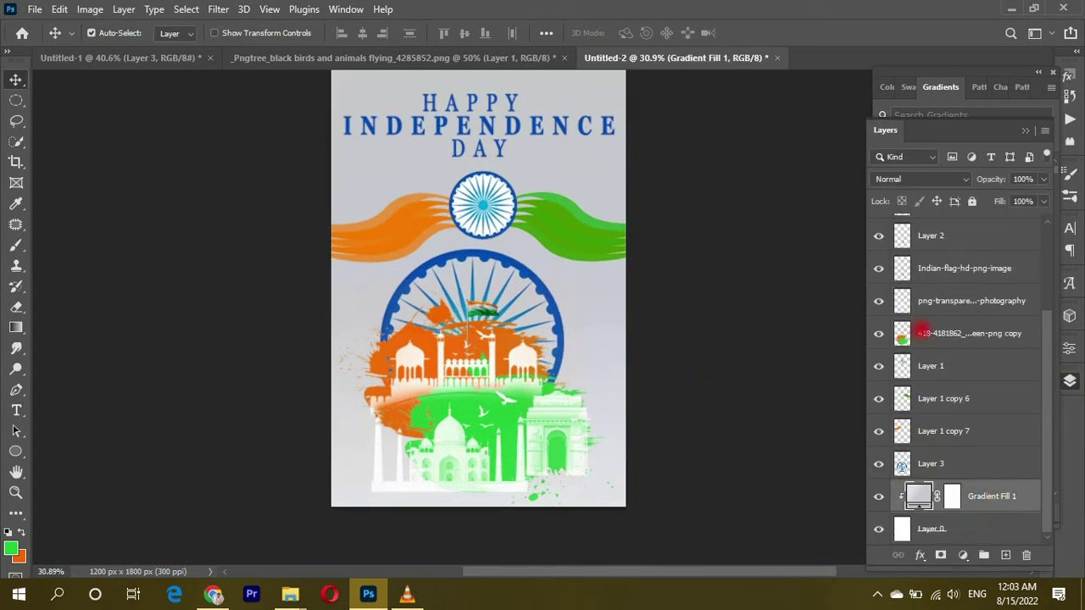
pyautogui.click(945, 86)
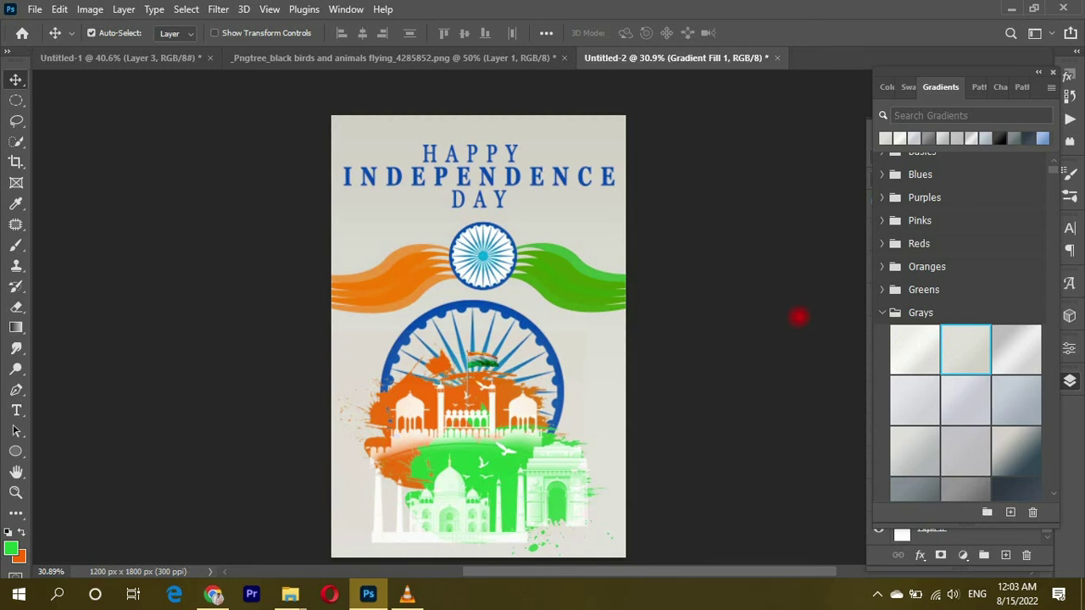
pyautogui.click(1013, 356)
pyautogui.scroll(-3, 681, 508)
pyautogui.scroll(1, 674, 495)
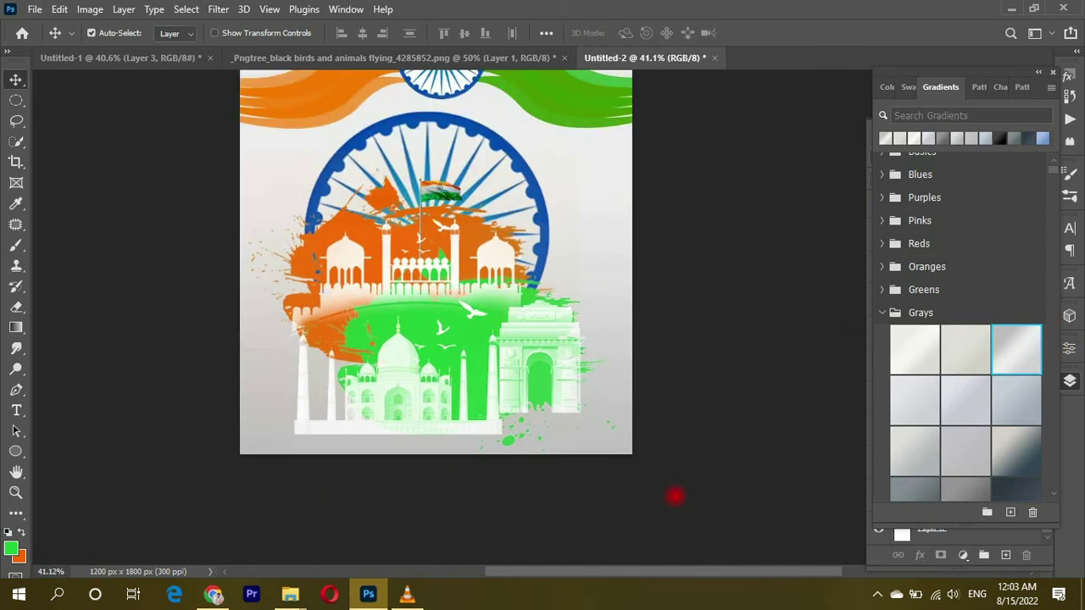
# - Select the splash and Red Fort image layers in the Layers panel
pyautogui.click(1069, 378)
pyautogui.click(1070, 381)
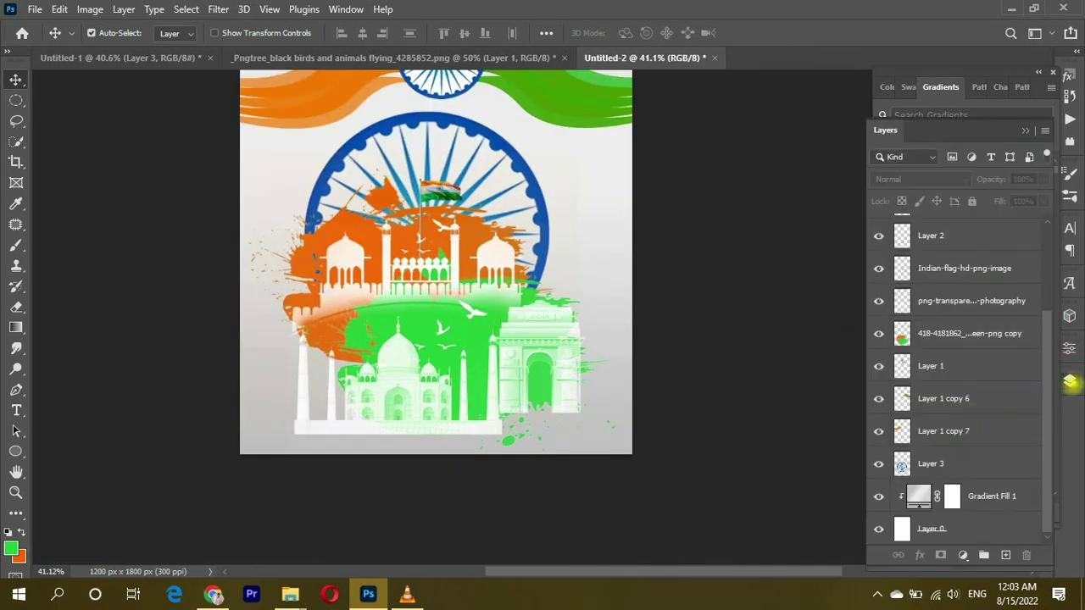
pyautogui.click(944, 339)
pyautogui.click(911, 298)
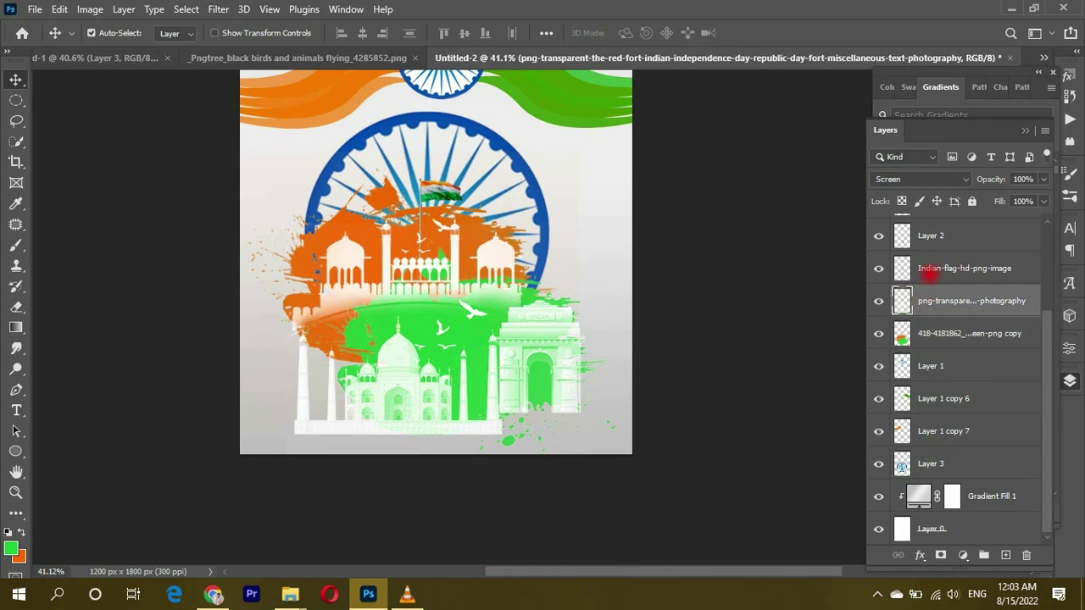
# - Stack the India Gate and Taj Mahal layers just above the Red Fort layer
pyautogui.click(529, 335)
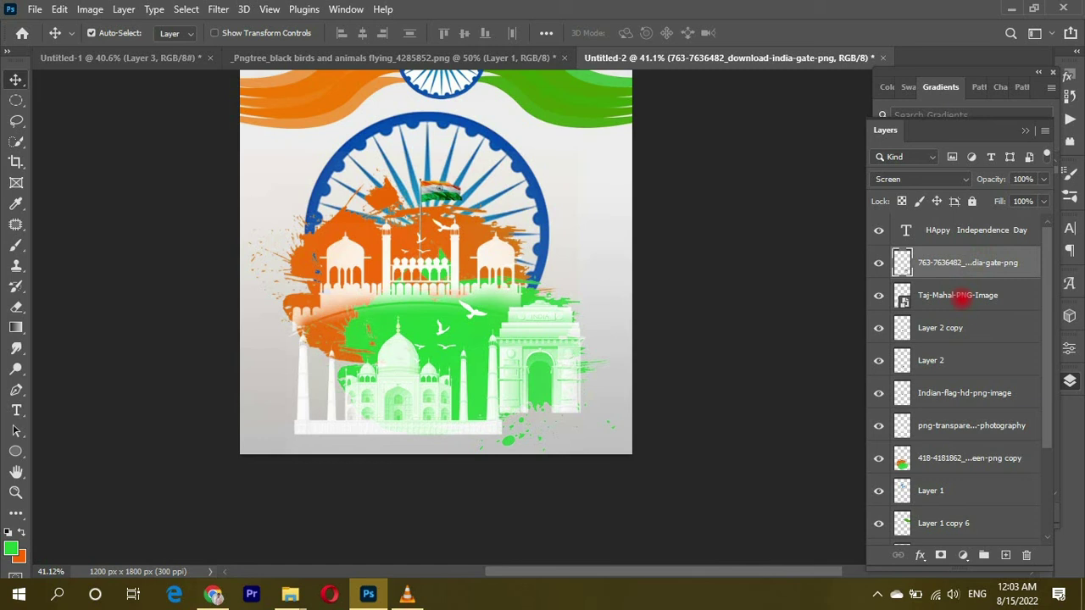
pyautogui.keyDown('shift'); pyautogui.click(955, 304); pyautogui.keyUp('shift')
pyautogui.moveTo(958, 262); pyautogui.dragTo(968, 373)
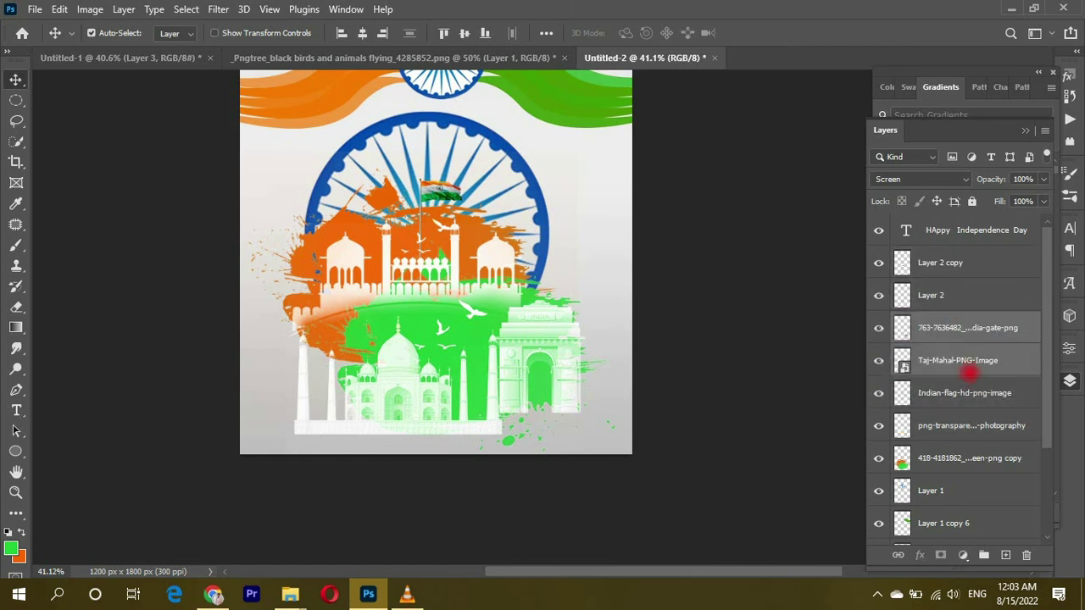
pyautogui.moveTo(962, 313); pyautogui.dragTo(963, 316)
# - Clip the Red Fort, Taj Mahal and India Gate layers to the splash layer
pyautogui.keyDown('shift'); pyautogui.click(942, 425); pyautogui.keyUp('shift')
pyautogui.rightClick(951, 428)
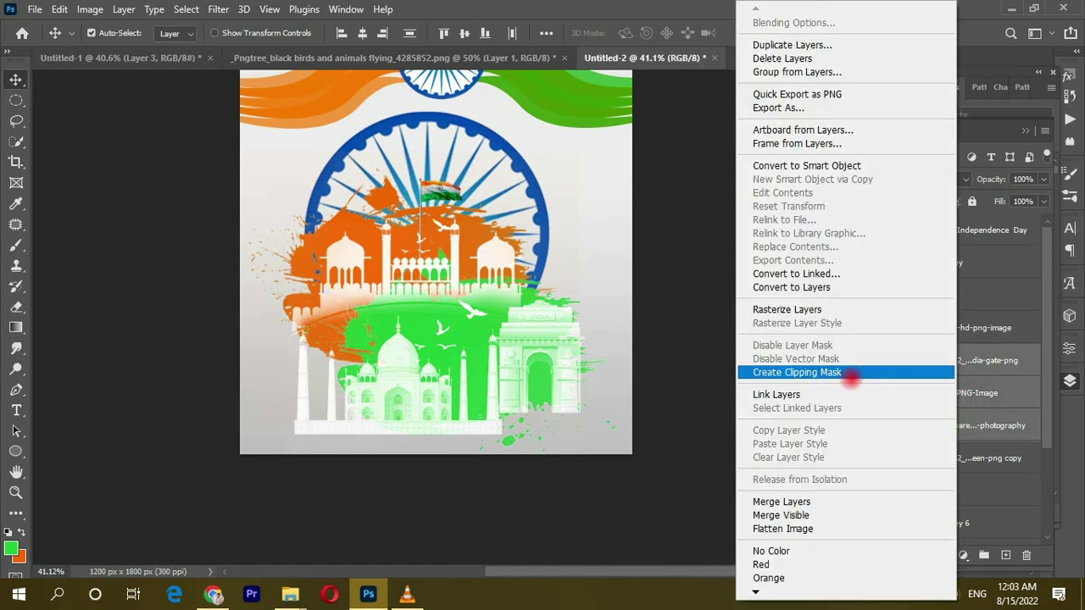
pyautogui.click(818, 440)
pyautogui.scroll(1, 520, 382)
pyautogui.keyDown('alt'); pyautogui.scroll(-1, 700, 346); pyautogui.keyUp('alt')
pyautogui.keyDown('alt'); pyautogui.scroll(-1, 700, 346); pyautogui.keyUp('alt')
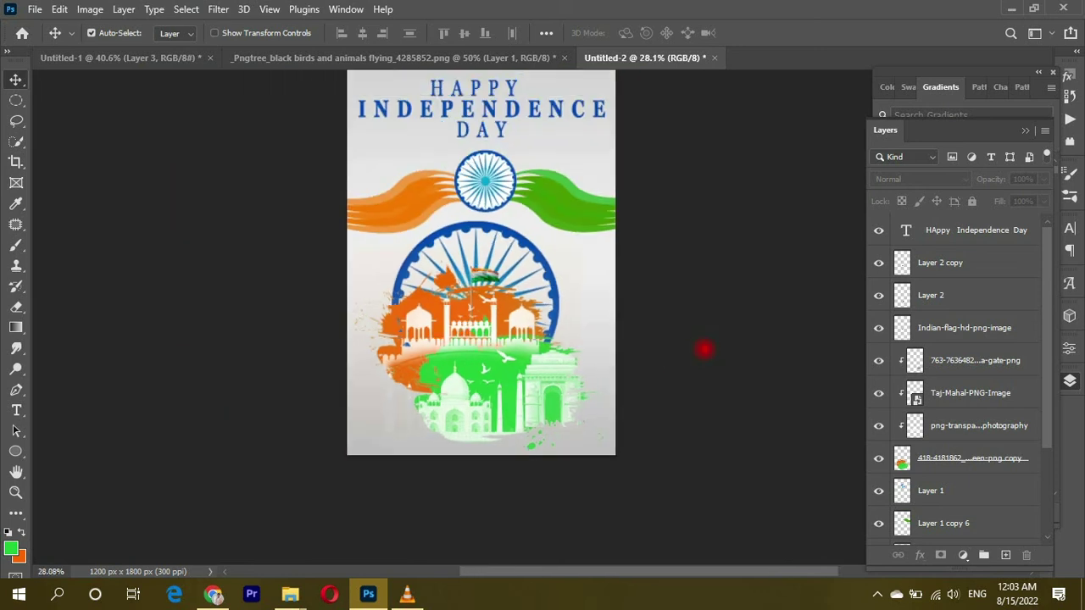
pyautogui.keyDown('alt'); pyautogui.scroll(-1, 704, 346); pyautogui.keyUp('alt')
pyautogui.keyDown('alt'); pyautogui.scroll(2, 525, 265); pyautogui.keyUp('alt')
pyautogui.scroll(-1, 558, 271)
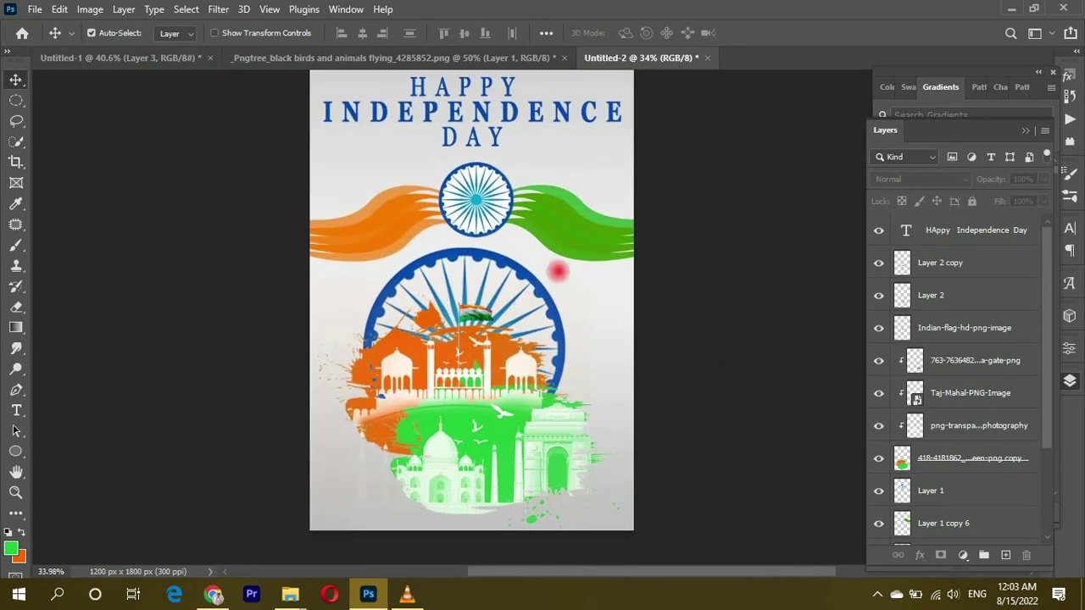
pyautogui.scroll(1, 557, 271)
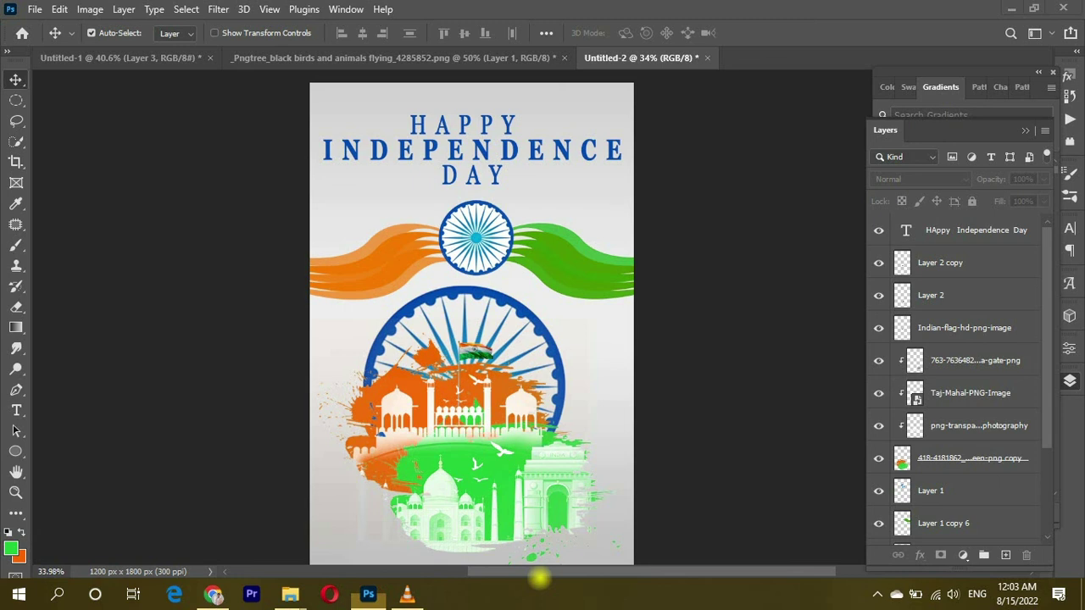